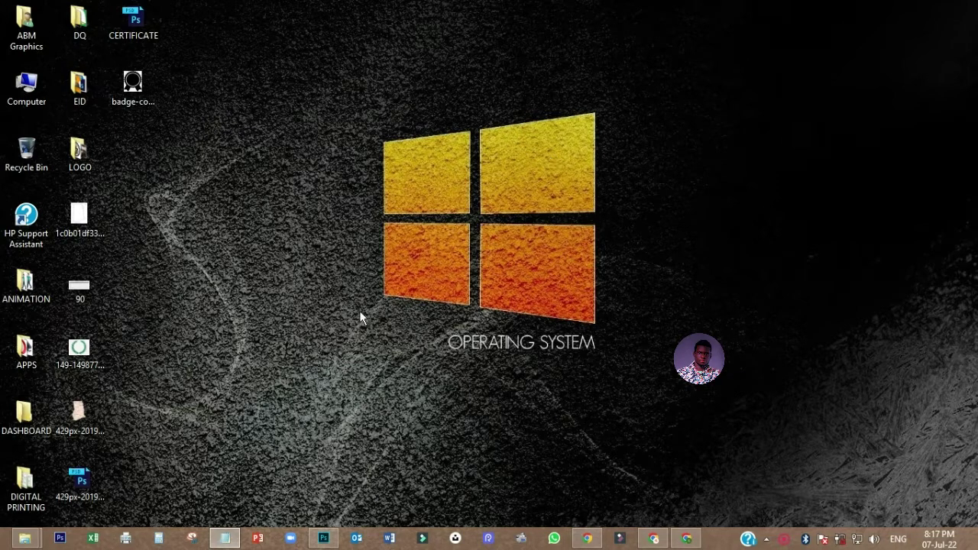
Step: Bring the Photoshop window in front of the desktop from the taskbar
{"action": "left_click", "coordinate": [323, 538]}
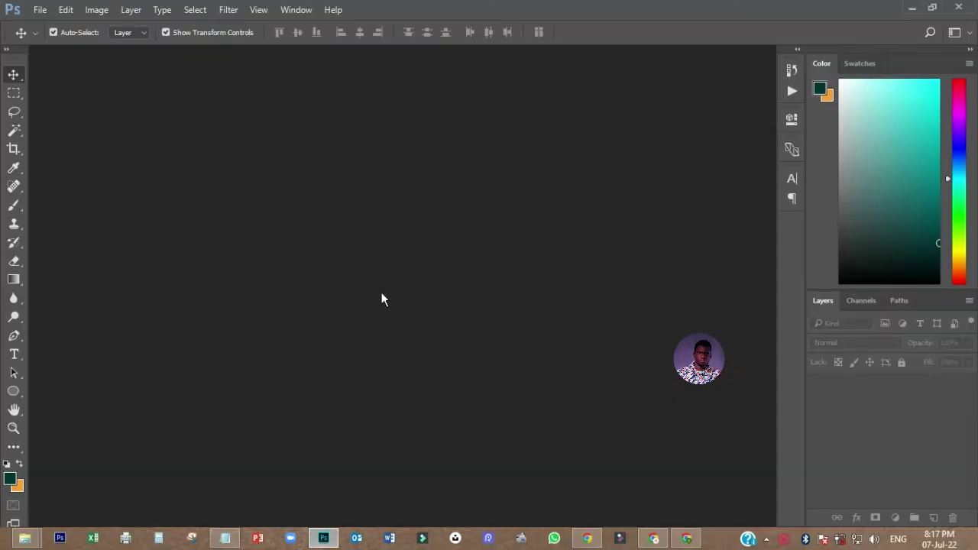
Step: Create a white A3 document 'CERTIFY CC', 297 × 420 mm at 300 pixels/inch
{"action": "left_click", "coordinate": [40, 9]}
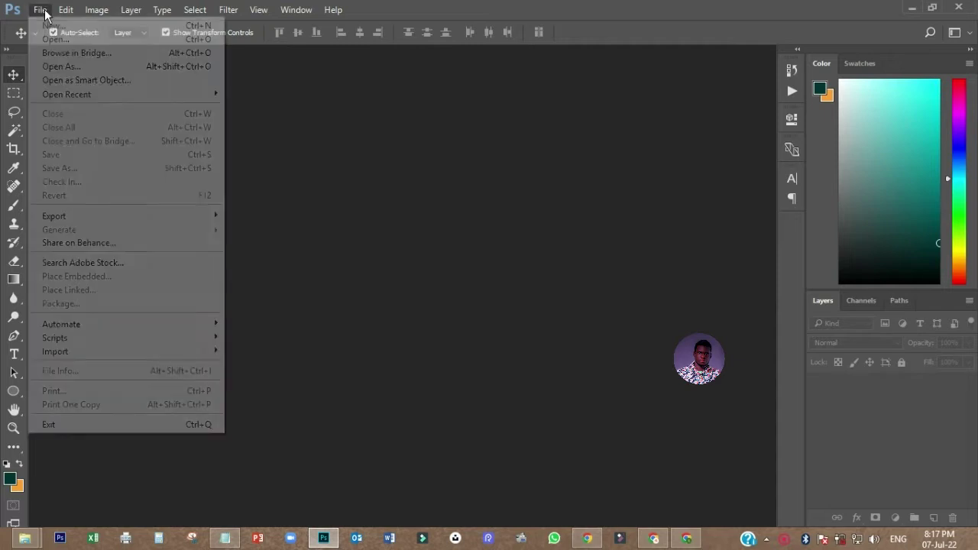
{"action": "left_click", "coordinate": [46, 24]}
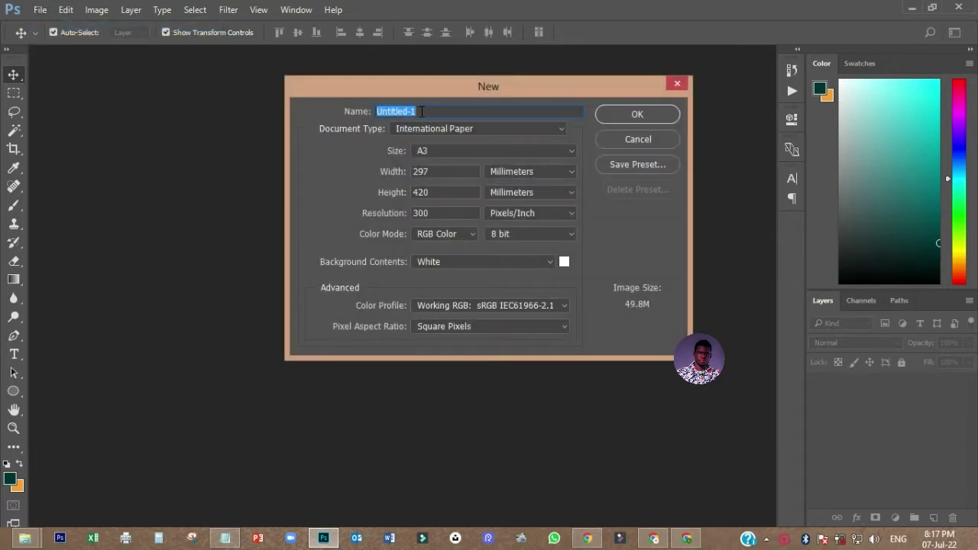
{"action": "type", "text": "ce"}
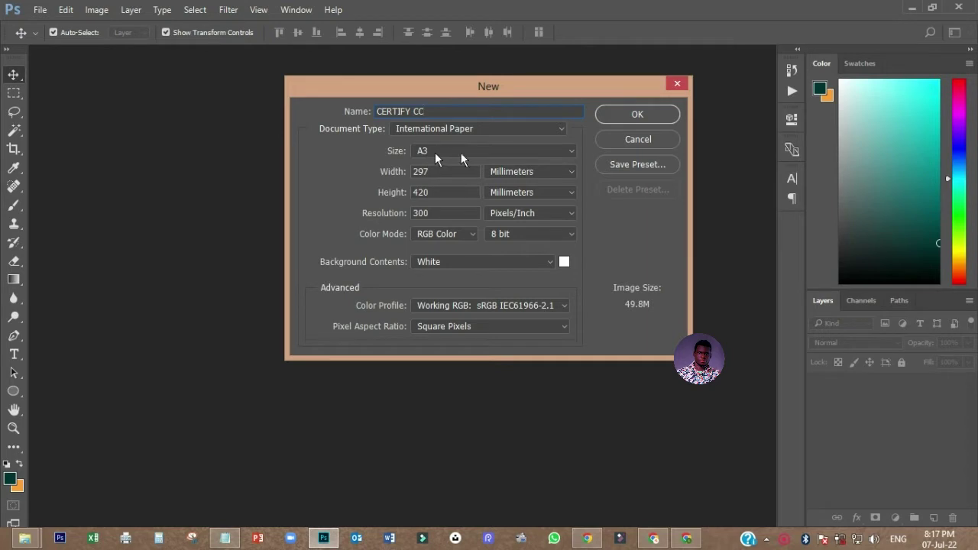
{"action": "left_click", "coordinate": [619, 114]}
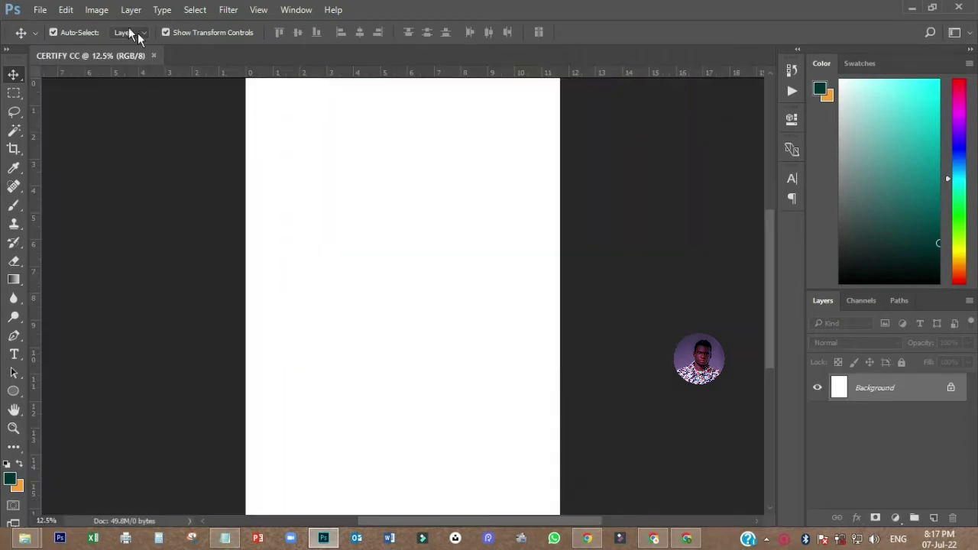
Step: Rotate the canvas 90° clockwise to landscape and zoom out to see it whole
{"action": "left_click", "coordinate": [99, 12]}
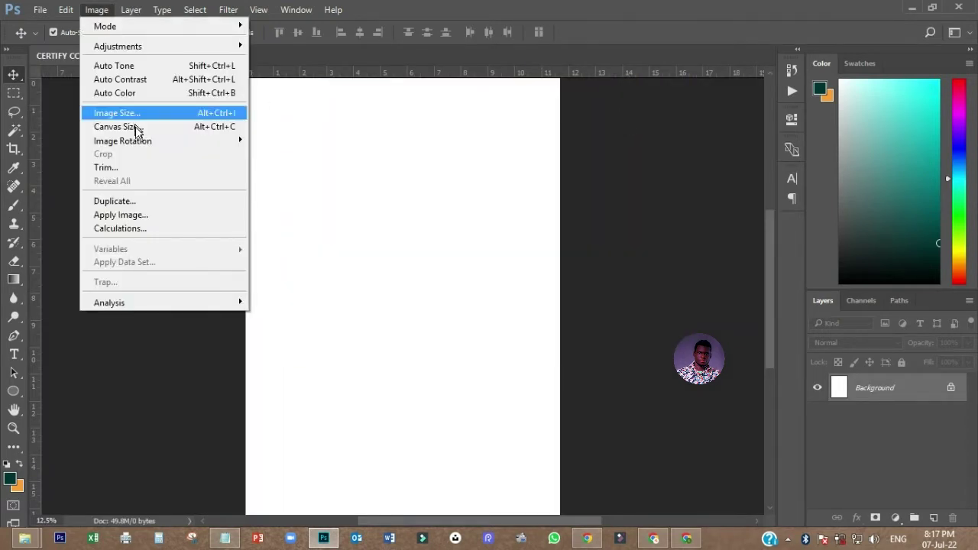
{"action": "mouse_move", "coordinate": [141, 142]}
{"action": "left_click", "coordinate": [320, 154]}
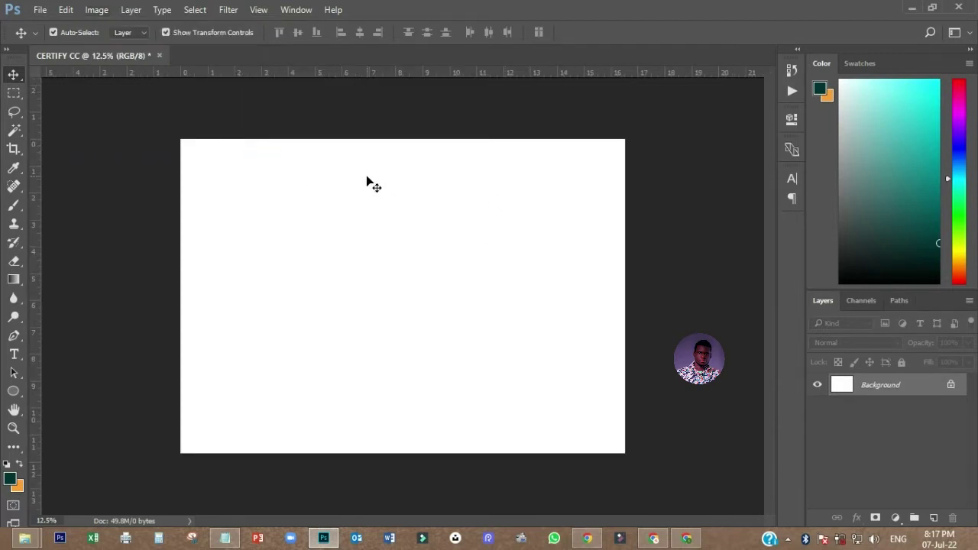
{"action": "key", "text": "ctrl+0"}
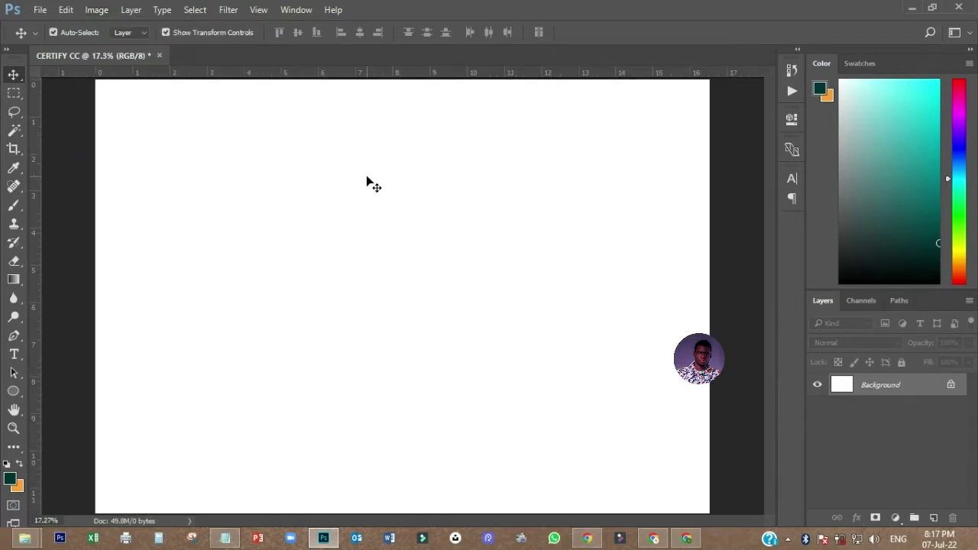
{"action": "key", "text": "ctrl+minus"}
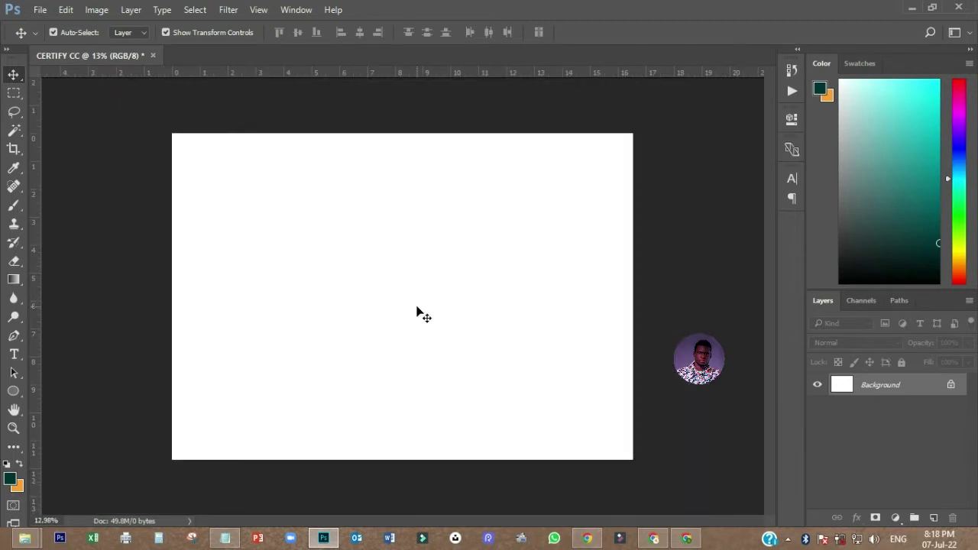
Step: Draw a wide dark green rectangle across the top of the canvas and start transforming it
{"action": "left_click", "coordinate": [13, 391]}
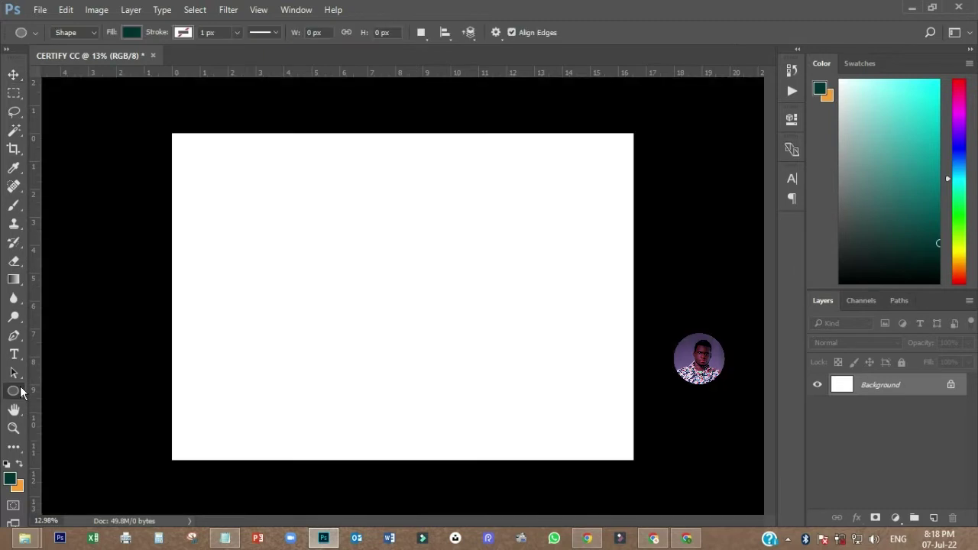
{"action": "left_click", "coordinate": [107, 391]}
{"action": "left_click_drag", "start_coordinate": [152, 116], "coordinate": [681, 280]}
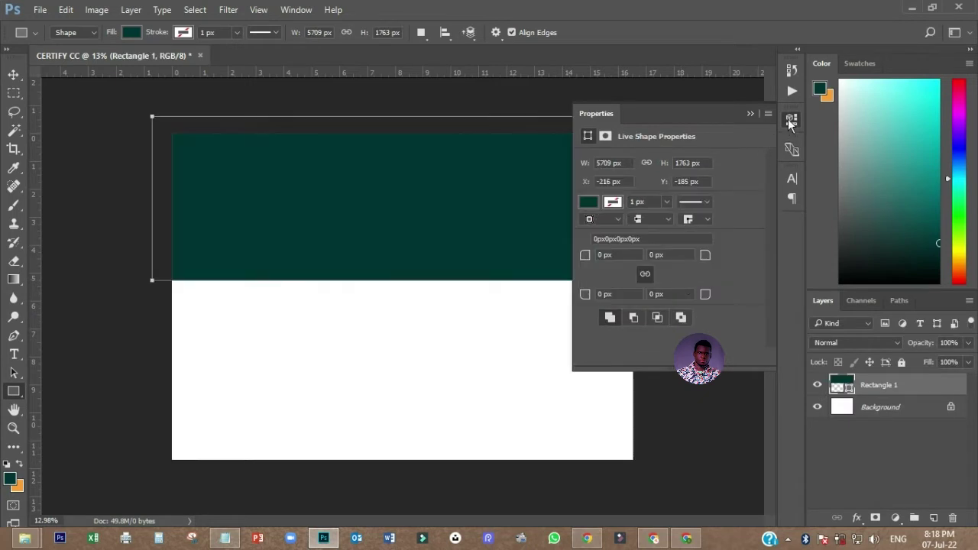
{"action": "left_click", "coordinate": [790, 120]}
{"action": "left_click", "coordinate": [14, 74]}
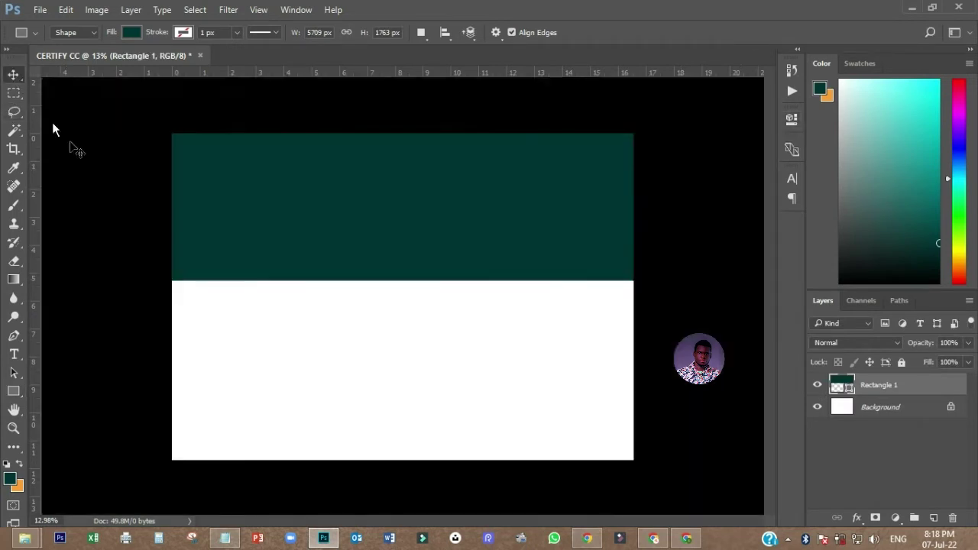
{"action": "left_click", "coordinate": [76, 151]}
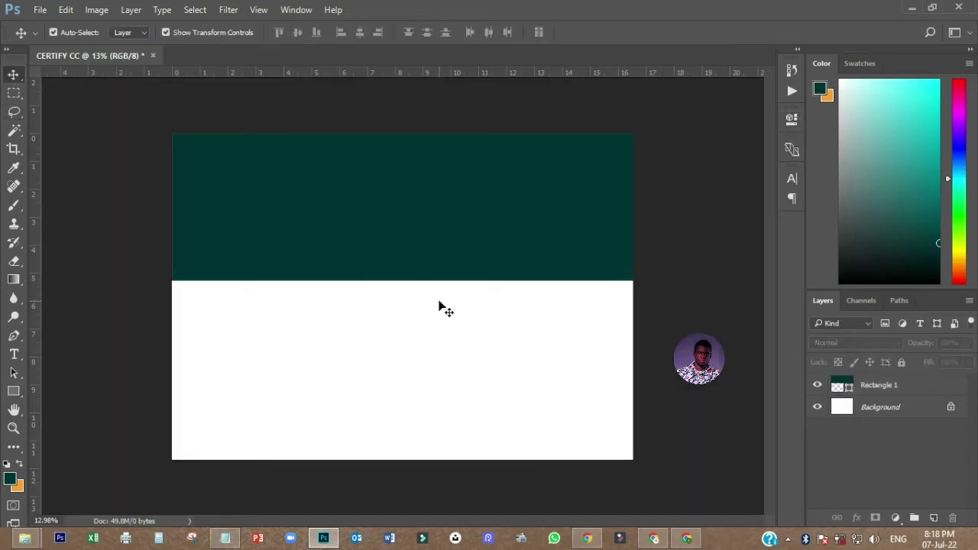
{"action": "left_click", "coordinate": [415, 228]}
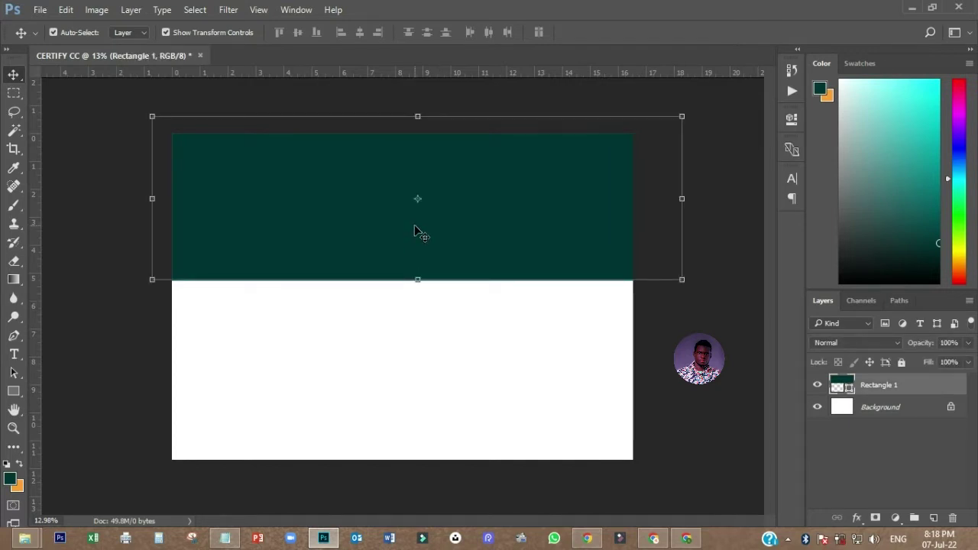
{"action": "key", "text": "ctrl"}
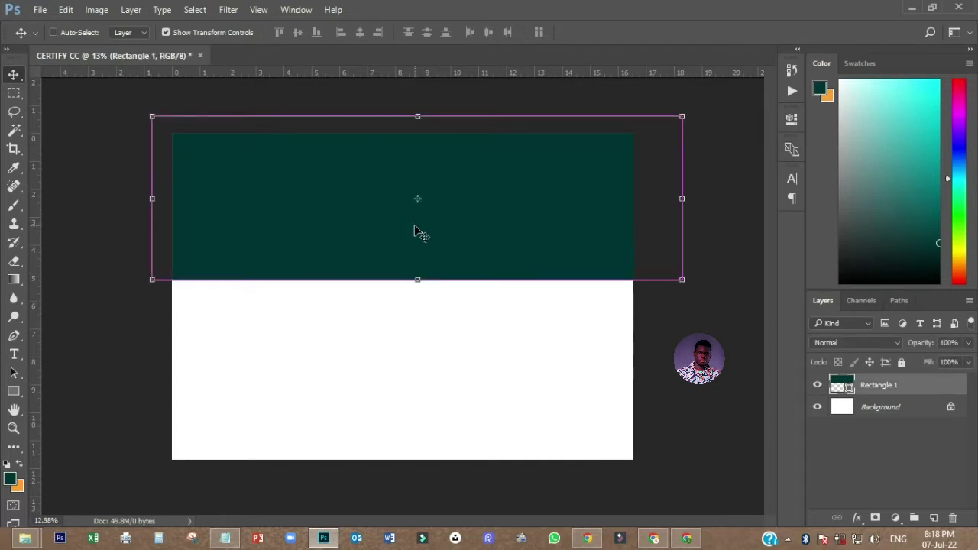
{"action": "key", "text": "ctrl+t"}
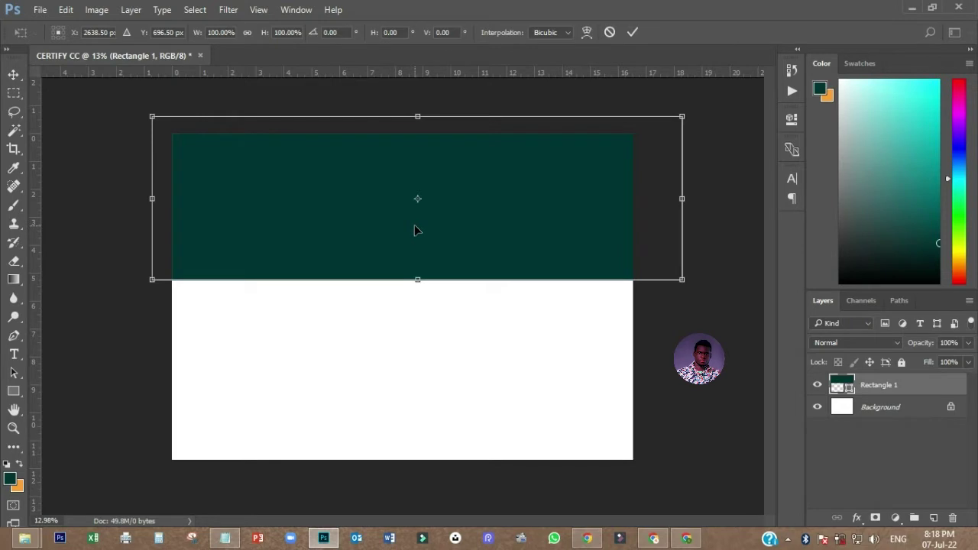
Step: Warp the green rectangle with Arc Lower at 50% bend and move it up to the canvas top
{"action": "right_click", "coordinate": [415, 229]}
{"action": "left_click", "coordinate": [441, 337]}
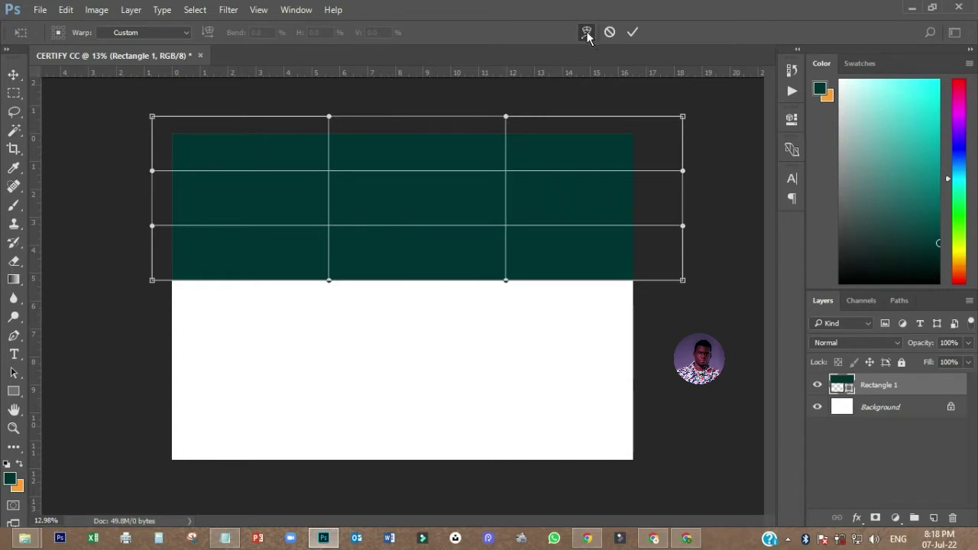
{"action": "left_click", "coordinate": [138, 32]}
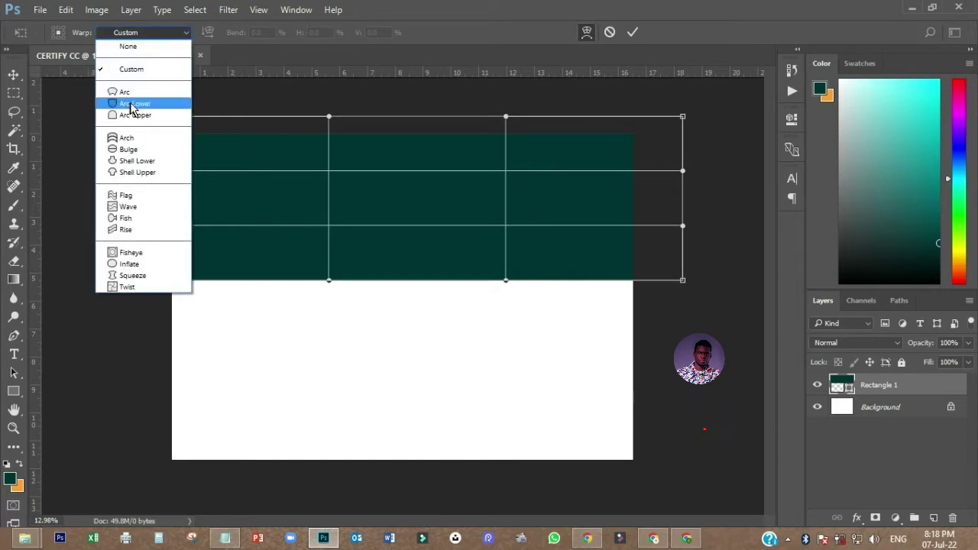
{"action": "left_click", "coordinate": [135, 104]}
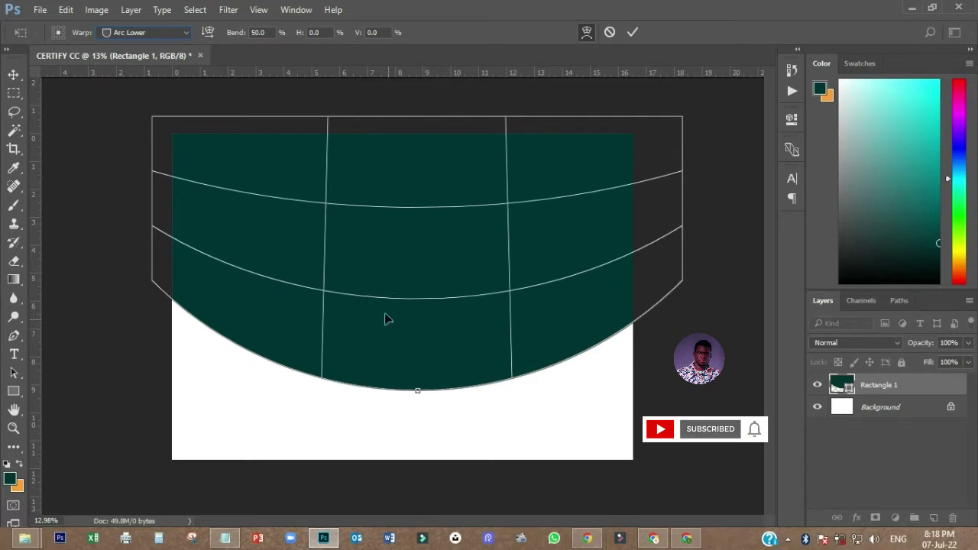
{"action": "left_click", "coordinate": [633, 32]}
{"action": "left_click_drag", "start_coordinate": [419, 330], "coordinate": [421, 251]}
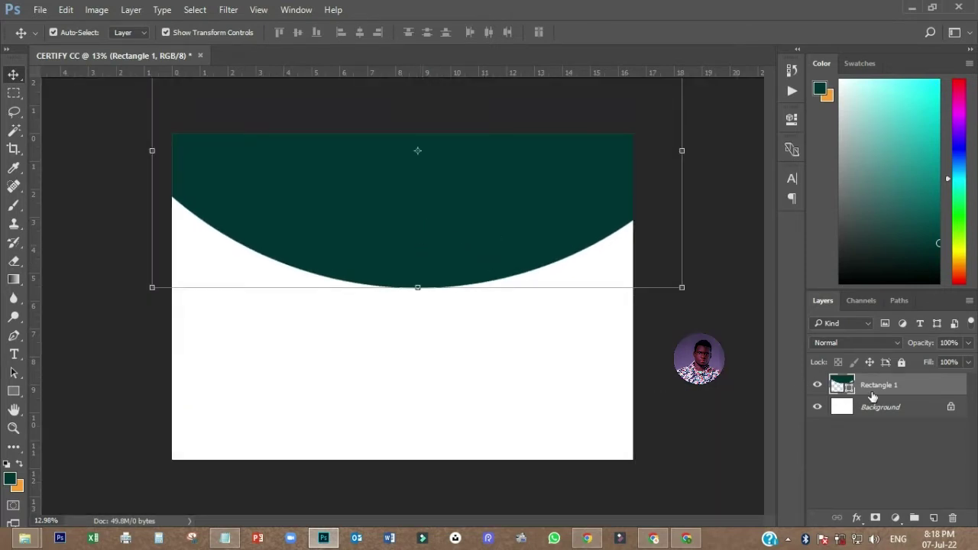
Step: Duplicate the Rectangle 1 layer as 'Rectangle 1 copy'
{"action": "right_click", "coordinate": [897, 388]}
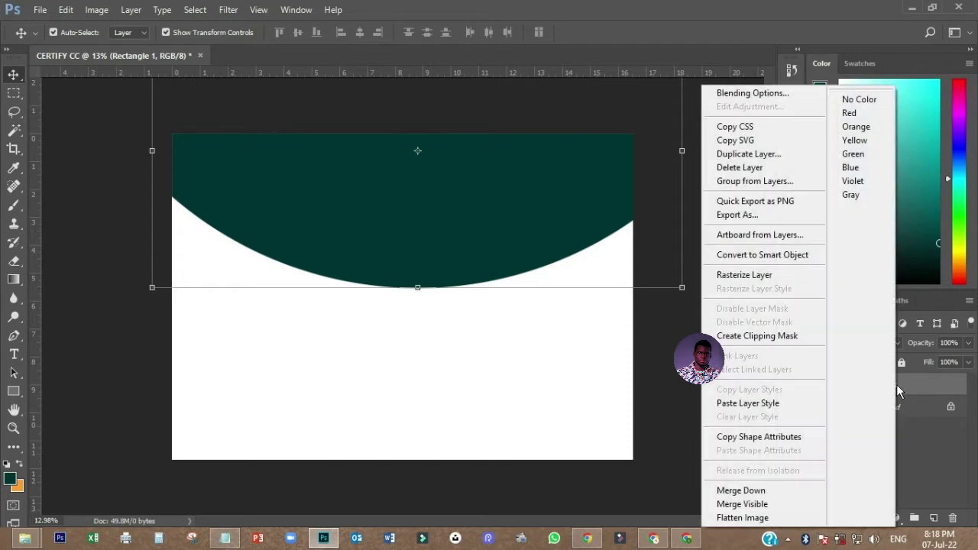
{"action": "left_click", "coordinate": [741, 160]}
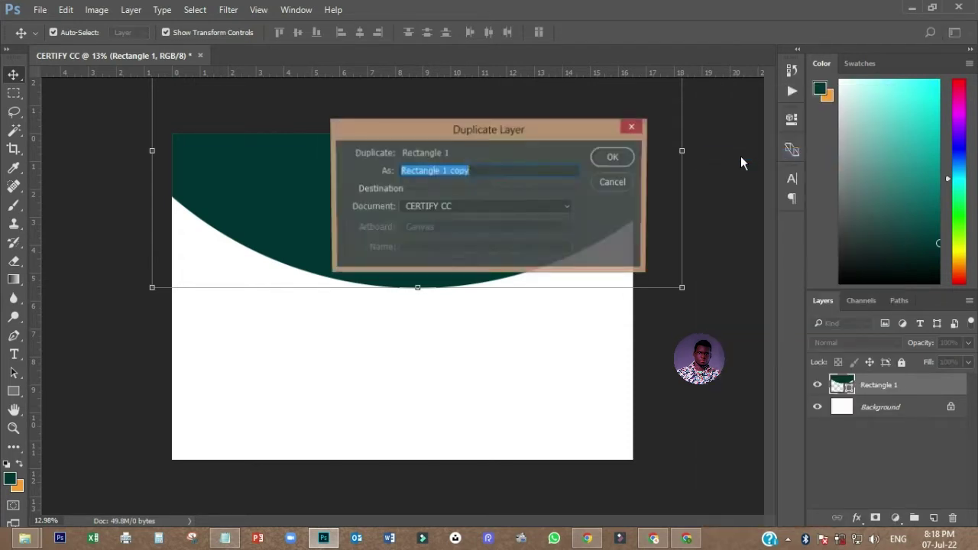
{"action": "left_click", "coordinate": [617, 157]}
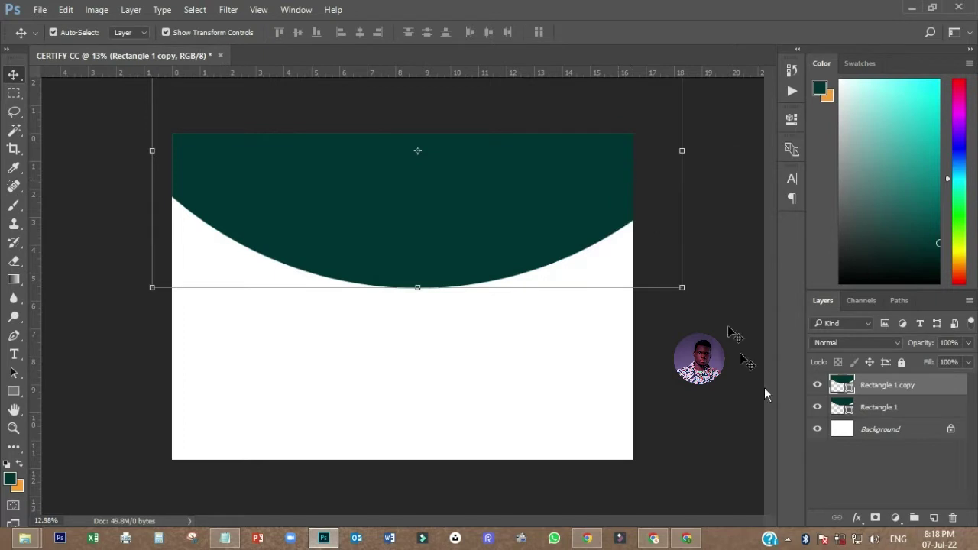
Step: Recolour Rectangle 1 orange (fa9f33) and shift it down so an orange band edges the green curve
{"action": "double_click", "coordinate": [846, 411]}
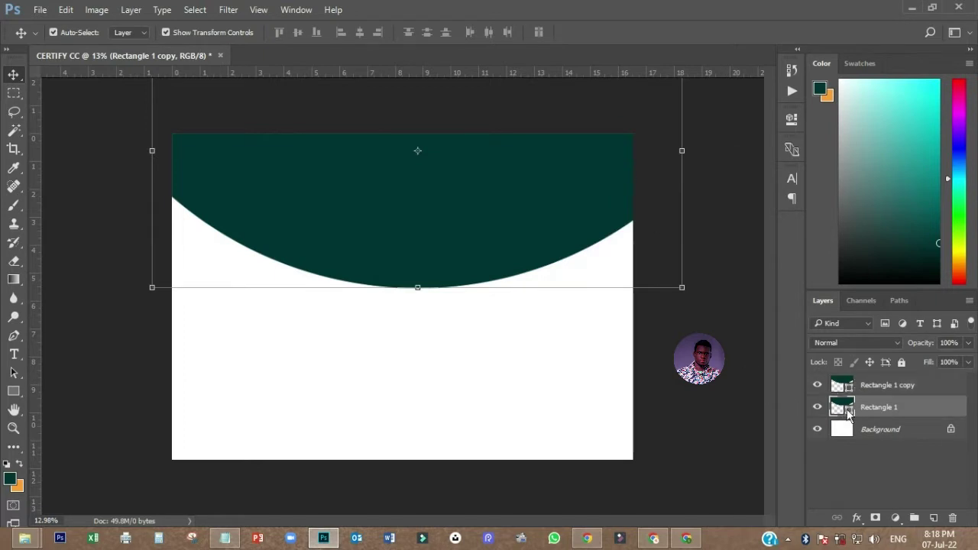
{"action": "left_click", "coordinate": [20, 484]}
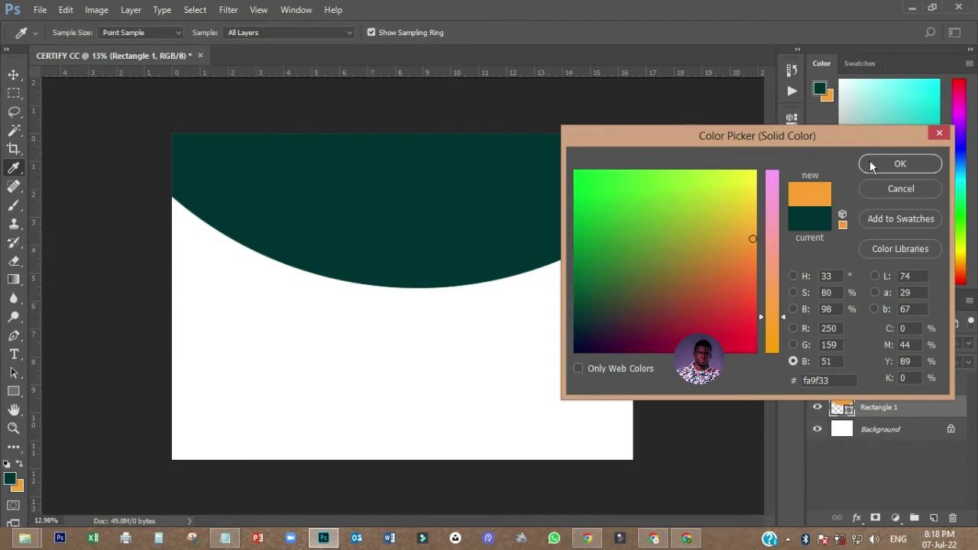
{"action": "left_click", "coordinate": [870, 166]}
{"action": "key", "text": "ctrl"}
{"action": "left_click_drag", "start_coordinate": [408, 267], "coordinate": [410, 279]}
{"action": "left_click", "coordinate": [615, 382]}
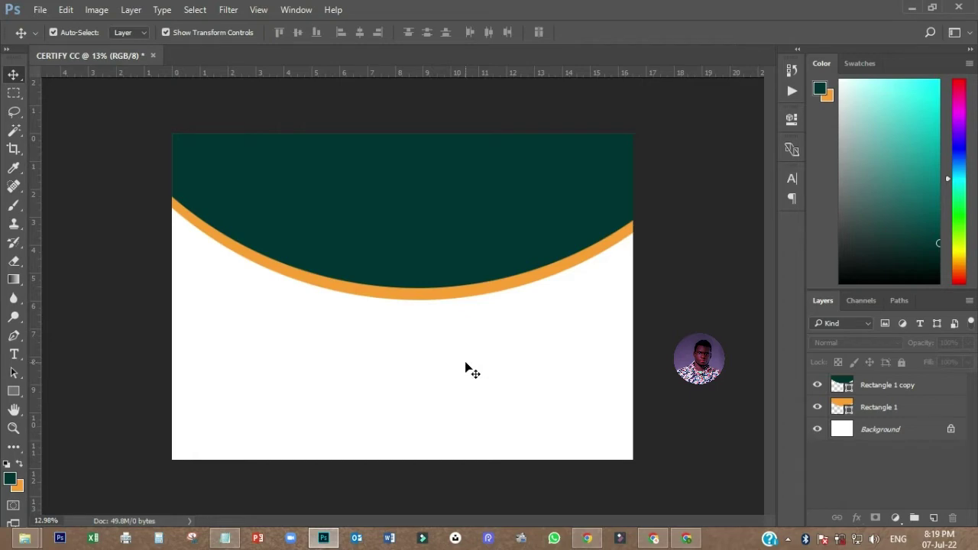
Step: Place the guilloche-1520731 image as a linked layer into the certificate
{"action": "left_click", "coordinate": [41, 10]}
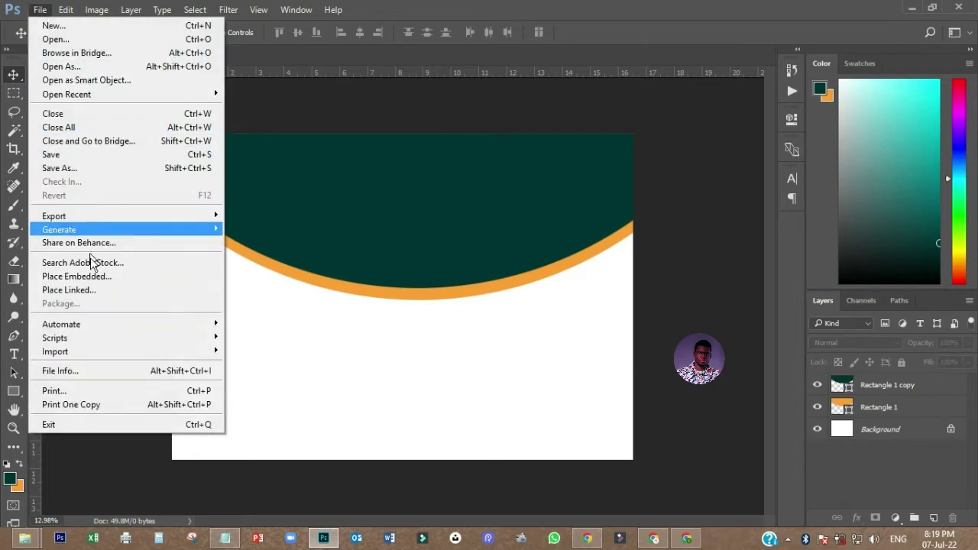
{"action": "left_click", "coordinate": [87, 291]}
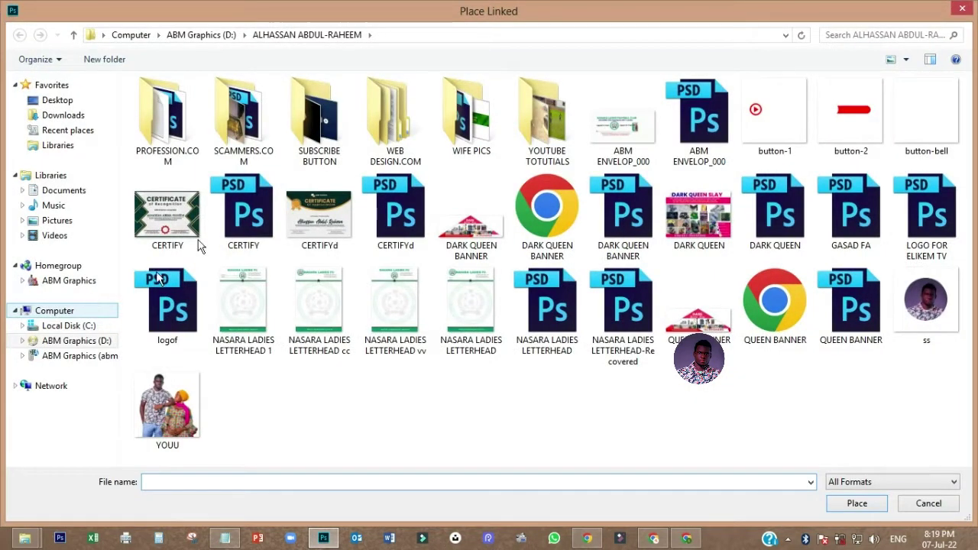
{"action": "left_click", "coordinate": [66, 114]}
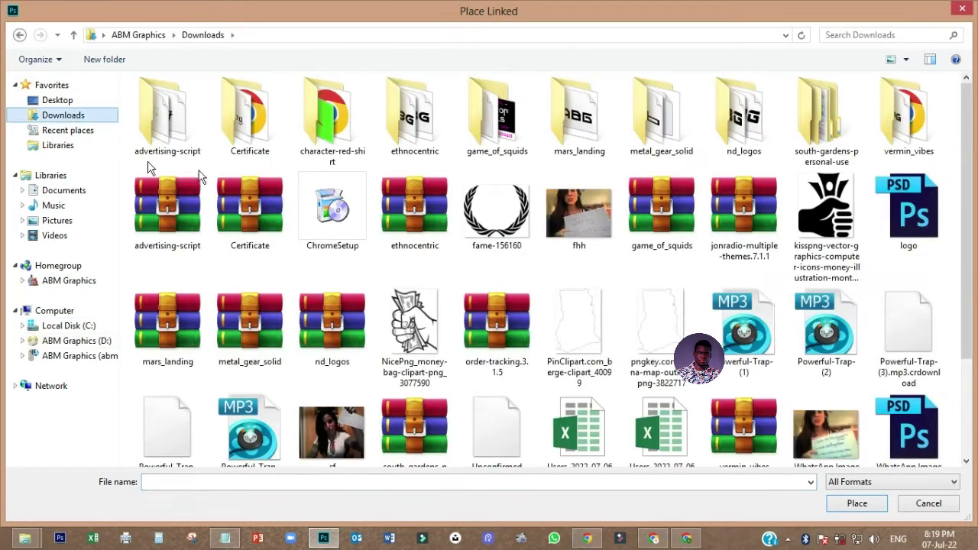
{"action": "left_click", "coordinate": [264, 138]}
{"action": "double_click", "coordinate": [261, 137]}
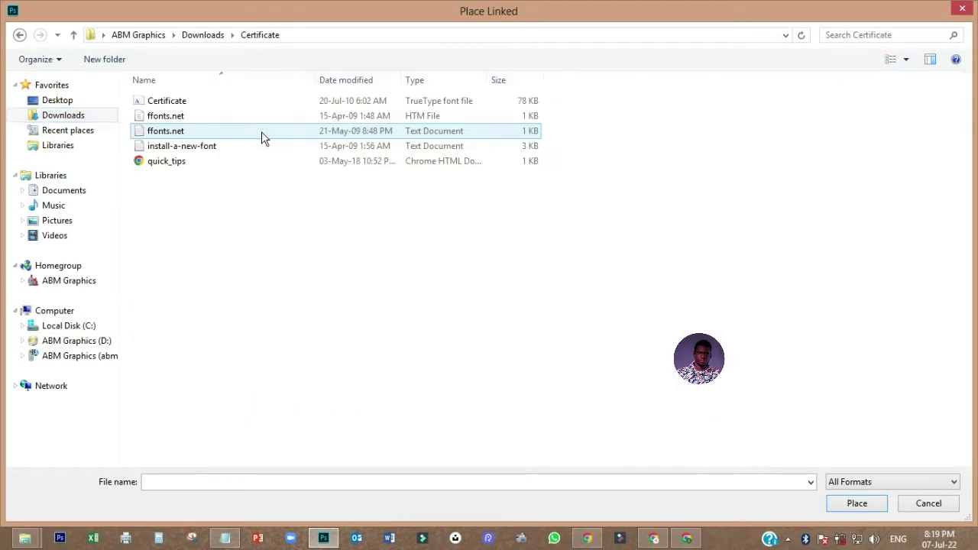
{"action": "left_click", "coordinate": [20, 35]}
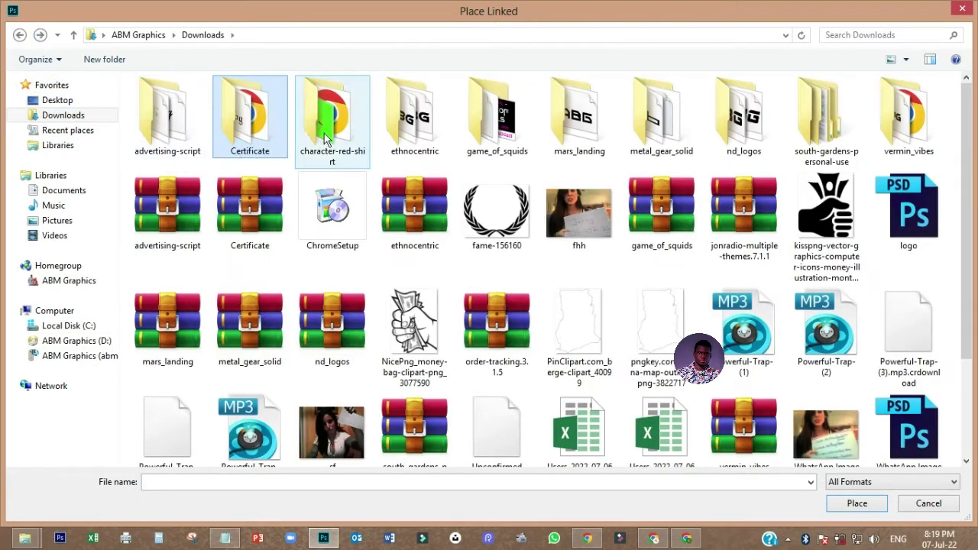
{"action": "double_click", "coordinate": [329, 119]}
{"action": "double_click", "coordinate": [244, 345]}
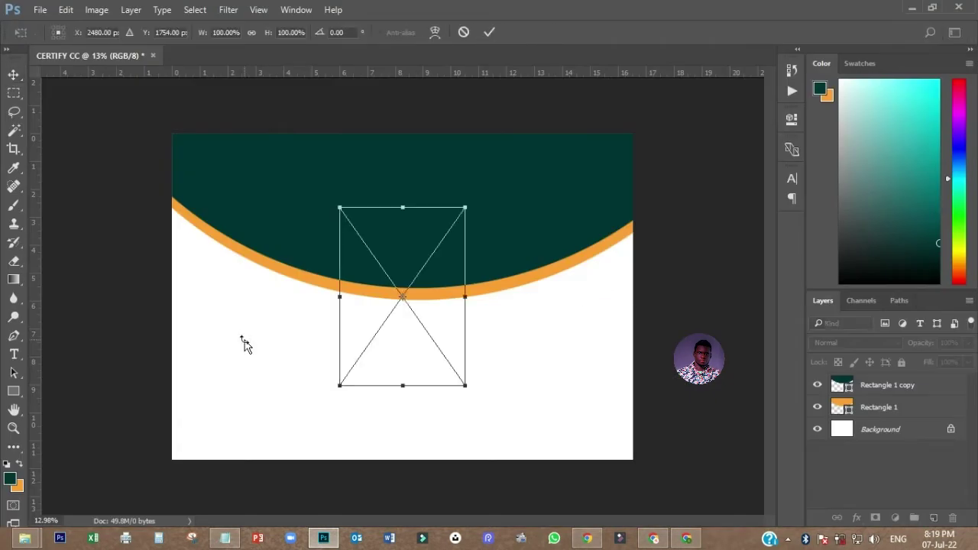
Step: Rotate the guilloche pattern 90° clockwise and scale it to cover the whole page
{"action": "right_click", "coordinate": [405, 277]}
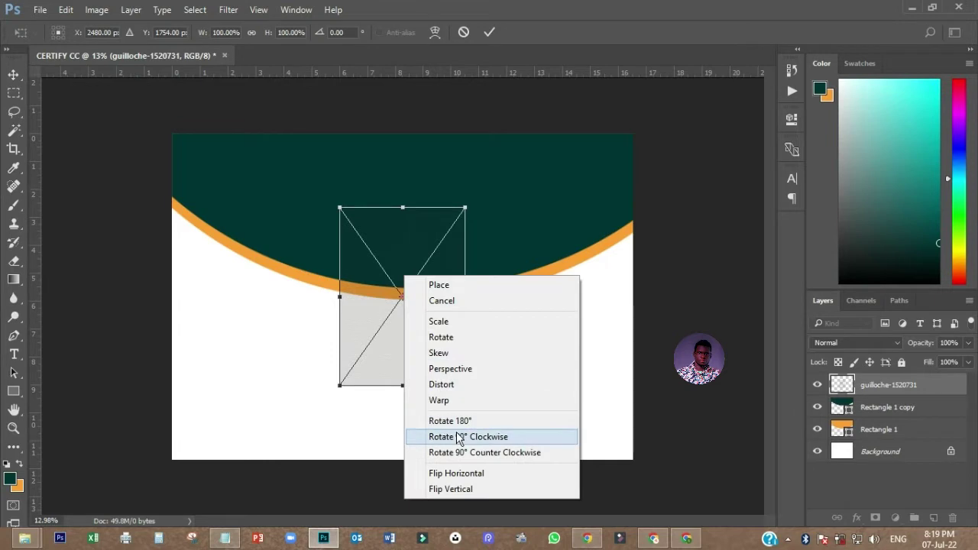
{"action": "left_click", "coordinate": [459, 437]}
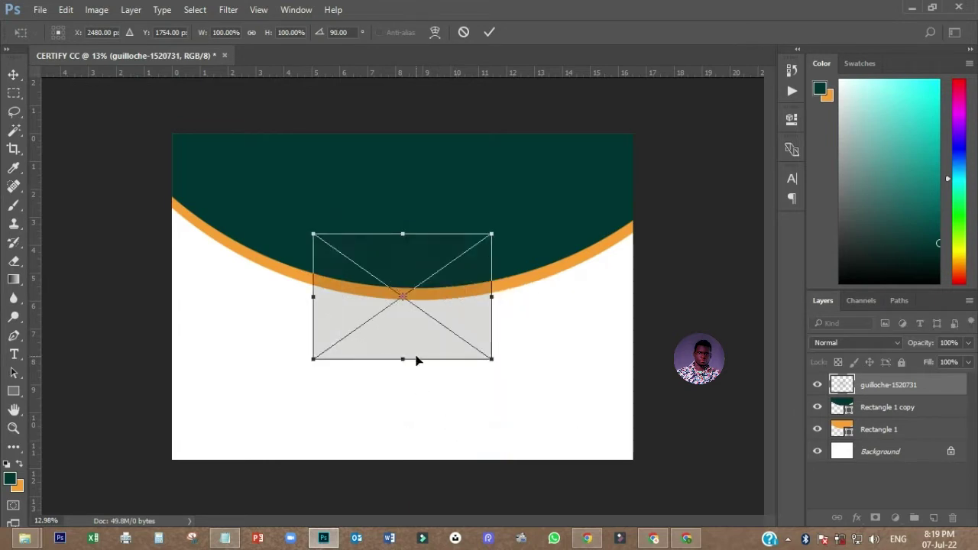
{"action": "left_click_drag", "start_coordinate": [491, 233], "coordinate": [689, 102]}
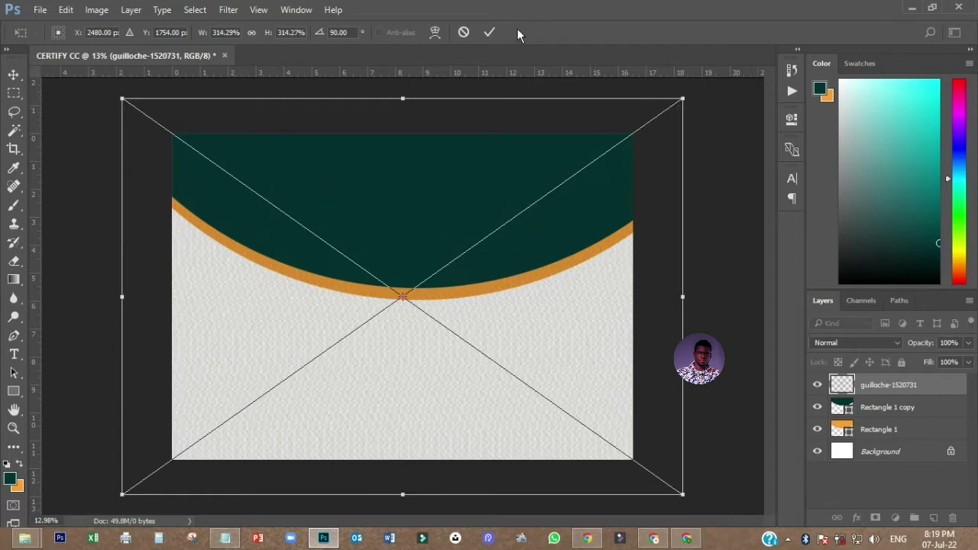
{"action": "left_click", "coordinate": [489, 32]}
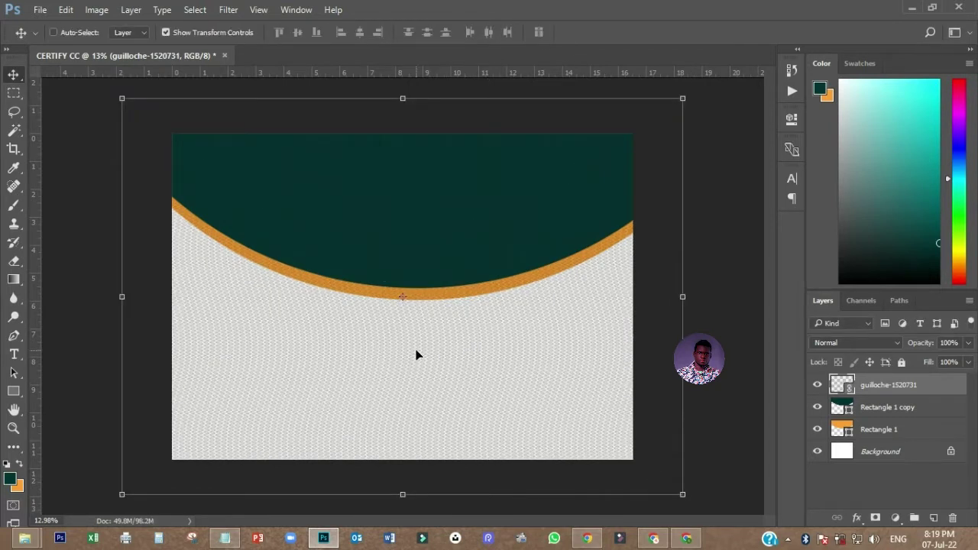
Step: Group the guilloche pattern and both curved rectangle layers into Group 1
{"action": "scroll", "coordinate": [416, 355], "scroll_direction": "up", "scroll_amount": 1}
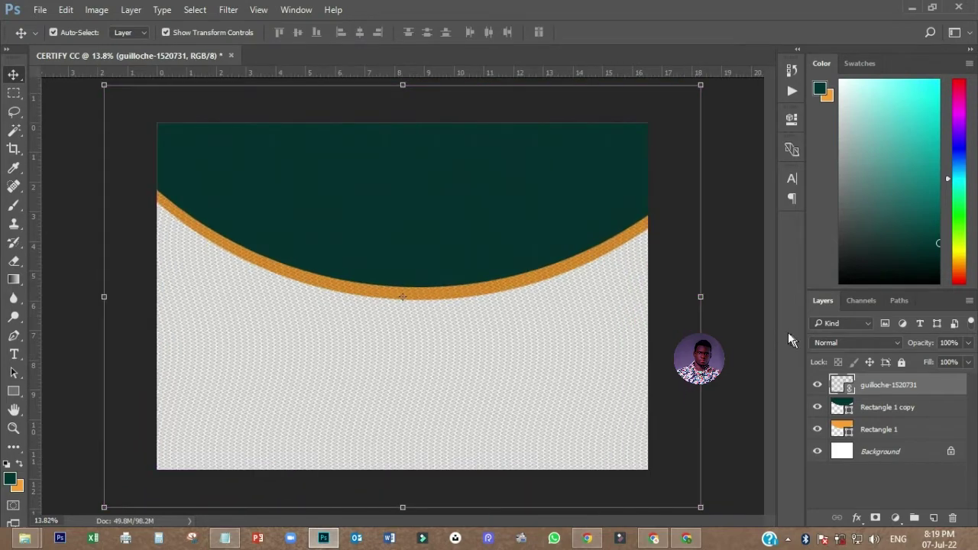
{"action": "left_click", "coordinate": [747, 323]}
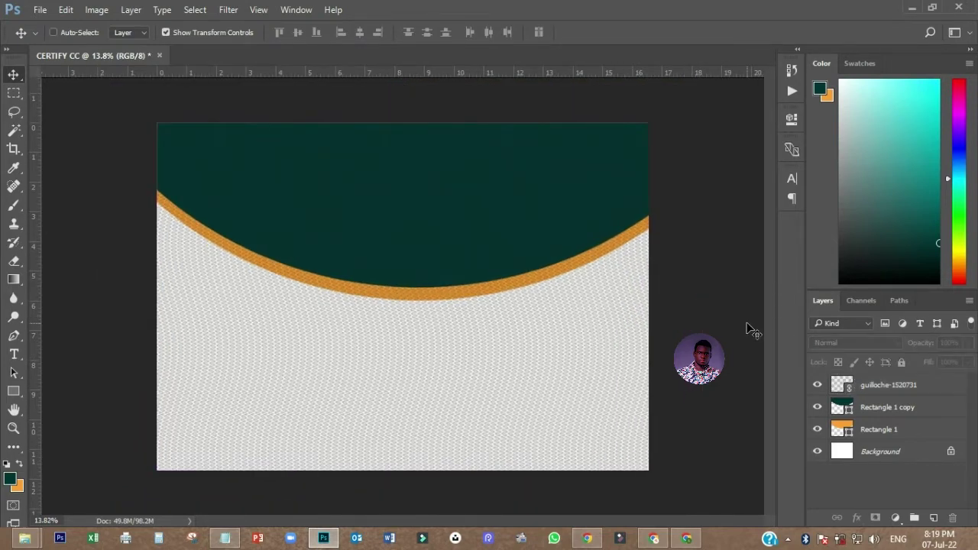
{"action": "scroll", "coordinate": [749, 330], "scroll_direction": "up", "scroll_amount": 1}
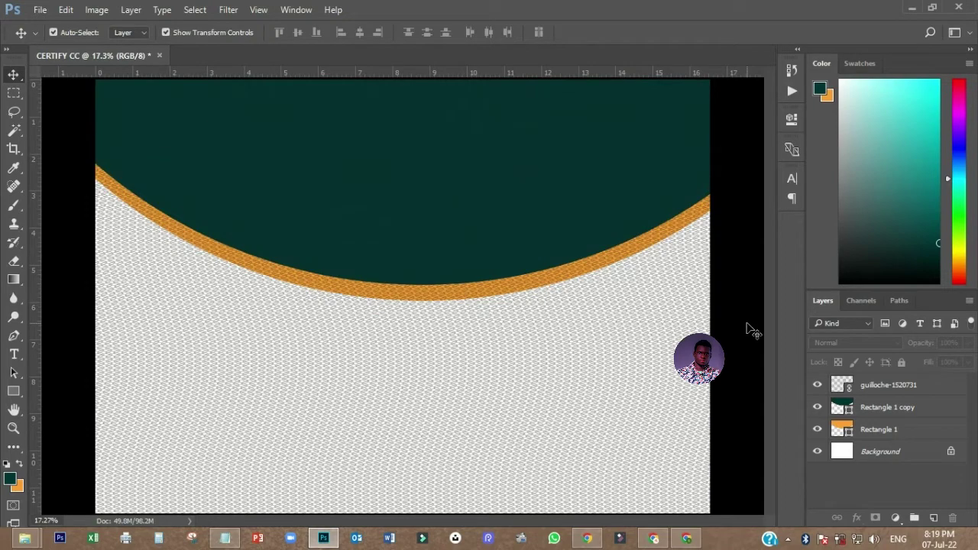
{"action": "scroll", "coordinate": [414, 231], "scroll_direction": "down", "scroll_amount": 1}
{"action": "scroll", "coordinate": [414, 232], "scroll_direction": "up", "scroll_amount": 2}
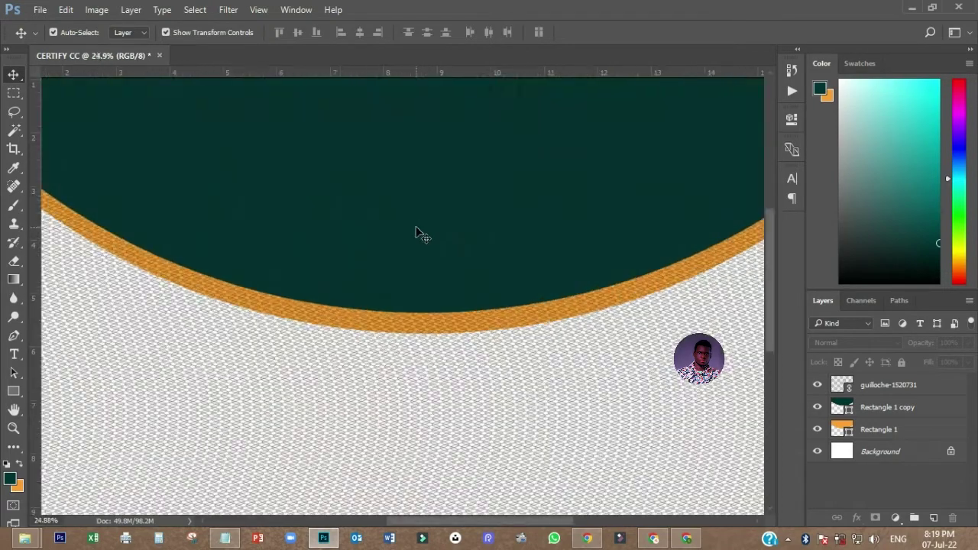
{"action": "scroll", "coordinate": [415, 232], "scroll_direction": "down", "scroll_amount": 3}
{"action": "scroll", "coordinate": [417, 252], "scroll_direction": "up", "scroll_amount": 2}
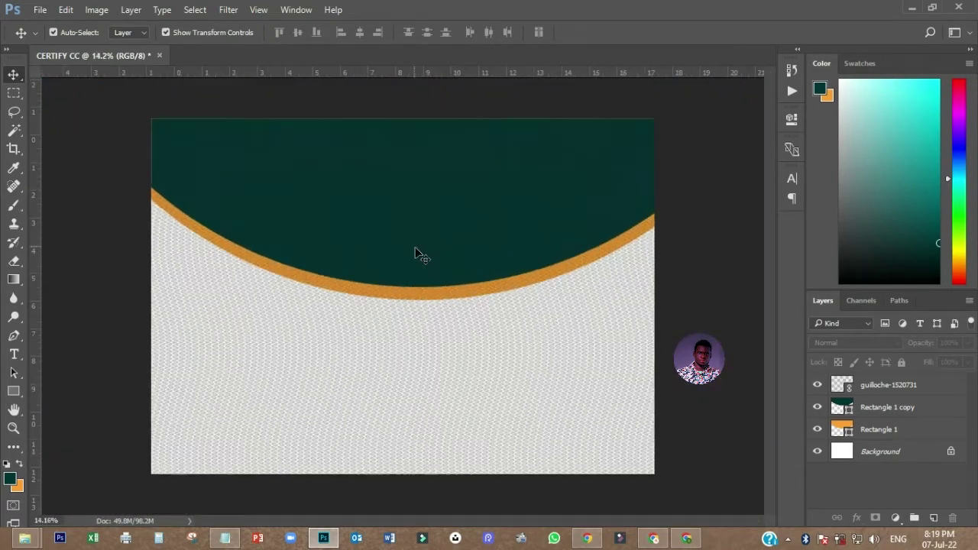
{"action": "scroll", "coordinate": [419, 253], "scroll_direction": "up", "scroll_amount": 1}
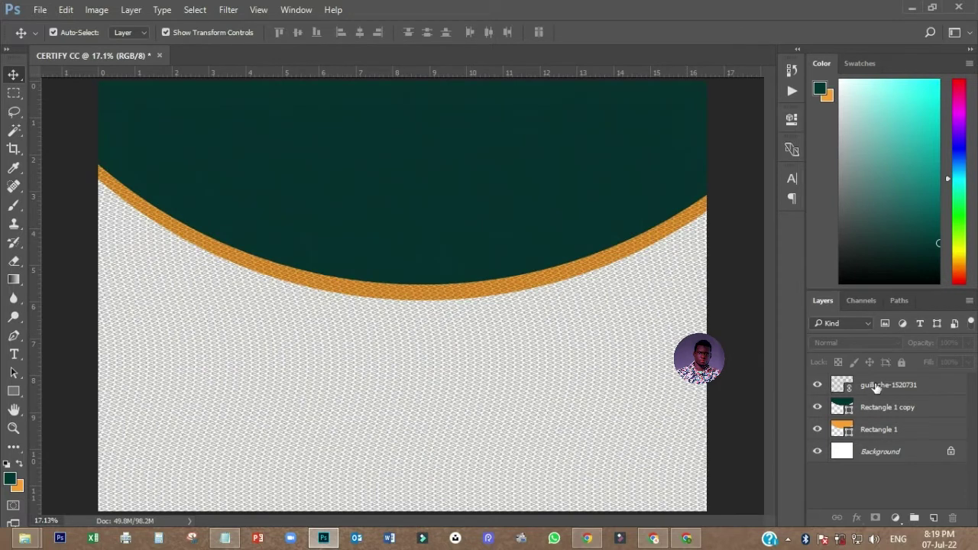
{"action": "left_click", "coordinate": [877, 386]}
{"action": "left_click", "coordinate": [876, 434], "text": "shift"}
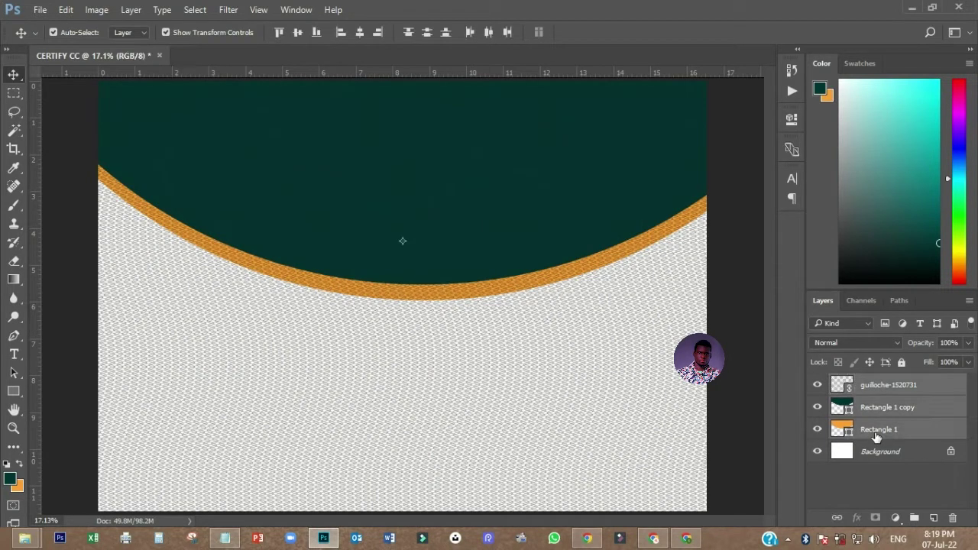
{"action": "left_click", "coordinate": [912, 518]}
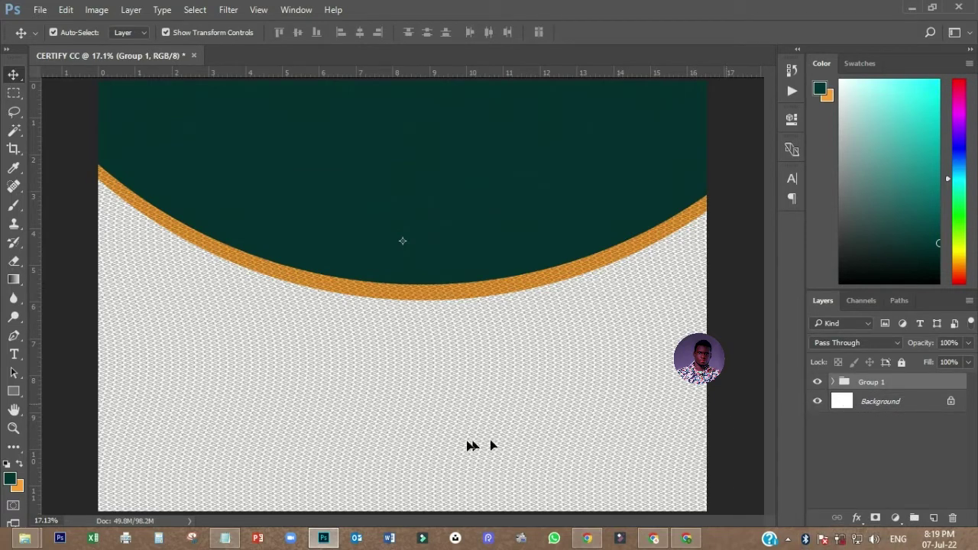
Step: Copy the word CERTIFICATE from the Notepad wording notes
{"action": "left_click", "coordinate": [225, 538]}
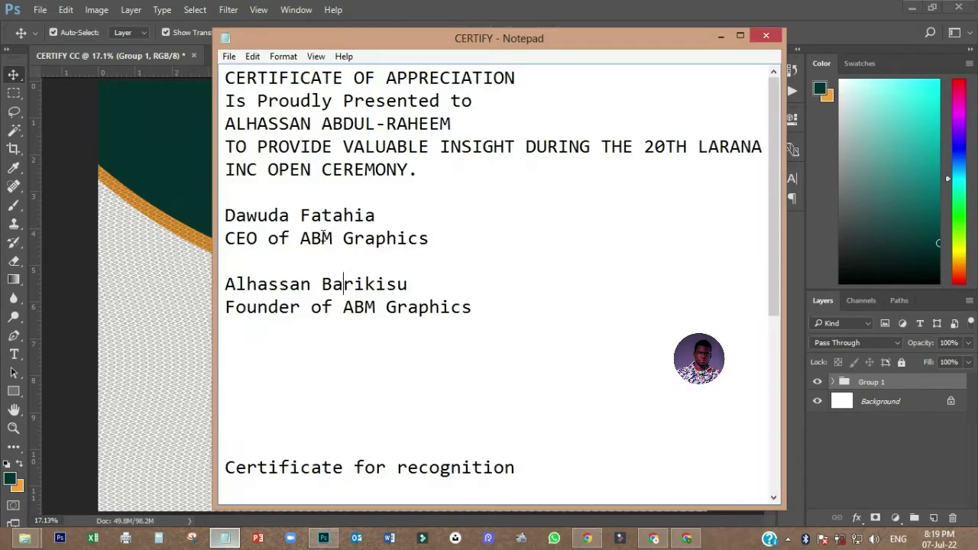
{"action": "left_click_drag", "start_coordinate": [226, 77], "coordinate": [341, 76]}
{"action": "right_click", "coordinate": [336, 79]}
{"action": "left_click", "coordinate": [366, 120]}
{"action": "left_click", "coordinate": [53, 252]}
{"action": "left_click", "coordinate": [14, 354]}
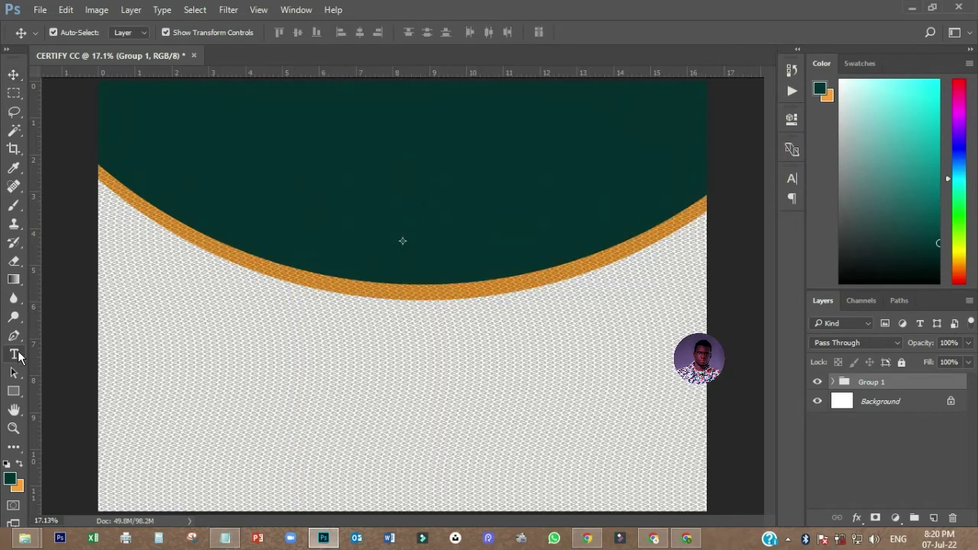
Step: Paste CERTIFICATE as a new text layer and colour it orange (fa9f33)
{"action": "left_click", "coordinate": [393, 187]}
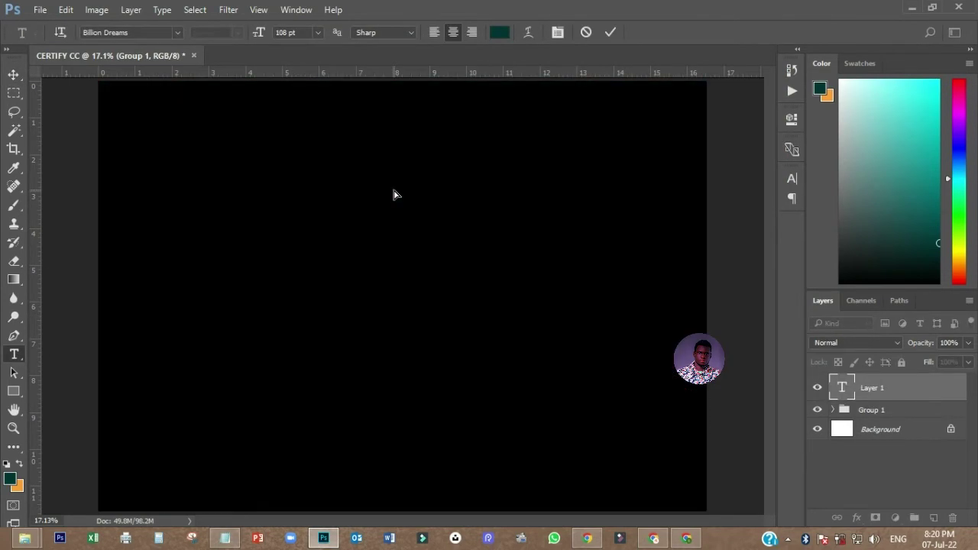
{"action": "key", "text": "ctrl+v"}
{"action": "left_click", "coordinate": [14, 74]}
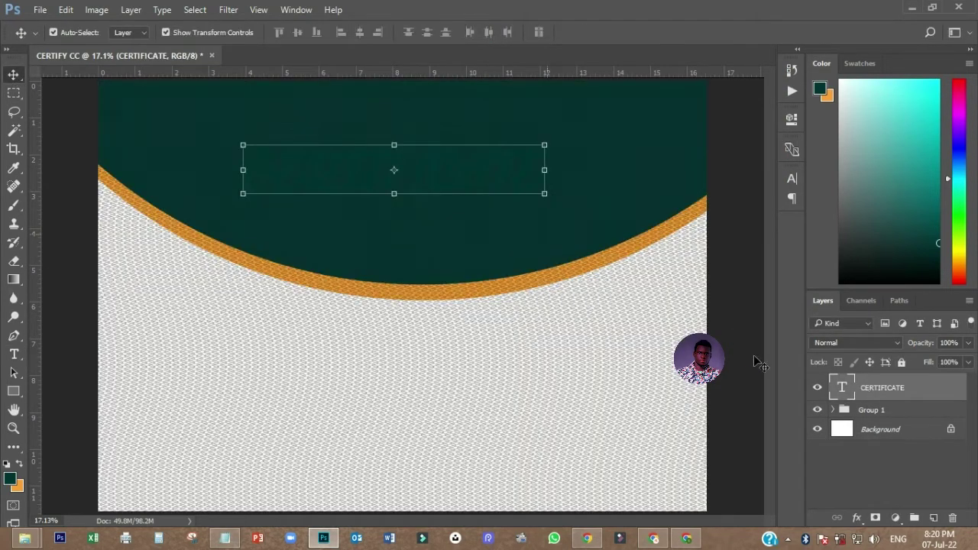
{"action": "left_click", "coordinate": [791, 178]}
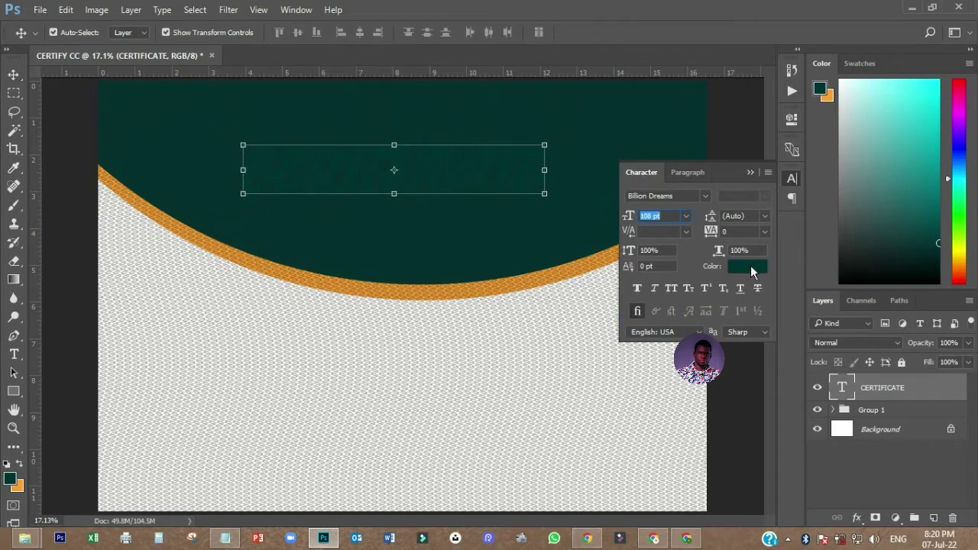
{"action": "left_click", "coordinate": [750, 260]}
{"action": "left_click", "coordinate": [16, 484]}
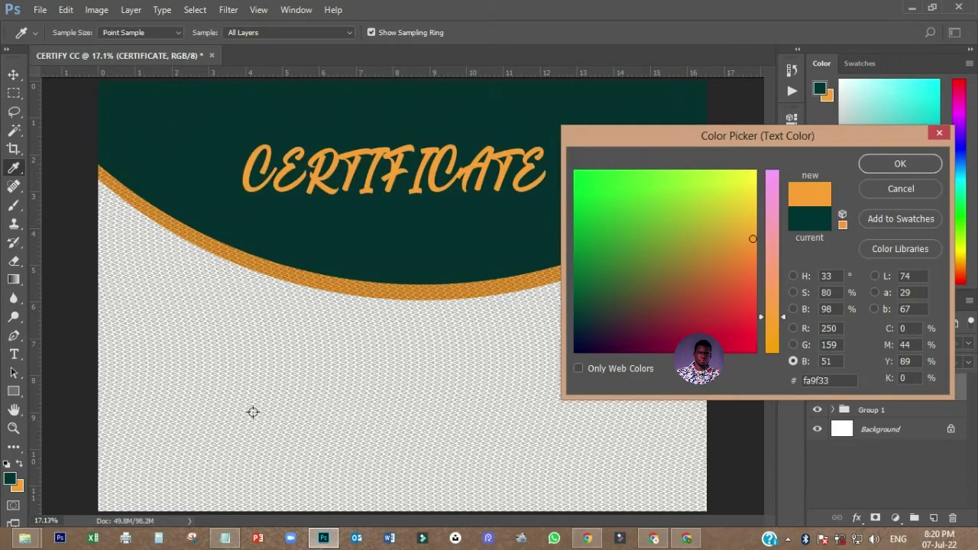
{"action": "left_click", "coordinate": [895, 163]}
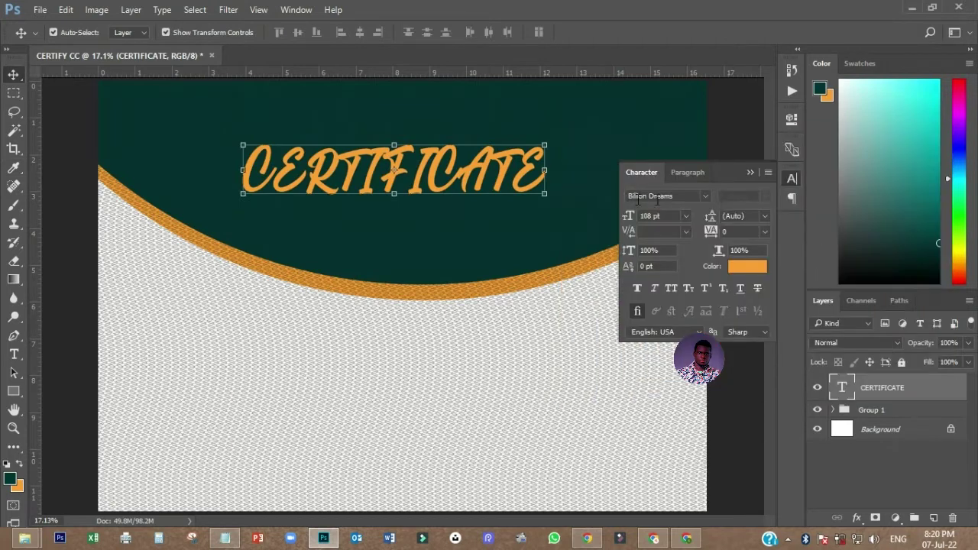
Step: Set CERTIFICATE in Poppins Bold and shift it right to centre on the green band
{"action": "left_click", "coordinate": [705, 197]}
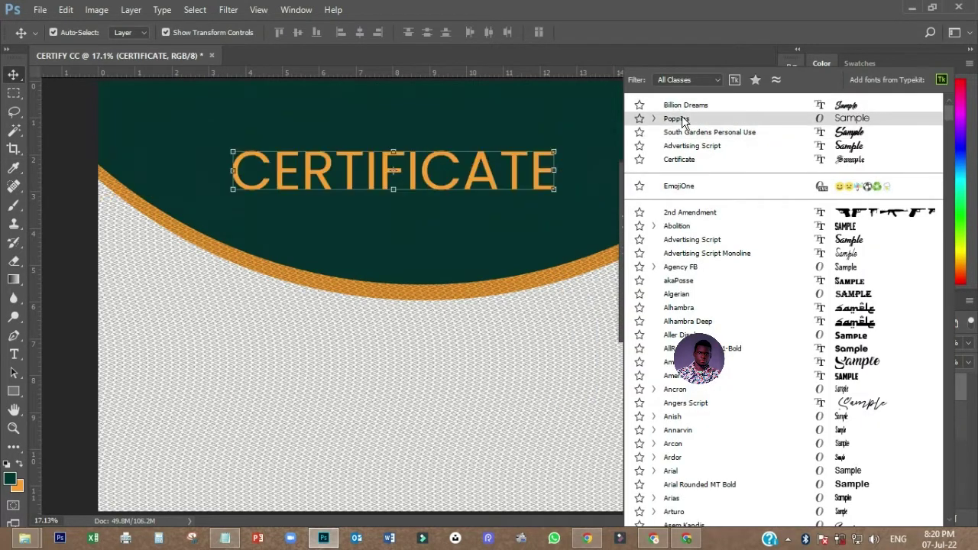
{"action": "left_click", "coordinate": [676, 118]}
{"action": "left_click", "coordinate": [766, 197]}
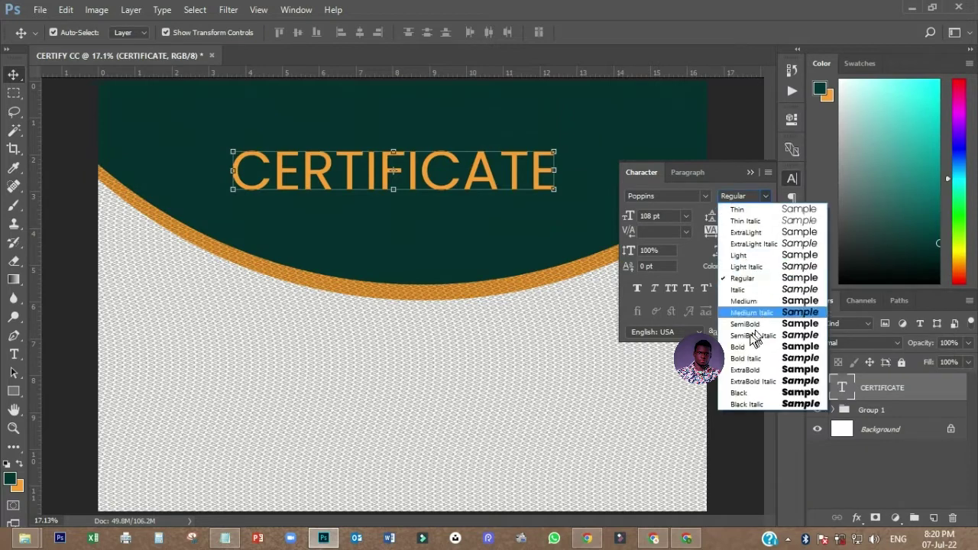
{"action": "left_click", "coordinate": [752, 345]}
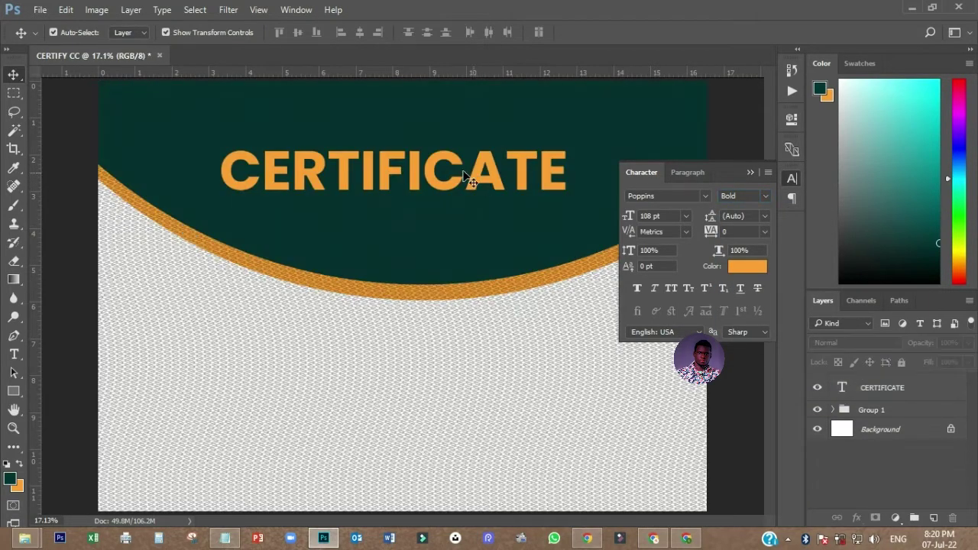
{"action": "left_click_drag", "start_coordinate": [470, 182], "coordinate": [487, 196]}
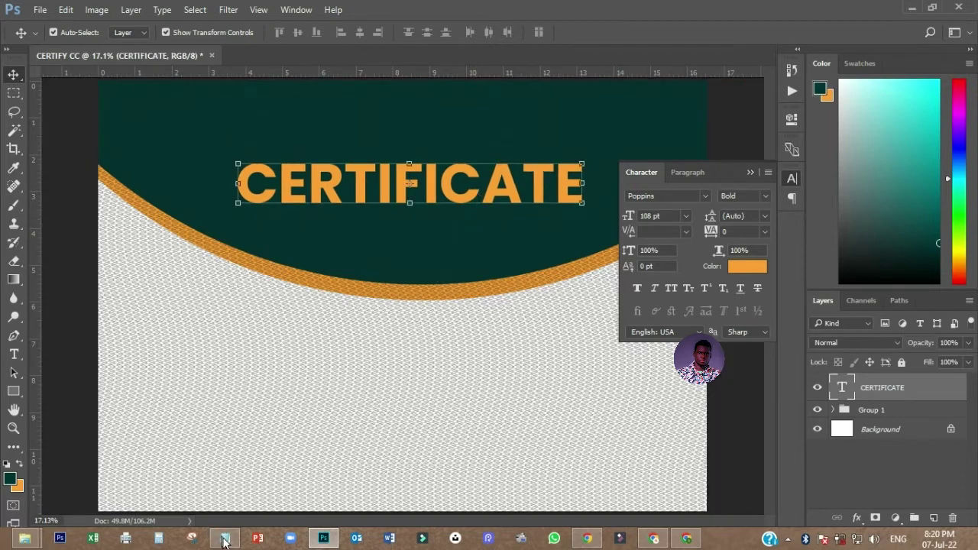
Step: Copy OF APPRECIATION from the notes and paste it as a new text layer
{"action": "left_click", "coordinate": [225, 538]}
{"action": "left_click_drag", "start_coordinate": [355, 78], "coordinate": [518, 81]}
{"action": "right_click", "coordinate": [495, 78]}
{"action": "left_click", "coordinate": [535, 122]}
{"action": "left_click", "coordinate": [14, 354]}
{"action": "left_click", "coordinate": [14, 354]}
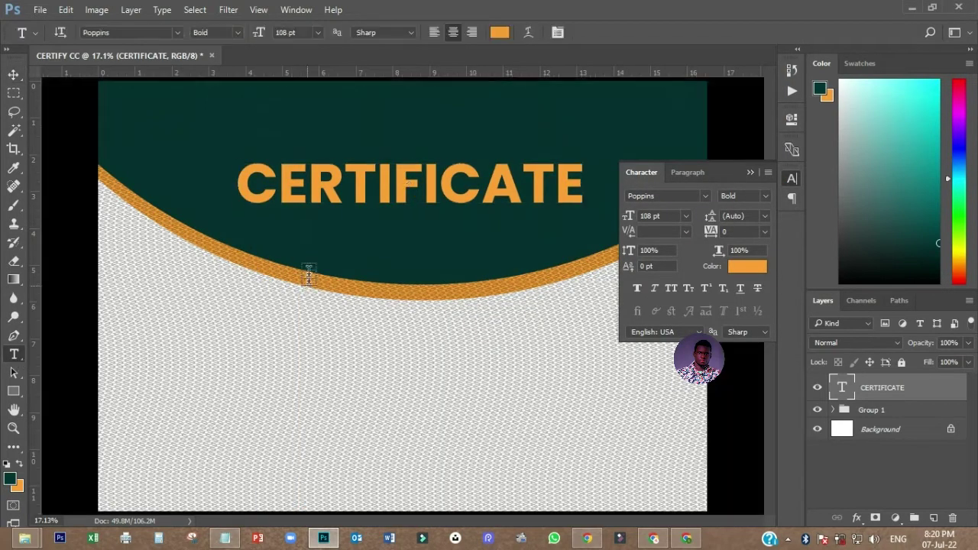
{"action": "left_click", "coordinate": [316, 253]}
{"action": "right_click", "coordinate": [316, 254]}
{"action": "left_click", "coordinate": [356, 277]}
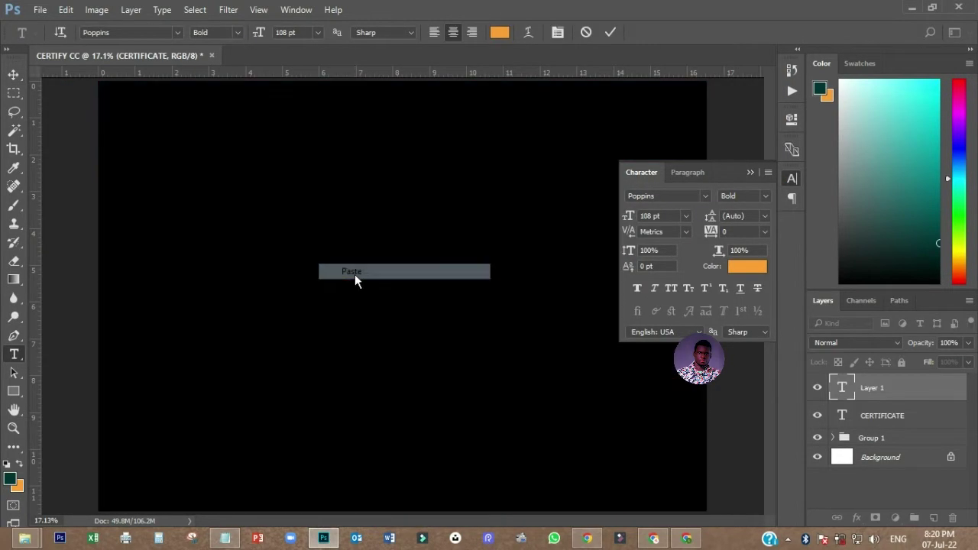
{"action": "left_click", "coordinate": [14, 74]}
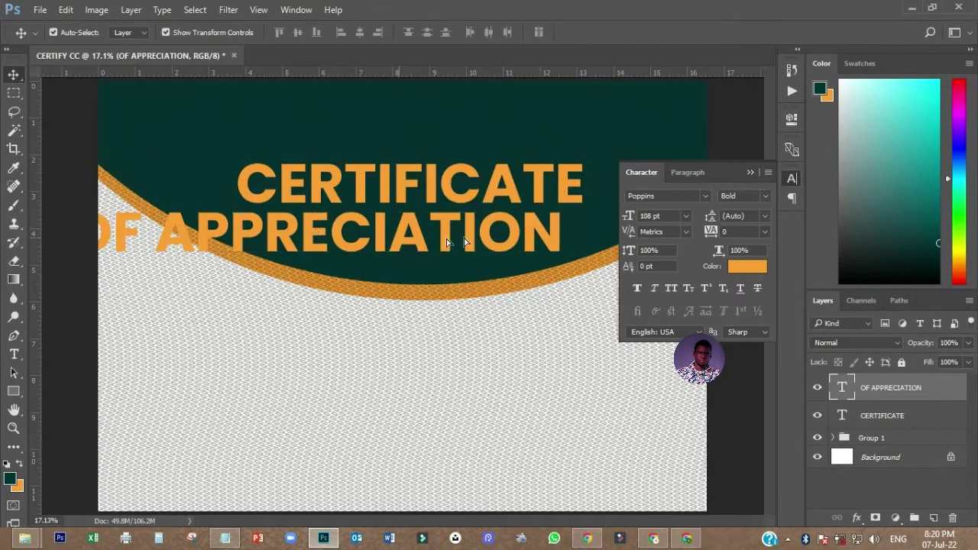
Step: Size OF APPRECIATION to 48 pt and place it just beneath CERTIFICATE
{"action": "left_click_drag", "start_coordinate": [421, 240], "coordinate": [483, 241]}
{"action": "left_click", "coordinate": [684, 220]}
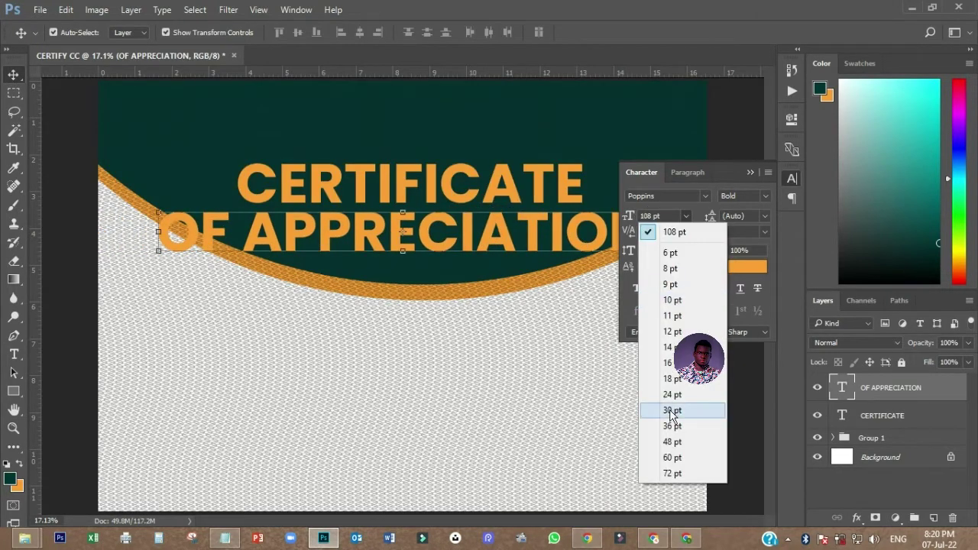
{"action": "left_click", "coordinate": [672, 393]}
{"action": "left_click", "coordinate": [683, 216]}
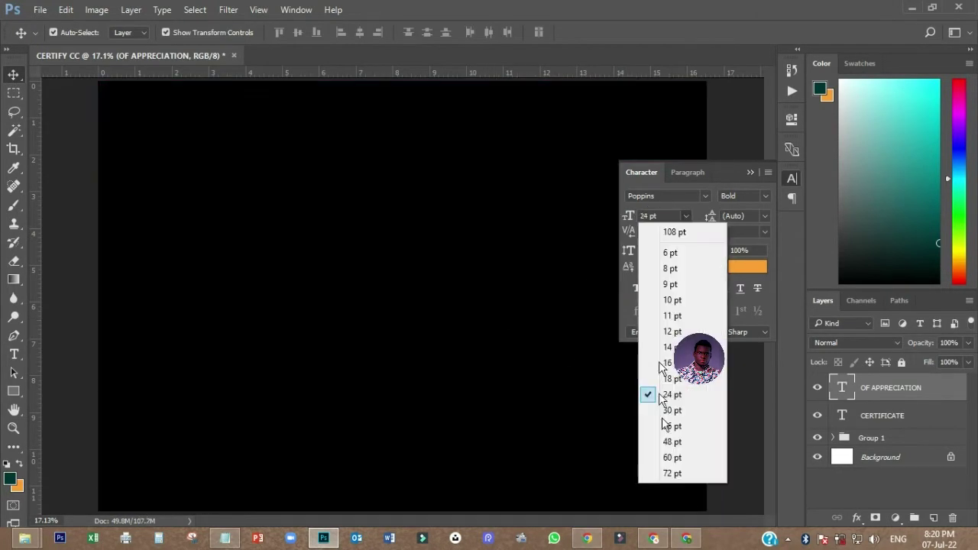
{"action": "left_click", "coordinate": [674, 440]}
{"action": "left_click_drag", "start_coordinate": [441, 252], "coordinate": [449, 233]}
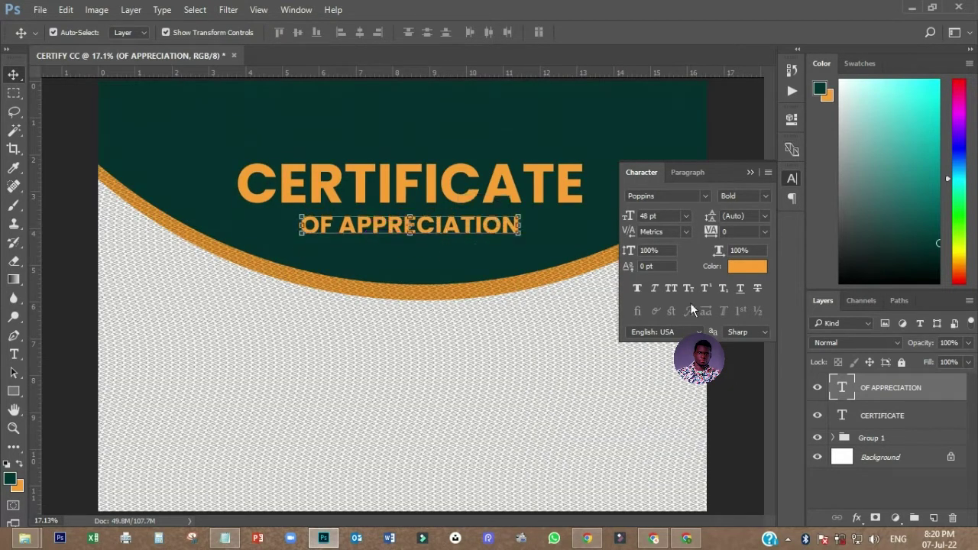
Step: Retype the line as 'Of Appreciation' and commit the text
{"action": "double_click", "coordinate": [843, 388]}
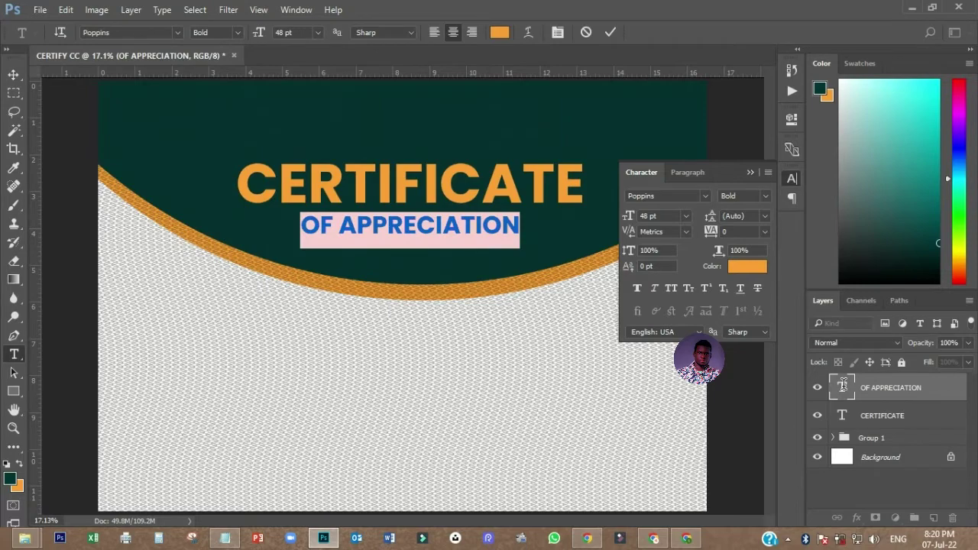
{"action": "type", "text": "O"}
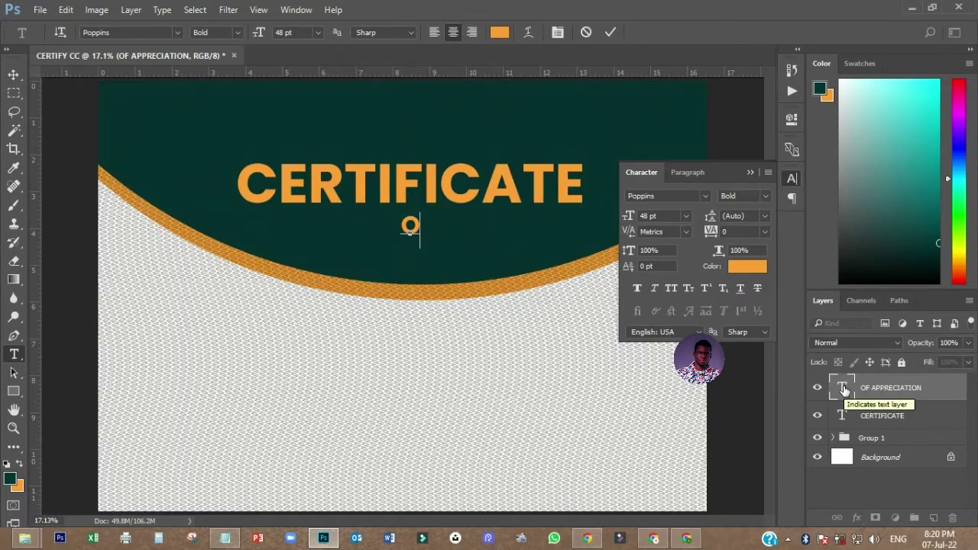
{"action": "type", "text": "f"}
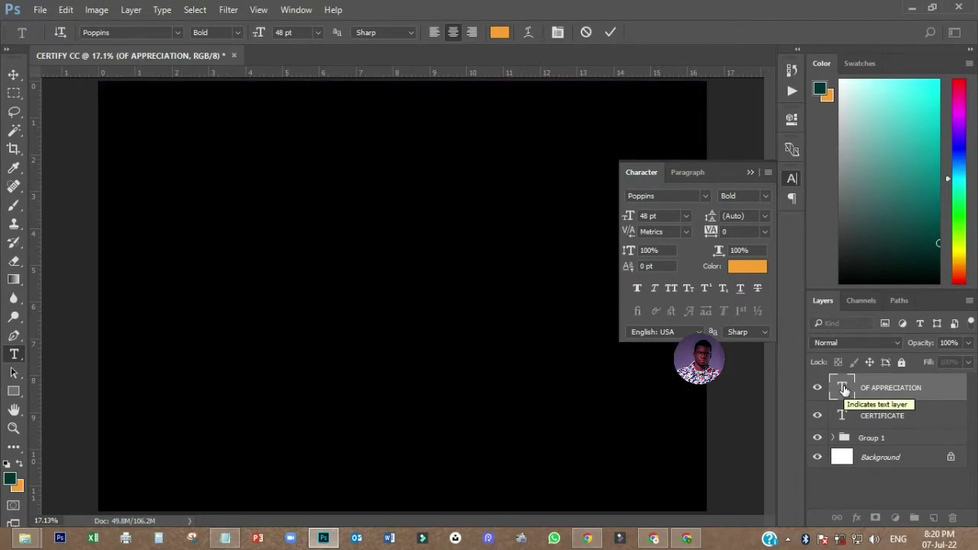
{"action": "type", "text": " a"}
{"action": "key", "text": "BackSpace"}
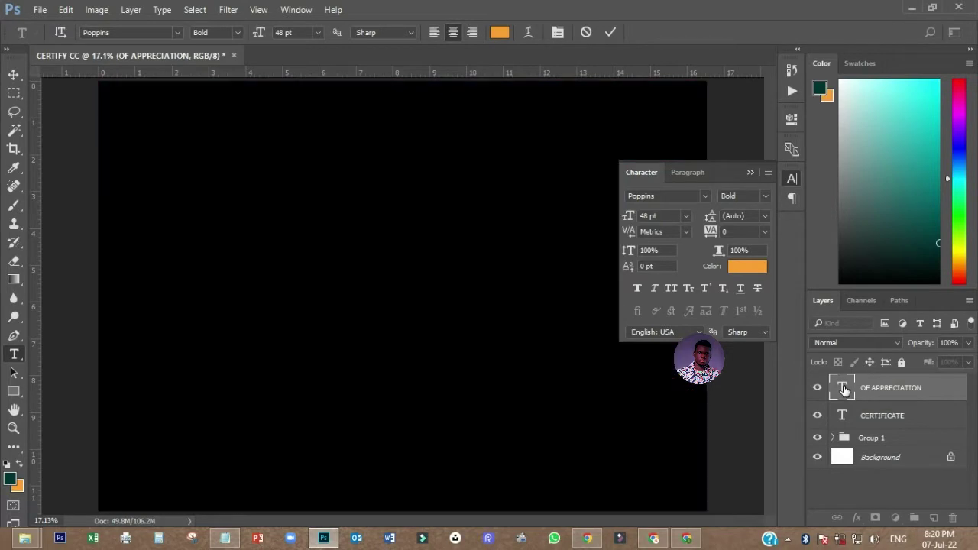
{"action": "type", "text": "Ap"}
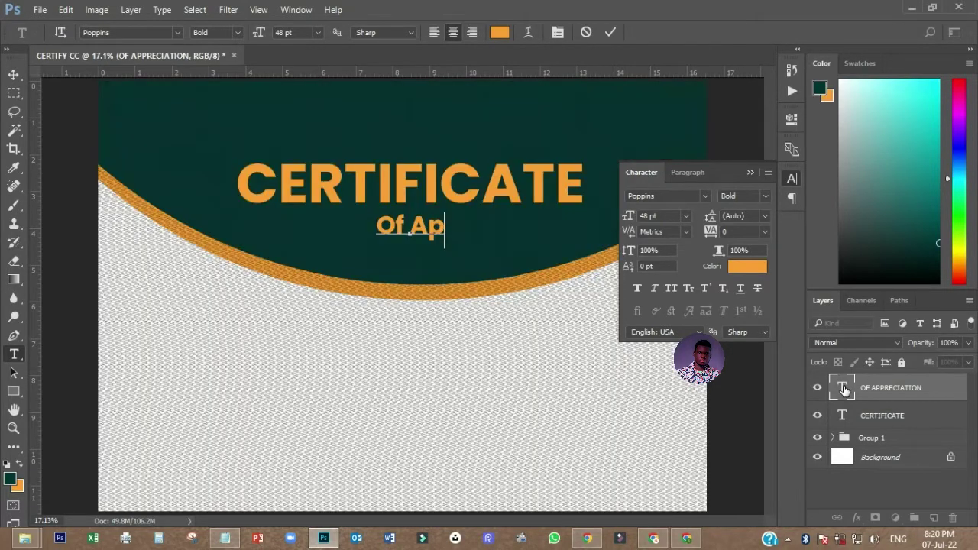
{"action": "type", "text": "p"}
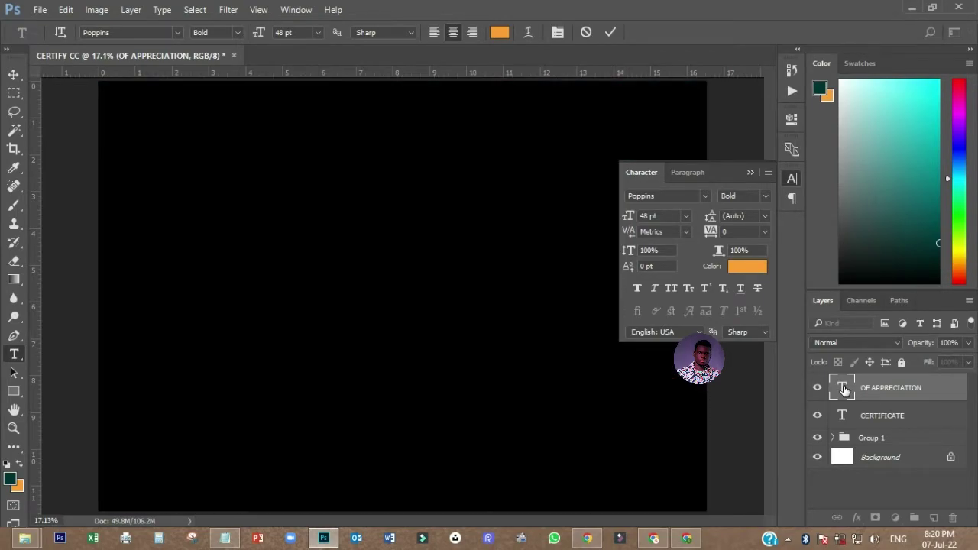
{"action": "key", "text": "ctrl+Return"}
{"action": "key", "text": "v"}
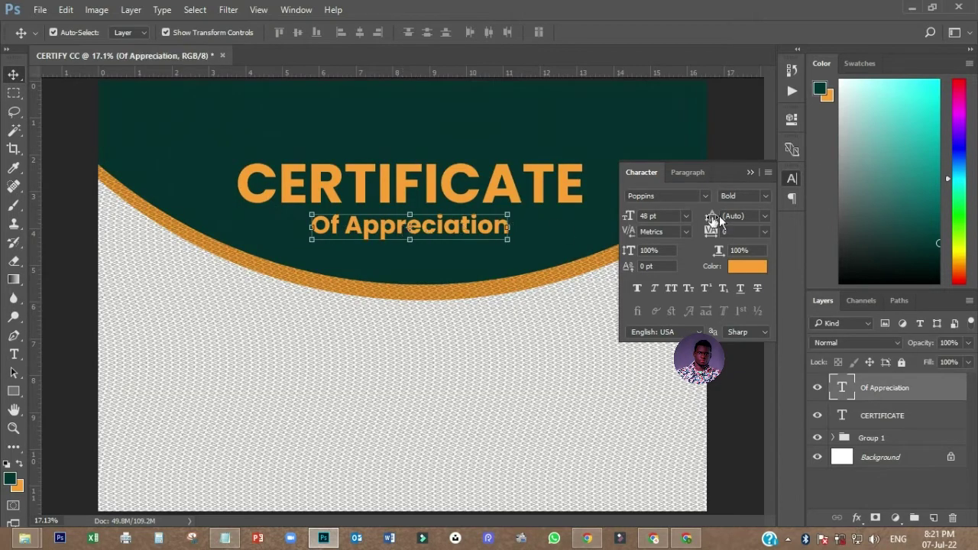
Step: Change 'Of Appreciation' to Poppins Medium weight and nudge it to recentre
{"action": "left_click", "coordinate": [763, 197]}
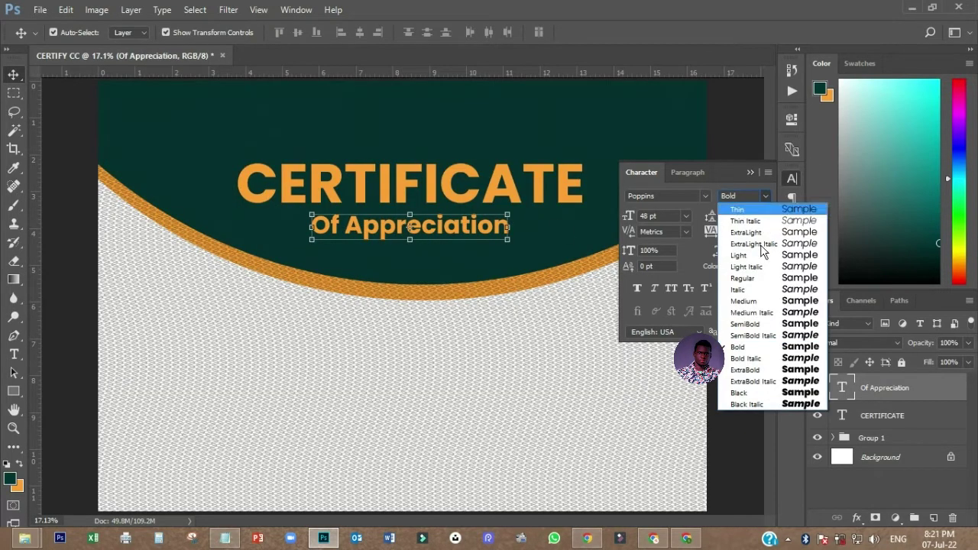
{"action": "left_click", "coordinate": [753, 309]}
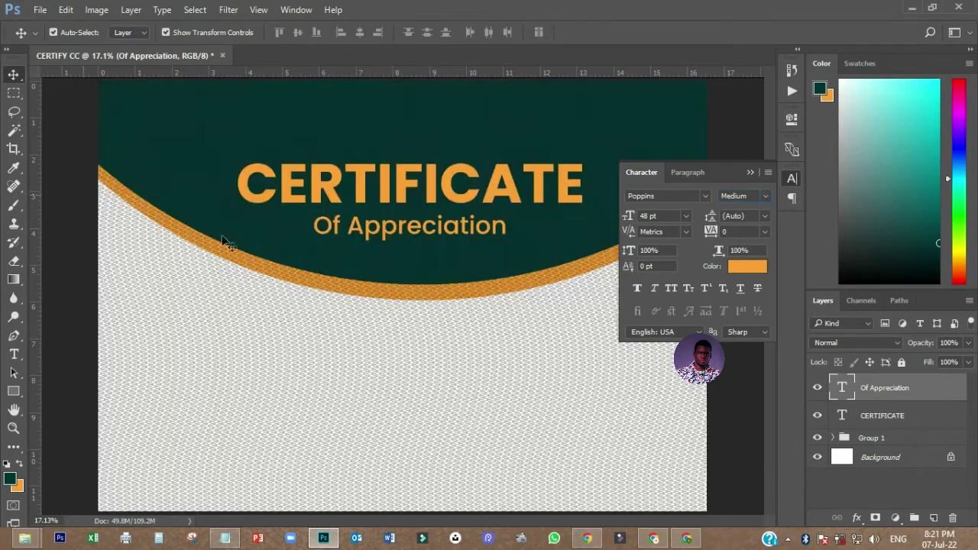
{"action": "left_click_drag", "start_coordinate": [433, 225], "coordinate": [433, 228]}
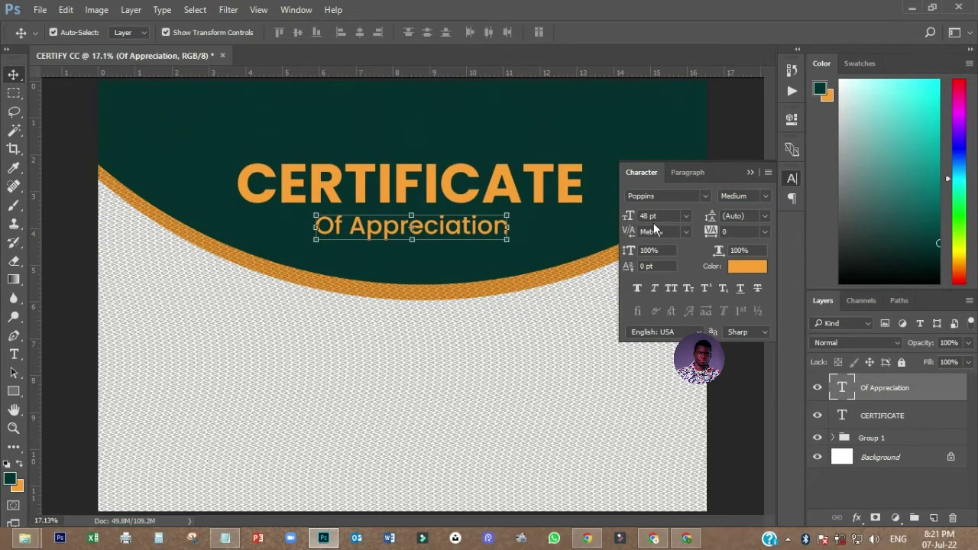
Step: Enlarge 'Of Appreciation' to 60 pt, then pick the Rectangle tool for the logo
{"action": "left_click", "coordinate": [685, 217]}
{"action": "left_click", "coordinate": [676, 461]}
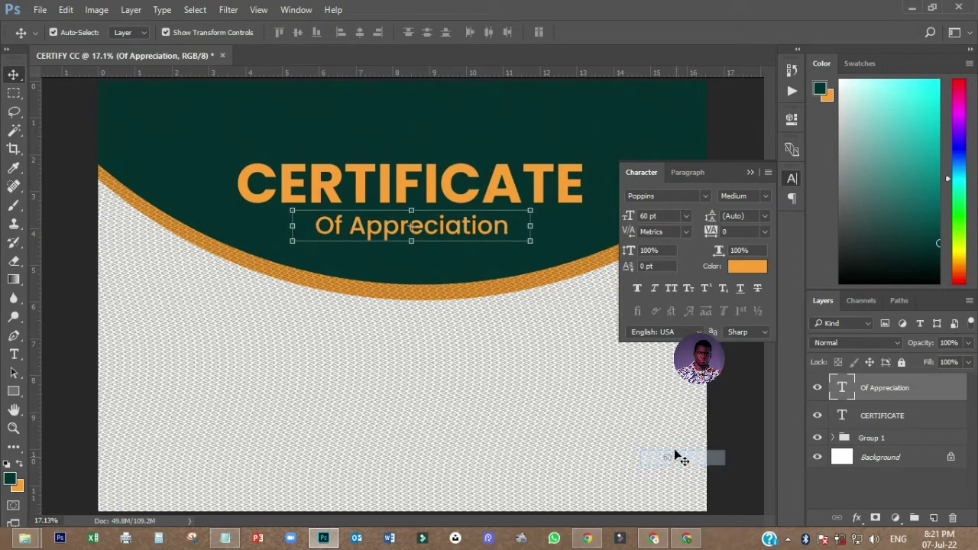
{"action": "left_click", "coordinate": [92, 260]}
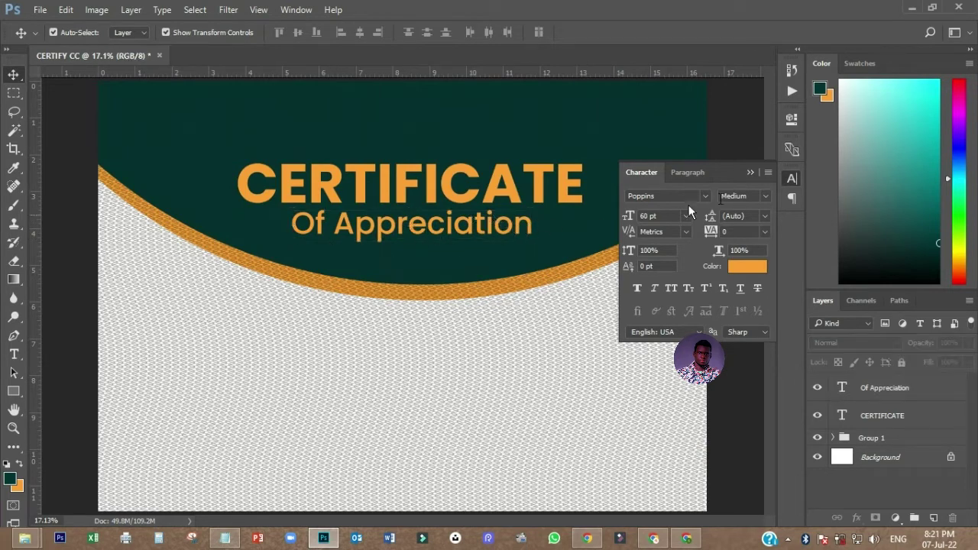
{"action": "left_click", "coordinate": [791, 178]}
{"action": "scroll", "coordinate": [430, 291], "scroll_direction": "down", "scroll_amount": 2}
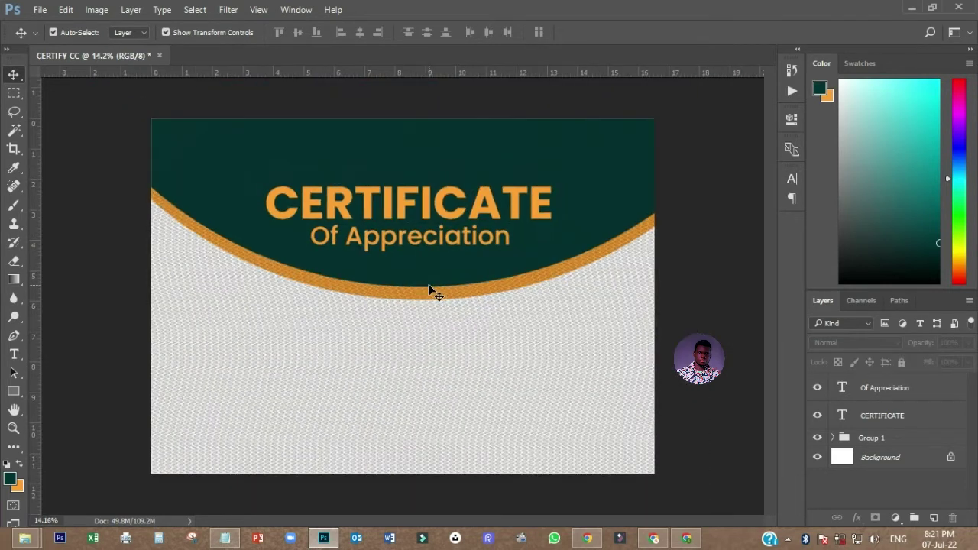
{"action": "scroll", "coordinate": [431, 291], "scroll_direction": "up", "scroll_amount": 1}
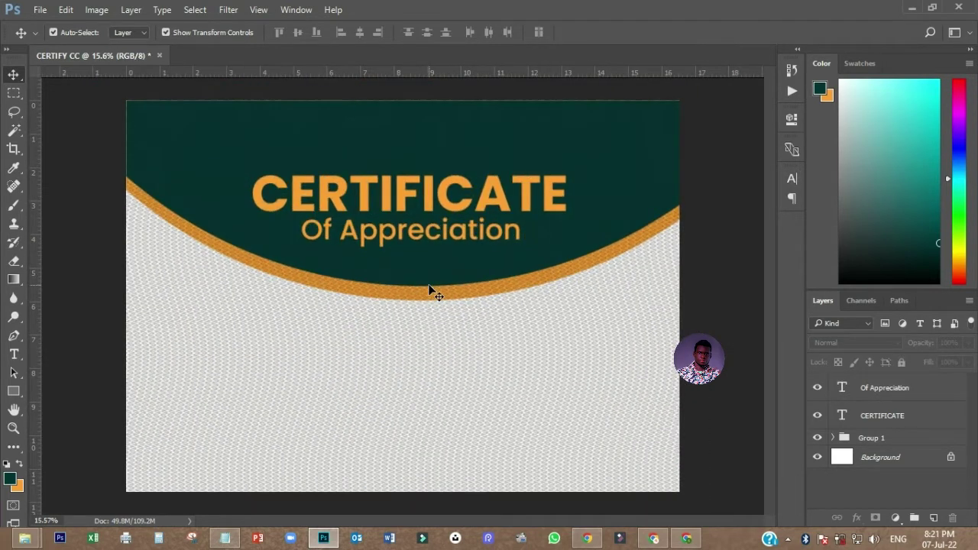
{"action": "left_click", "coordinate": [14, 391]}
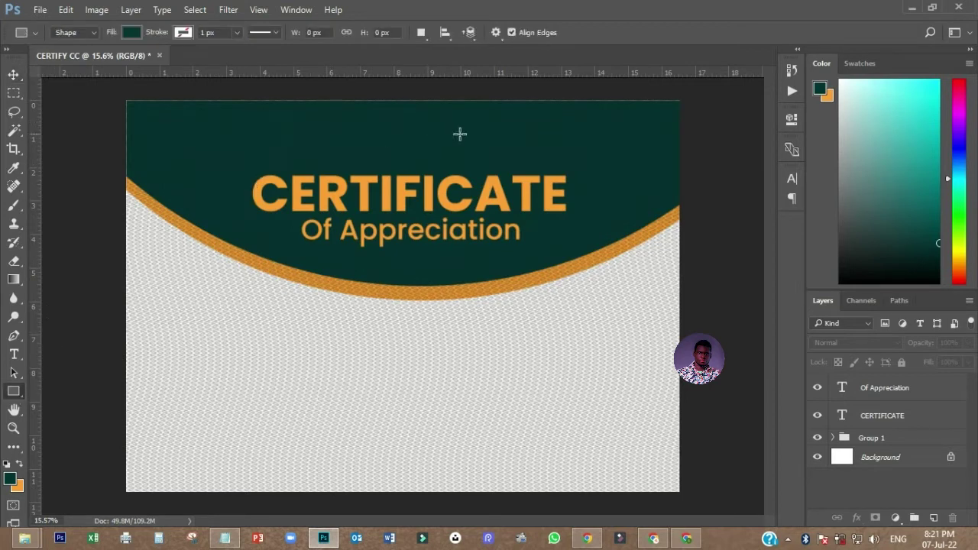
Step: Draw a small white-filled square above the heading
{"action": "left_click_drag", "start_coordinate": [298, 120], "coordinate": [320, 144]}
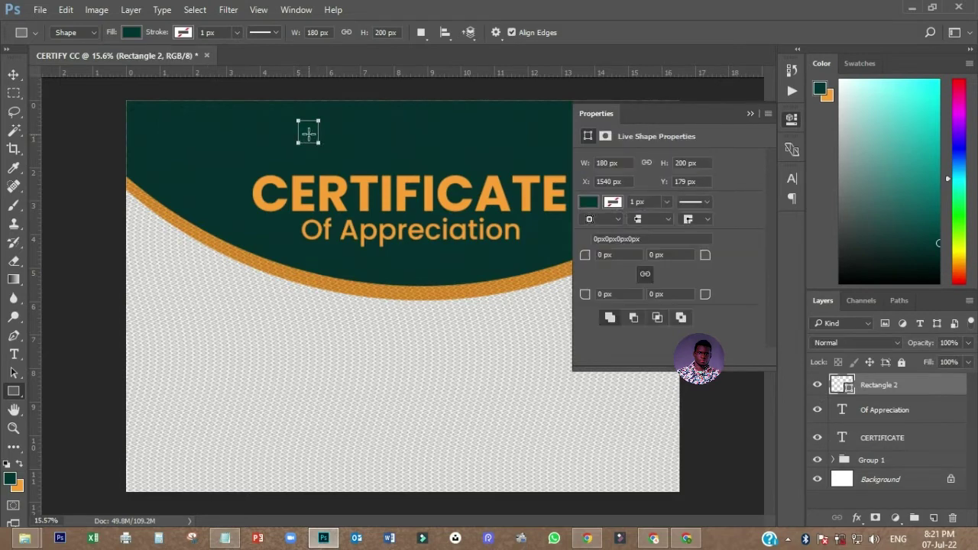
{"action": "double_click", "coordinate": [843, 384]}
{"action": "left_click_drag", "start_coordinate": [641, 200], "coordinate": [781, 159]}
{"action": "left_click", "coordinate": [899, 164]}
Step: Draw a second square overlapping the first and fill it orange #fa9f33
{"action": "left_click_drag", "start_coordinate": [305, 133], "coordinate": [333, 157]}
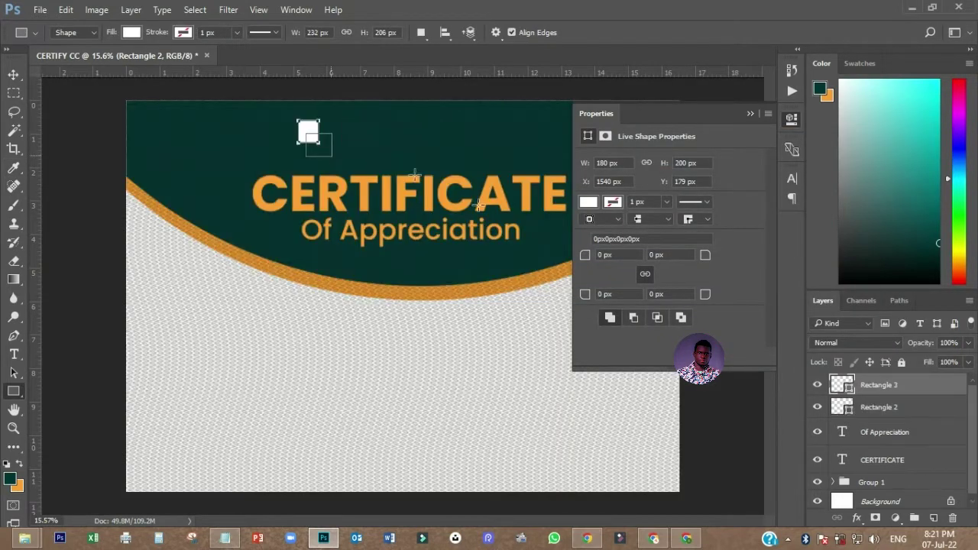
{"action": "double_click", "coordinate": [843, 384]}
{"action": "type", "text": "fa9f33"}
{"action": "left_click", "coordinate": [889, 168]}
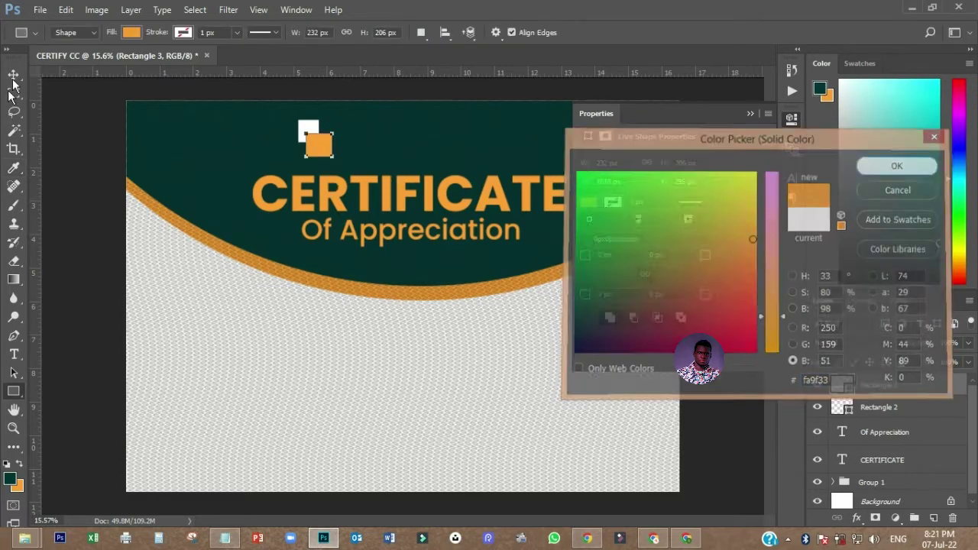
{"action": "key", "text": "v"}
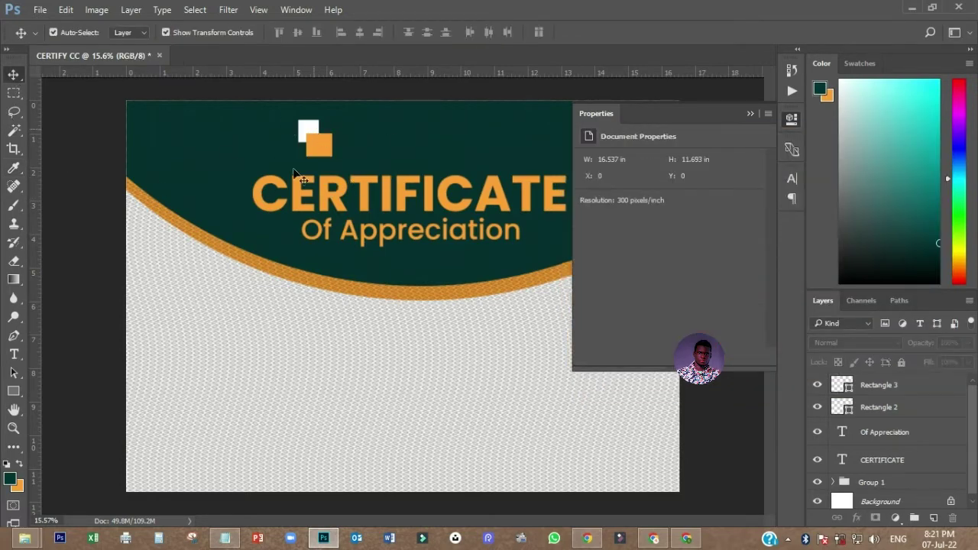
Step: Add the text 'abm graphics' and place it right of the two-square logo
{"action": "key", "text": "t"}
{"action": "left_click", "coordinate": [346, 139]}
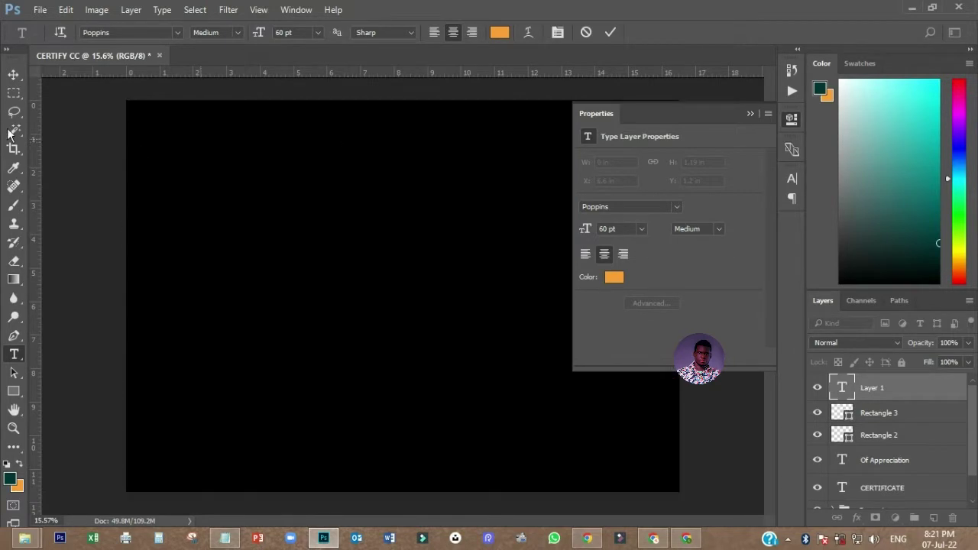
{"action": "left_click", "coordinate": [13, 74]}
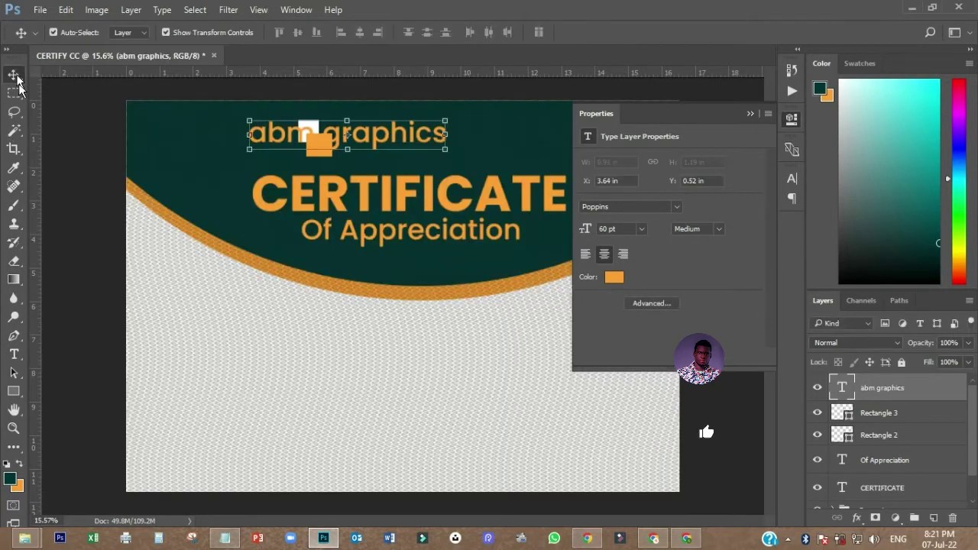
{"action": "left_click_drag", "start_coordinate": [399, 138], "coordinate": [498, 145]}
Step: Edit the logo text so it reads 'ABM Graphics'
{"action": "left_click", "coordinate": [14, 353]}
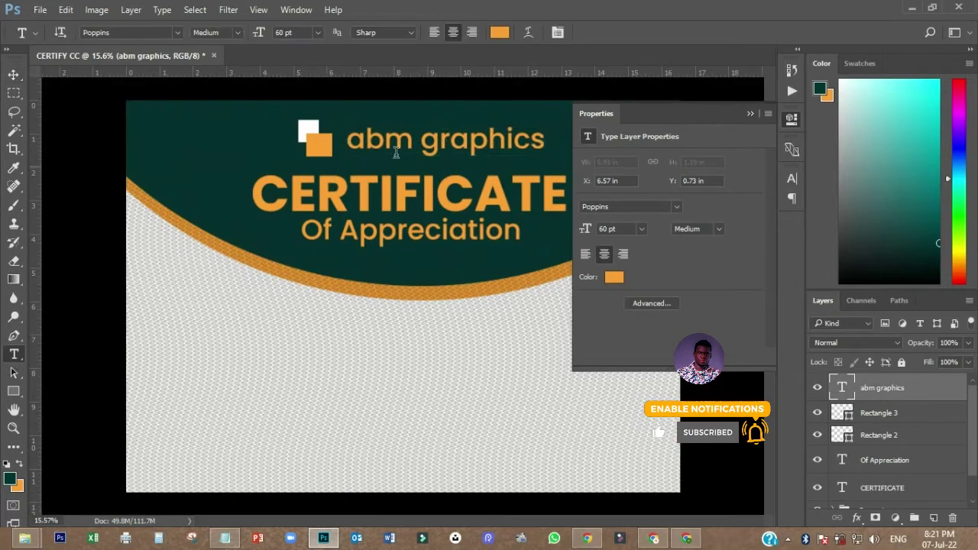
{"action": "double_click", "coordinate": [364, 146]}
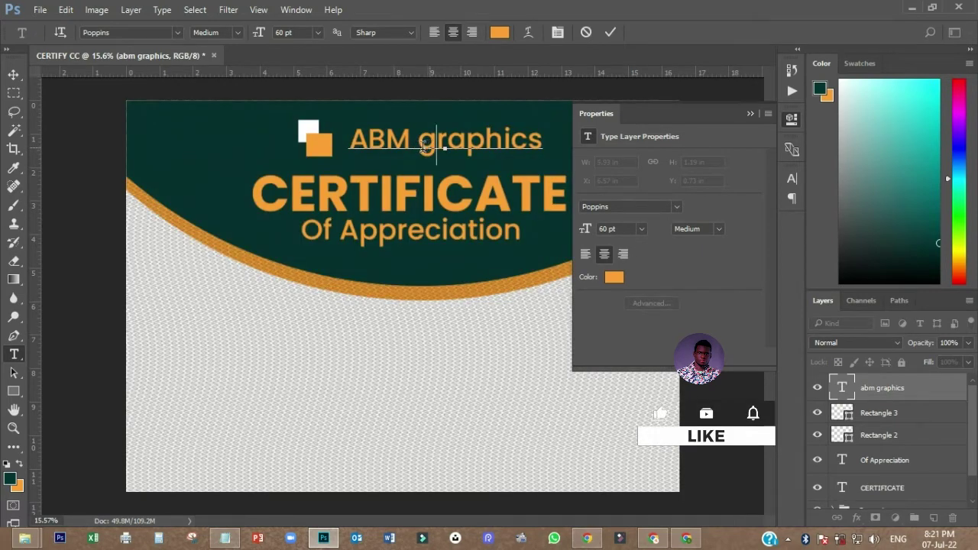
{"action": "left_click_drag", "start_coordinate": [436, 147], "coordinate": [420, 147]}
{"action": "type", "text": "Graphics"}
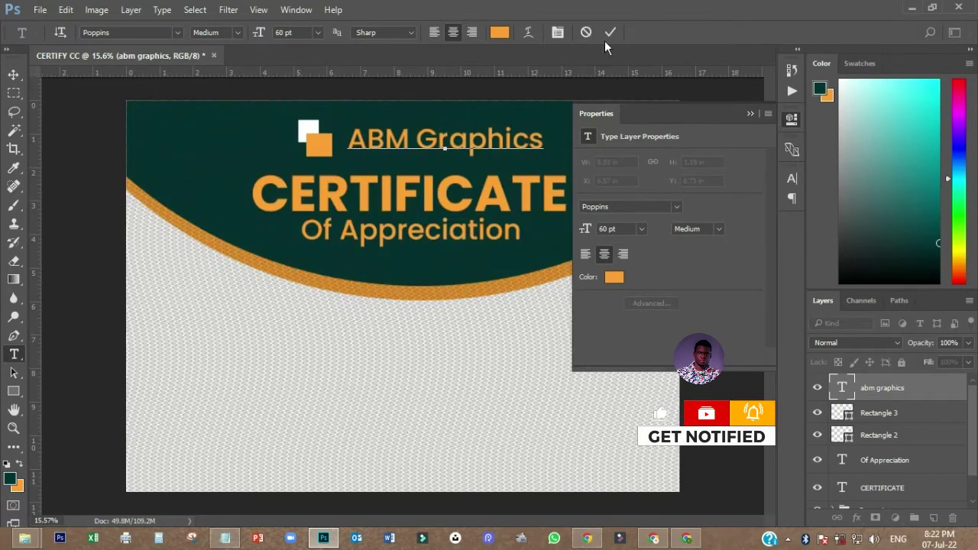
{"action": "left_click", "coordinate": [609, 32]}
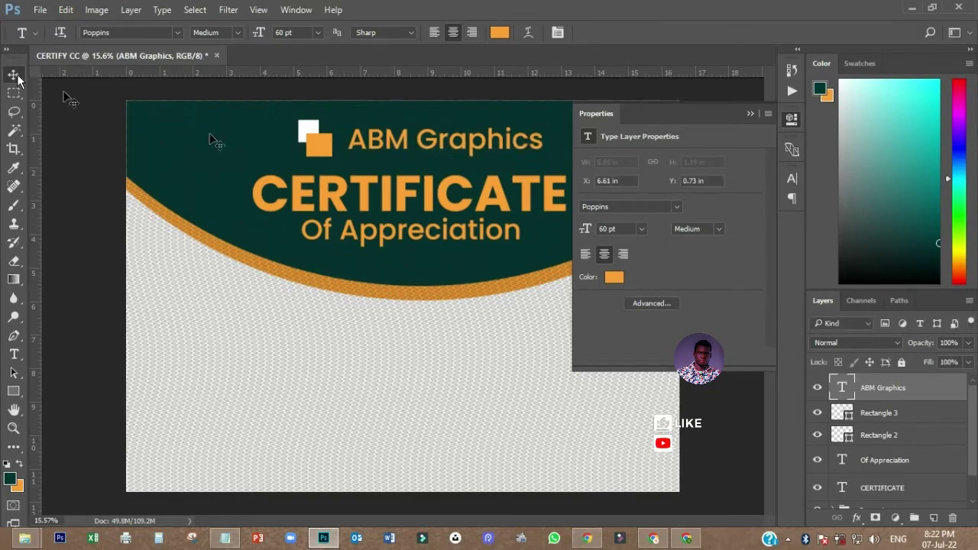
{"action": "left_click", "coordinate": [14, 75]}
Step: Change the ABM Graphics text colour to white #ffffff
{"action": "left_click", "coordinate": [614, 276]}
{"action": "type", "text": "ffffff"}
{"action": "left_click", "coordinate": [876, 162]}
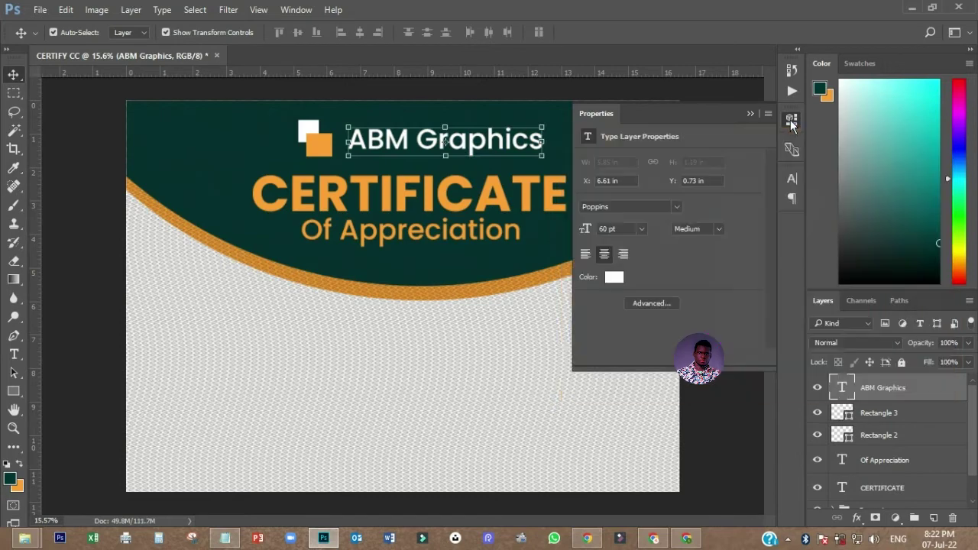
{"action": "left_click", "coordinate": [791, 120]}
{"action": "left_click", "coordinate": [698, 122]}
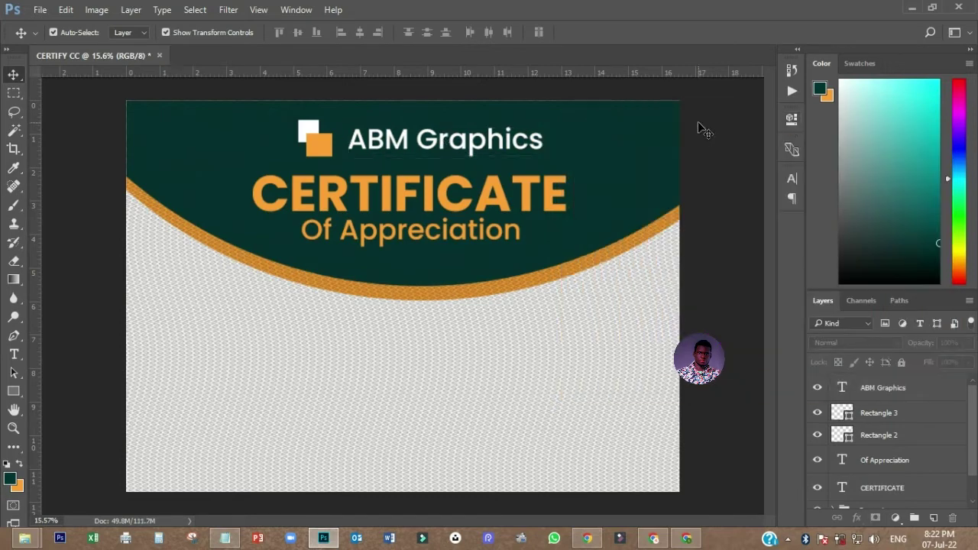
Step: Reduce the ABM Graphics font size from 60 pt to 36 pt
{"action": "left_click", "coordinate": [471, 142]}
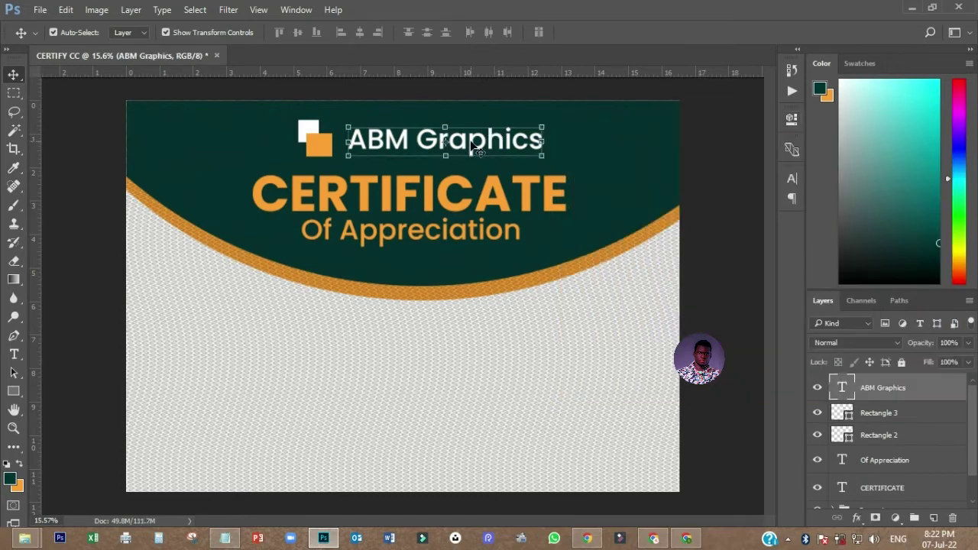
{"action": "left_click", "coordinate": [790, 179]}
{"action": "left_click", "coordinate": [686, 216]}
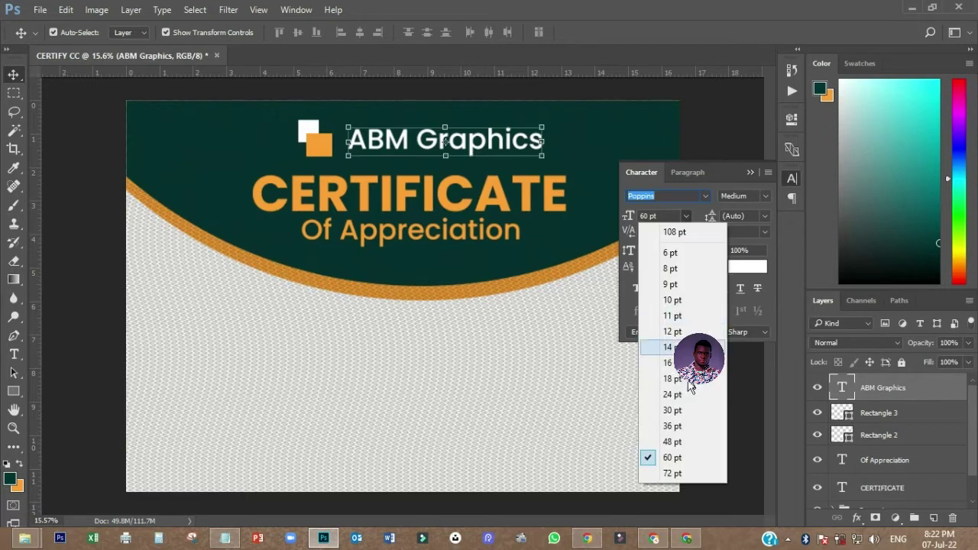
{"action": "left_click", "coordinate": [673, 425]}
{"action": "left_click", "coordinate": [104, 228]}
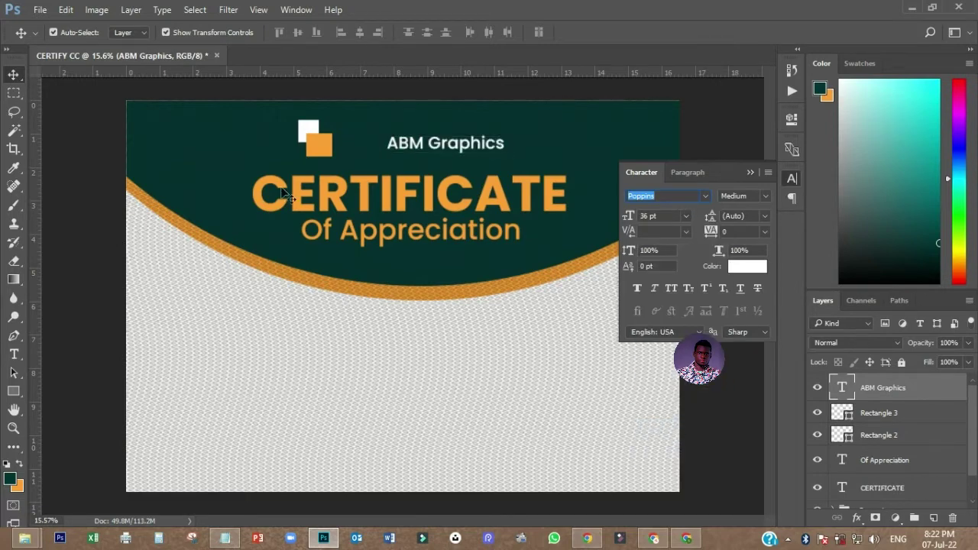
{"action": "key", "text": "ctrl+alt+z"}
{"action": "key", "text": "ctrl+alt+z"}
{"action": "left_click_drag", "start_coordinate": [459, 142], "coordinate": [458, 139]}
{"action": "left_click", "coordinate": [685, 216]}
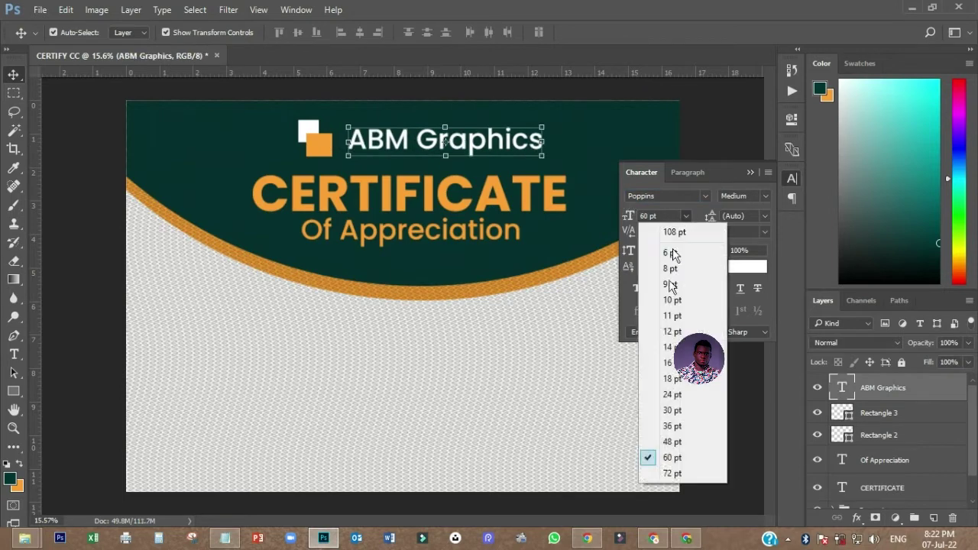
{"action": "left_click", "coordinate": [673, 425]}
Step: Move ABM Graphics left so it sits snugly beside the squares
{"action": "left_click", "coordinate": [115, 218]}
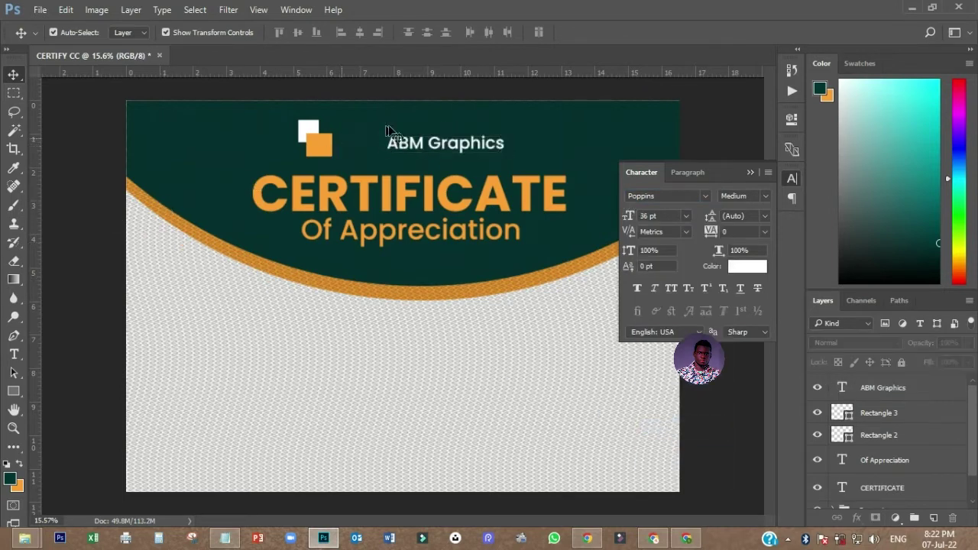
{"action": "left_click_drag", "start_coordinate": [412, 145], "coordinate": [367, 145]}
{"action": "left_click", "coordinate": [767, 433]}
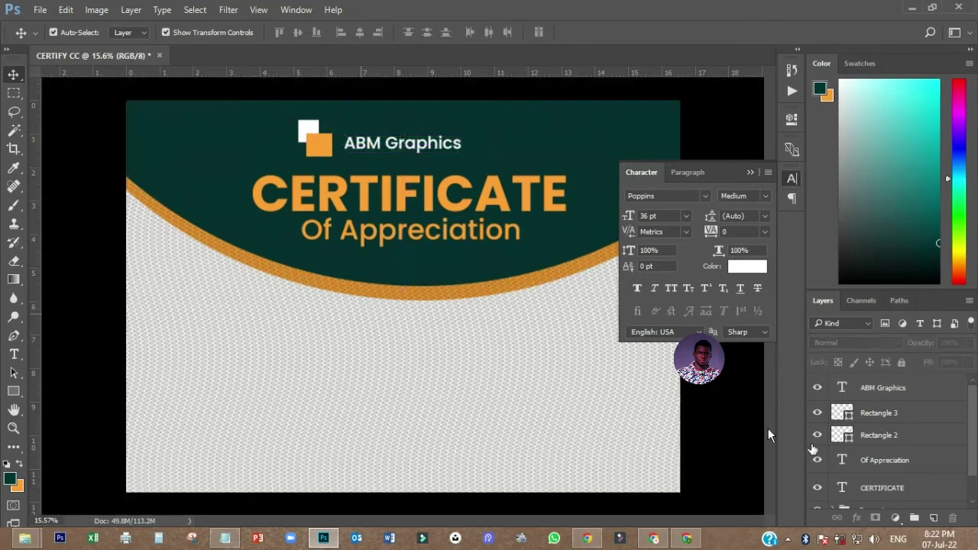
Step: Scale down Rectangle 2 and Rectangle 3, then centre them with ABM Graphics above CERTIFICATE
{"action": "left_click", "coordinate": [856, 434]}
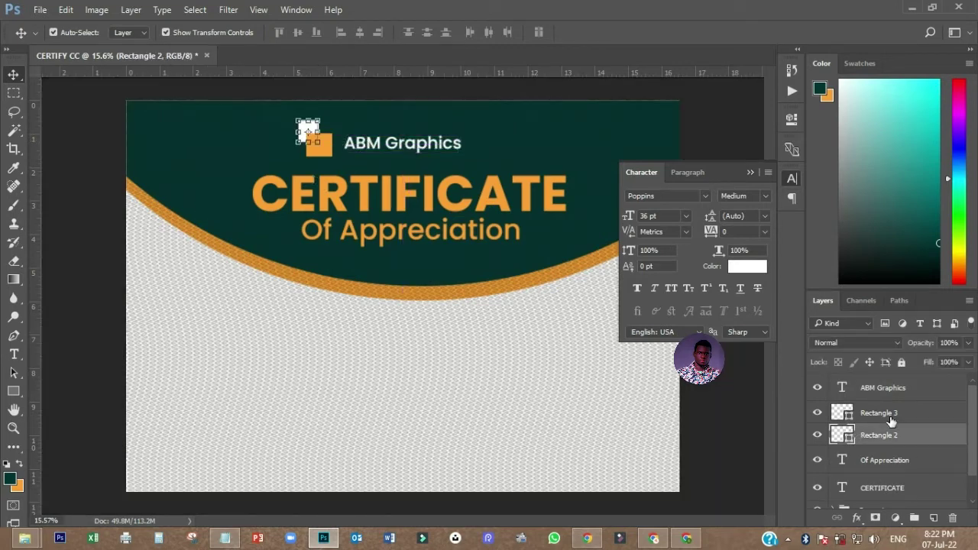
{"action": "left_click", "coordinate": [878, 414], "text": "shift"}
{"action": "mouse_move", "coordinate": [330, 157]}
{"action": "left_mouse_down"}
{"action": "mouse_move", "coordinate": [374, 160]}
{"action": "mouse_move", "coordinate": [340, 158]}
{"action": "left_mouse_up"}
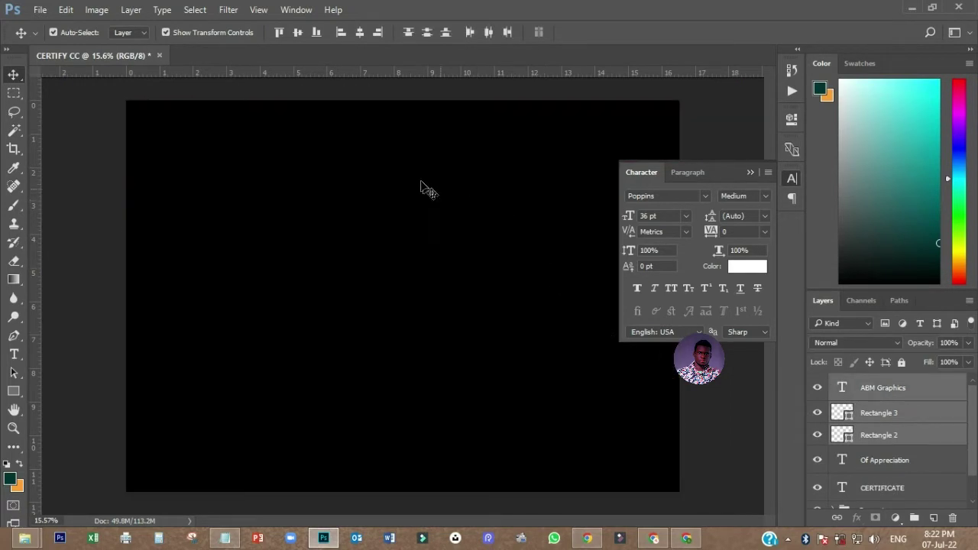
{"action": "left_click_drag", "start_coordinate": [405, 149], "coordinate": [460, 155]}
{"action": "left_click", "coordinate": [98, 160]}
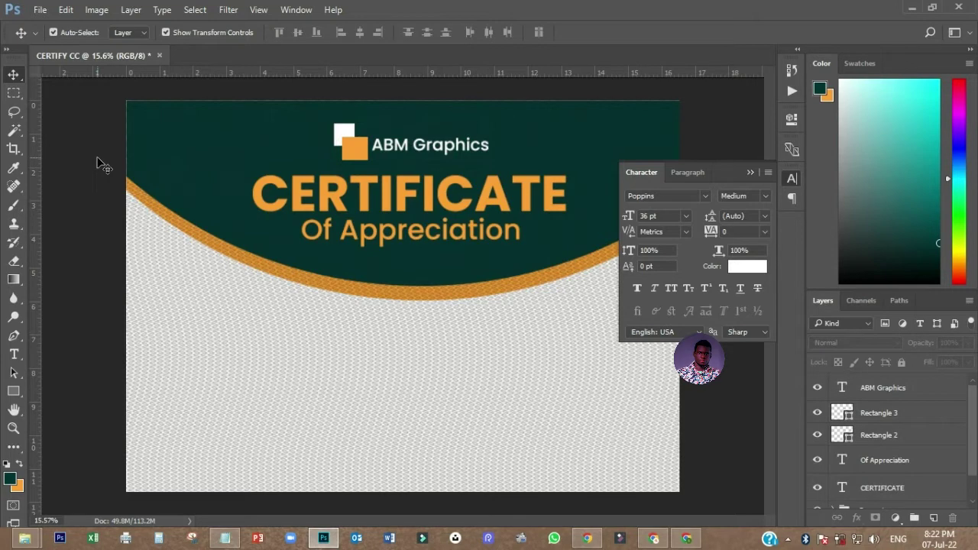
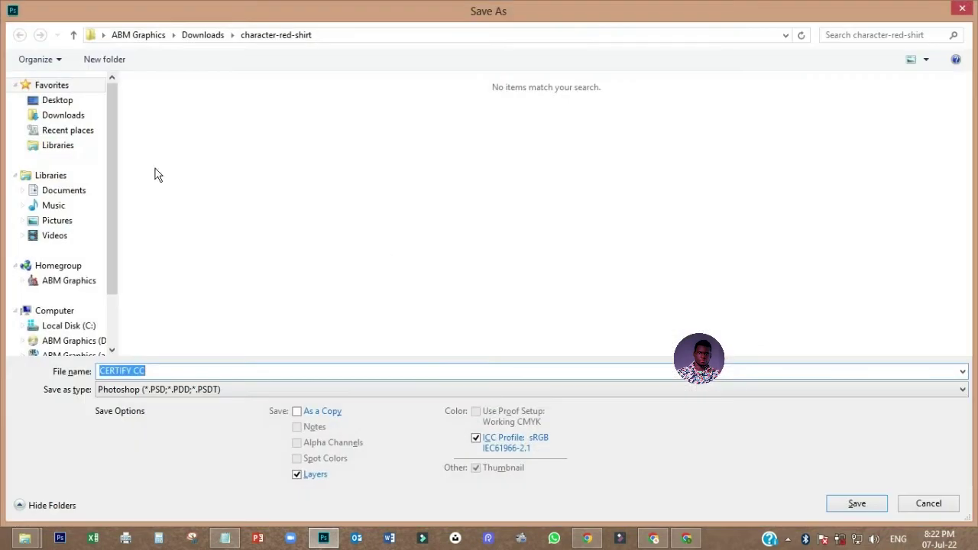
Step: Save the certificate as CERTIFY CC.psd on ABM Graphics (D:), accepting the Photoshop Format Options
{"action": "left_click", "coordinate": [69, 341]}
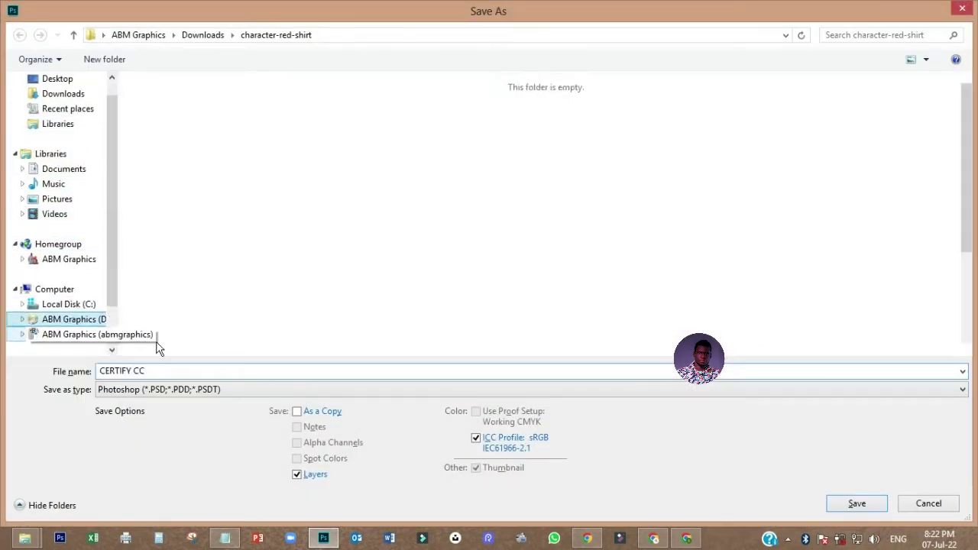
{"action": "left_click", "coordinate": [857, 503]}
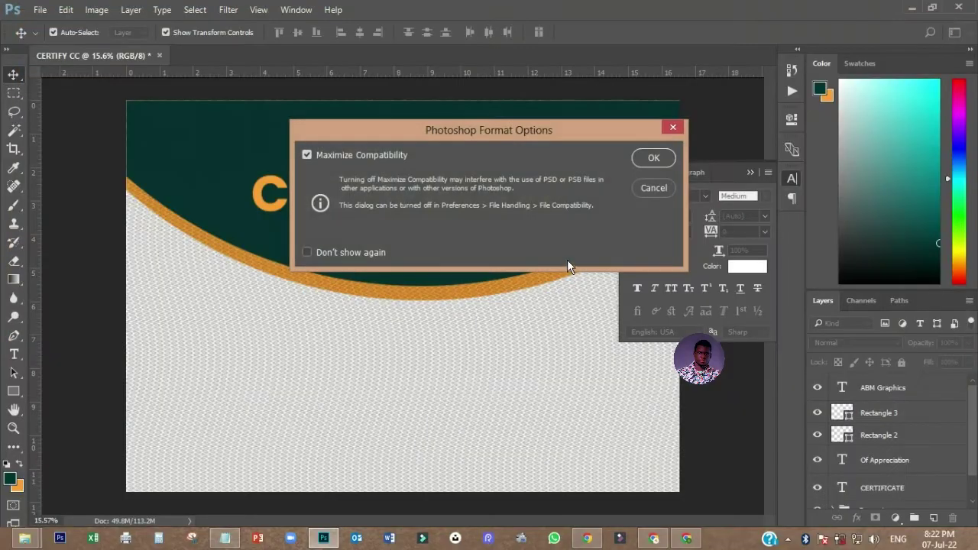
{"action": "left_click", "coordinate": [655, 158]}
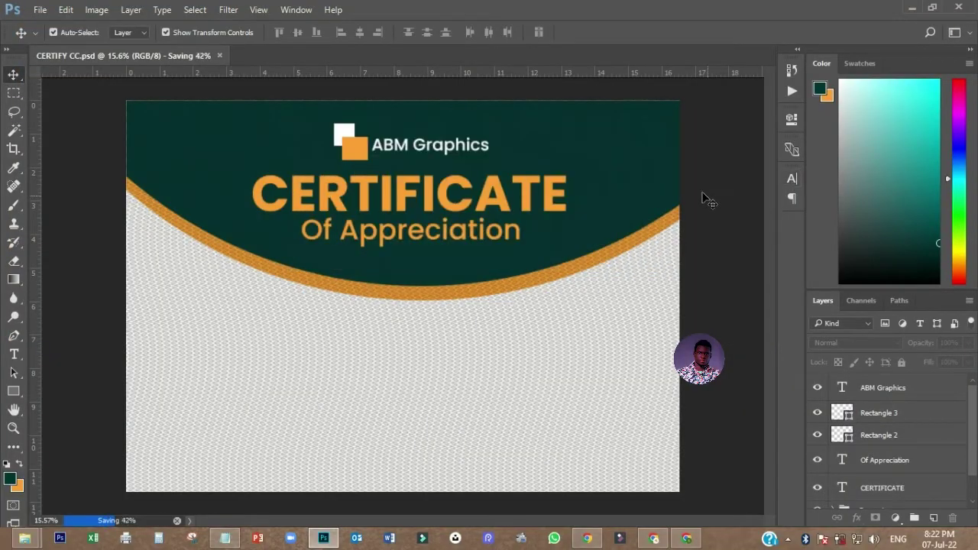
{"action": "scroll", "coordinate": [703, 199], "scroll_direction": "up", "scroll_amount": 2}
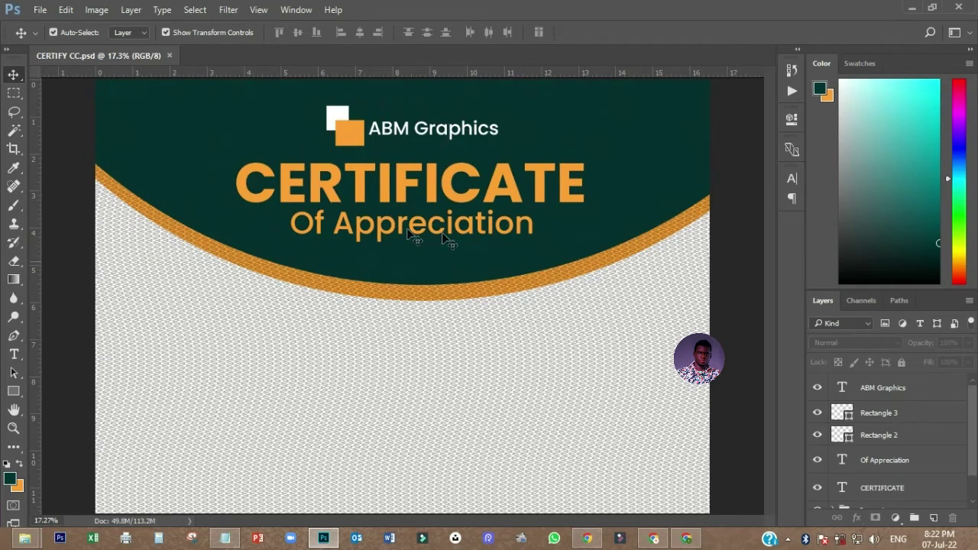
Step: Copy 'Is Proudly Presented to' from the Notepad notes and paste it as a new text layer
{"action": "left_click", "coordinate": [225, 538]}
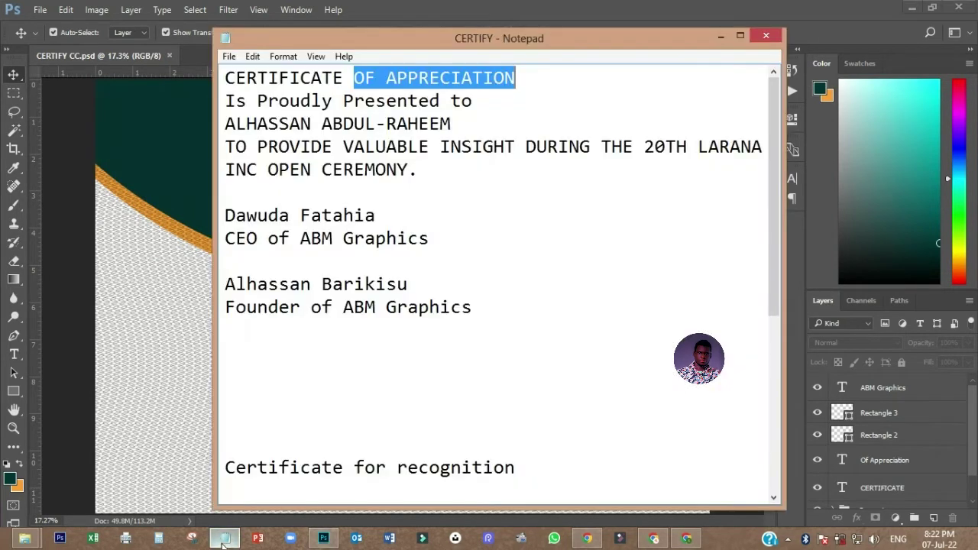
{"action": "left_click_drag", "start_coordinate": [229, 101], "coordinate": [490, 112]}
{"action": "right_click", "coordinate": [455, 105]}
{"action": "left_click", "coordinate": [491, 144]}
{"action": "left_click", "coordinate": [79, 211]}
{"action": "left_click", "coordinate": [23, 356]}
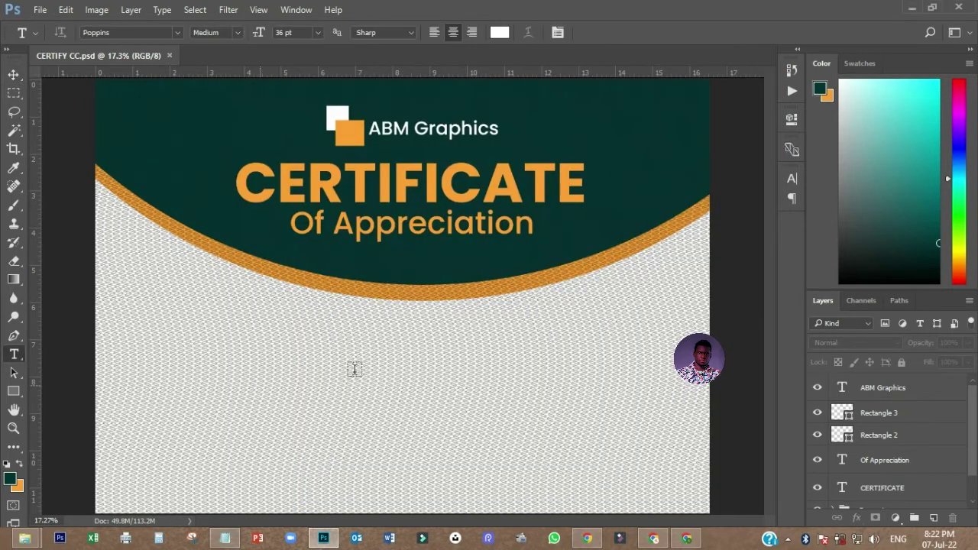
{"action": "left_click", "coordinate": [373, 325]}
{"action": "right_click", "coordinate": [373, 324]}
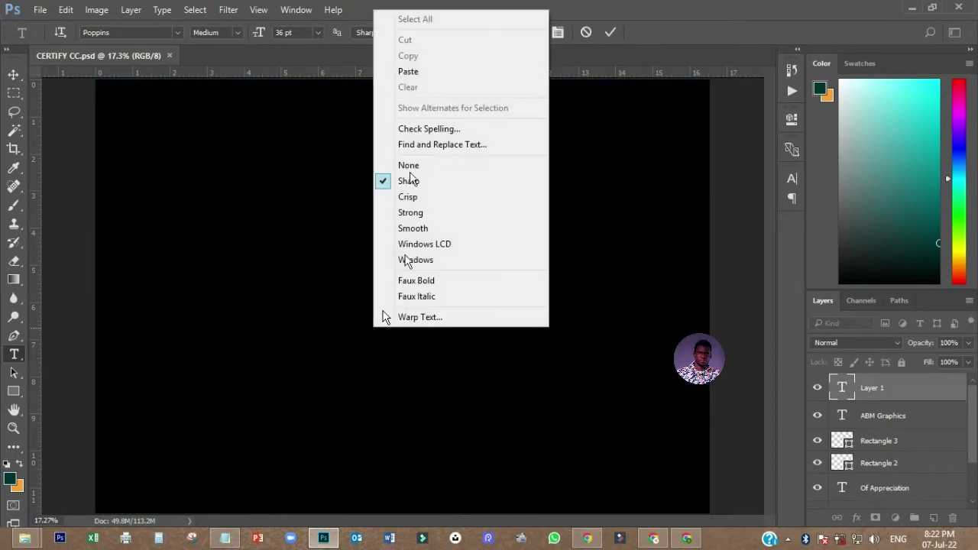
{"action": "left_click", "coordinate": [421, 70]}
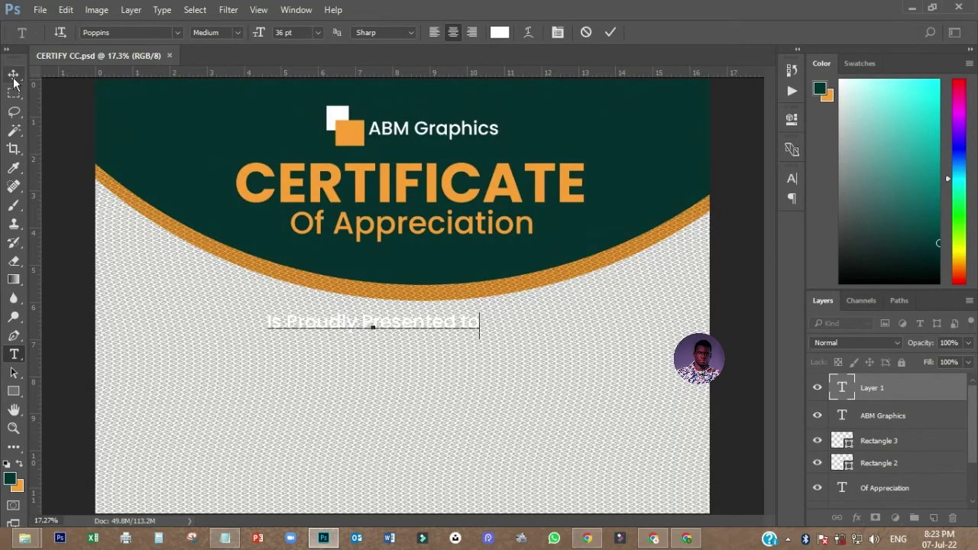
{"action": "left_click", "coordinate": [13, 74]}
Step: Colour the line dark grey #282828 and centre it just below the curved header
{"action": "left_click", "coordinate": [792, 180]}
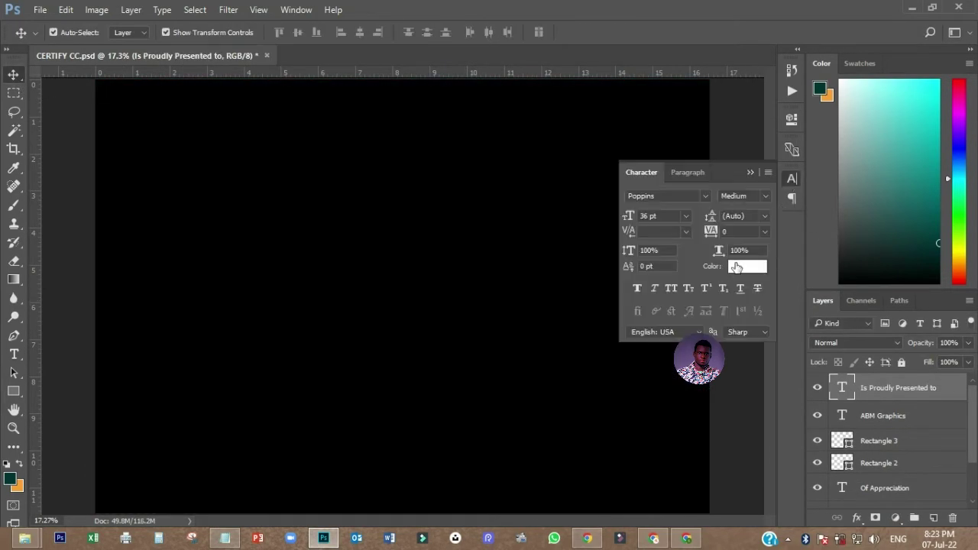
{"action": "left_click", "coordinate": [736, 268]}
{"action": "left_click", "coordinate": [68, 289]}
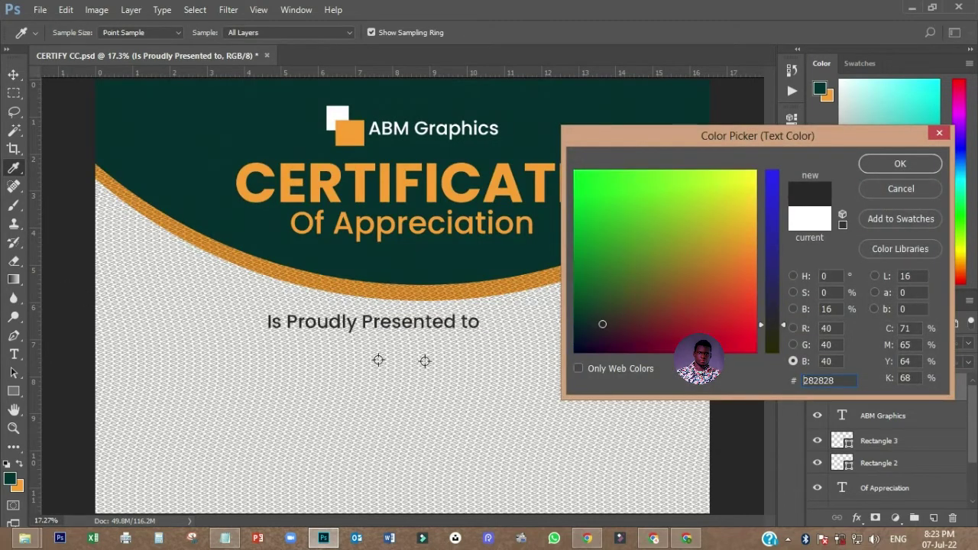
{"action": "left_click", "coordinate": [904, 169]}
{"action": "left_click_drag", "start_coordinate": [427, 331], "coordinate": [464, 341]}
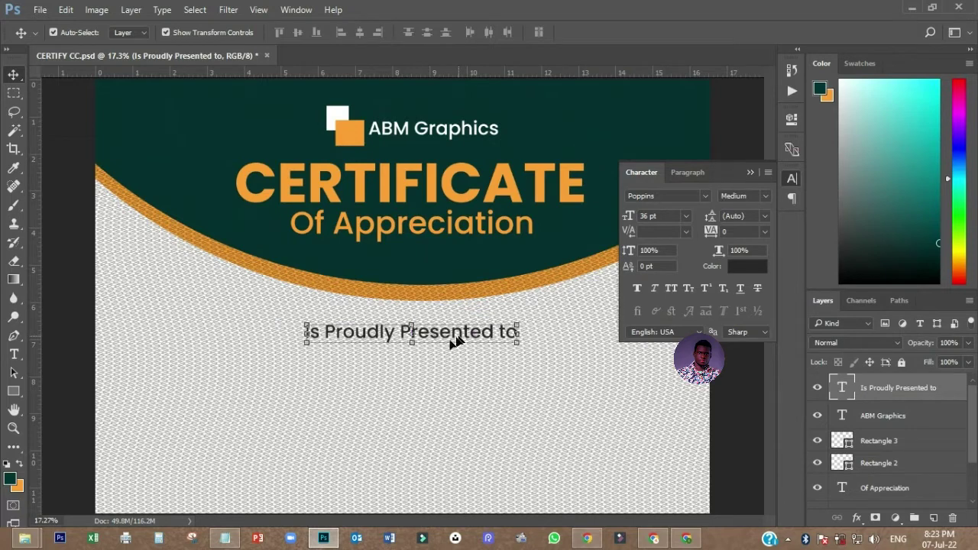
Step: Type the recipient's full name as a new text layer and place it under the presentation line
{"action": "left_click", "coordinate": [225, 537]}
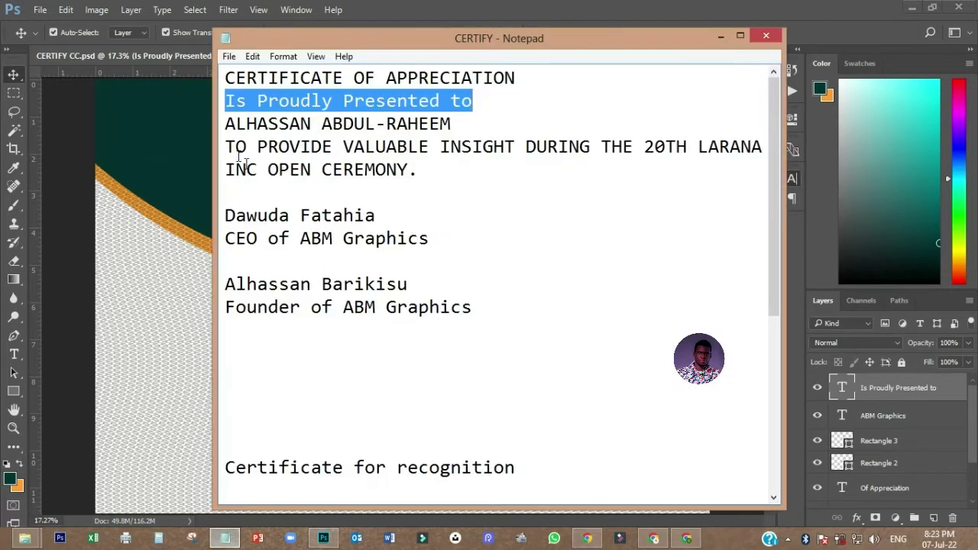
{"action": "left_click_drag", "start_coordinate": [227, 124], "coordinate": [456, 124]}
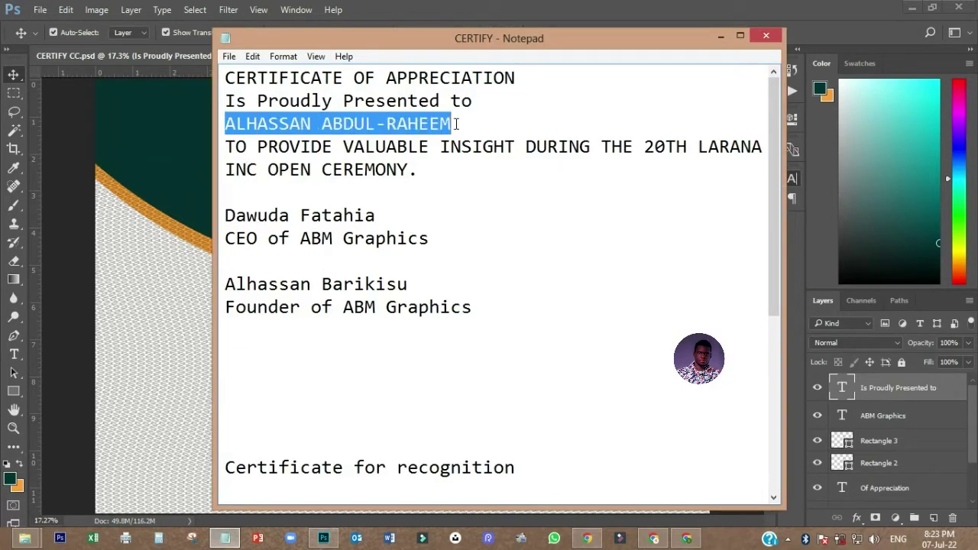
{"action": "left_click", "coordinate": [282, 159]}
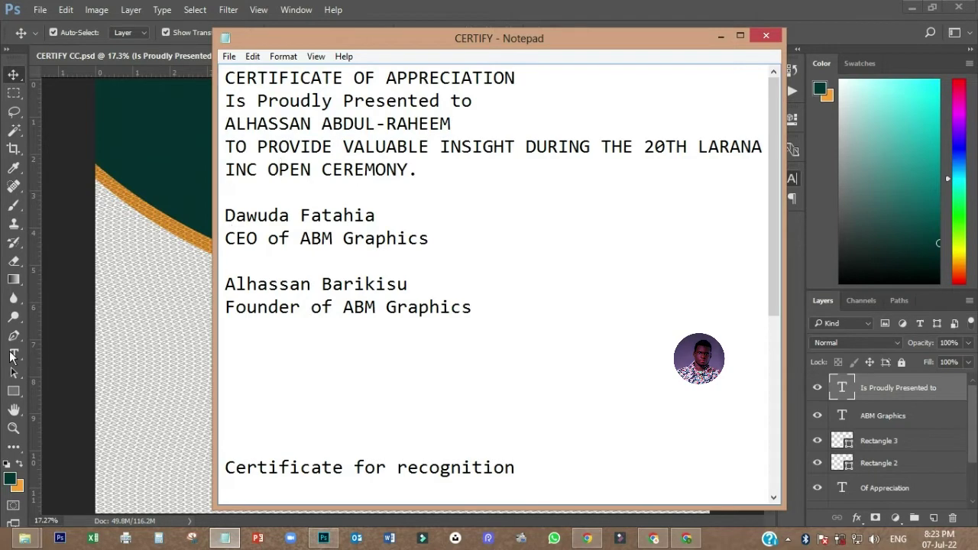
{"action": "left_click", "coordinate": [13, 357]}
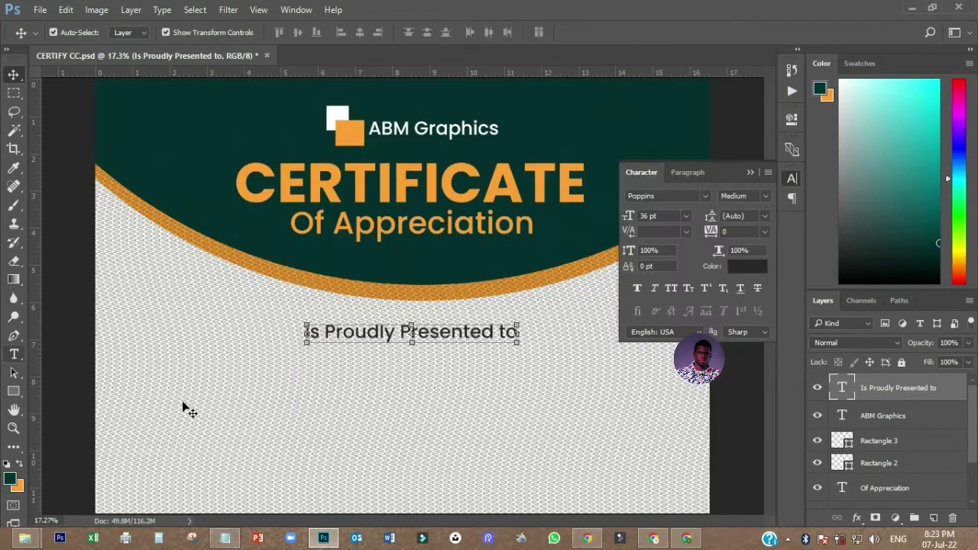
{"action": "left_click", "coordinate": [13, 354]}
{"action": "left_click", "coordinate": [297, 396]}
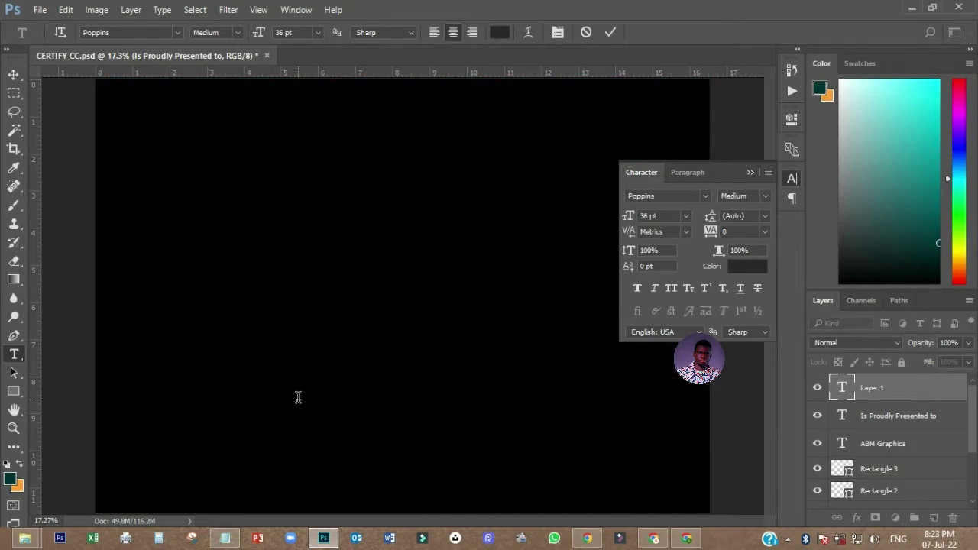
{"action": "key", "text": "ctrl+Return"}
{"action": "left_click", "coordinate": [13, 74]}
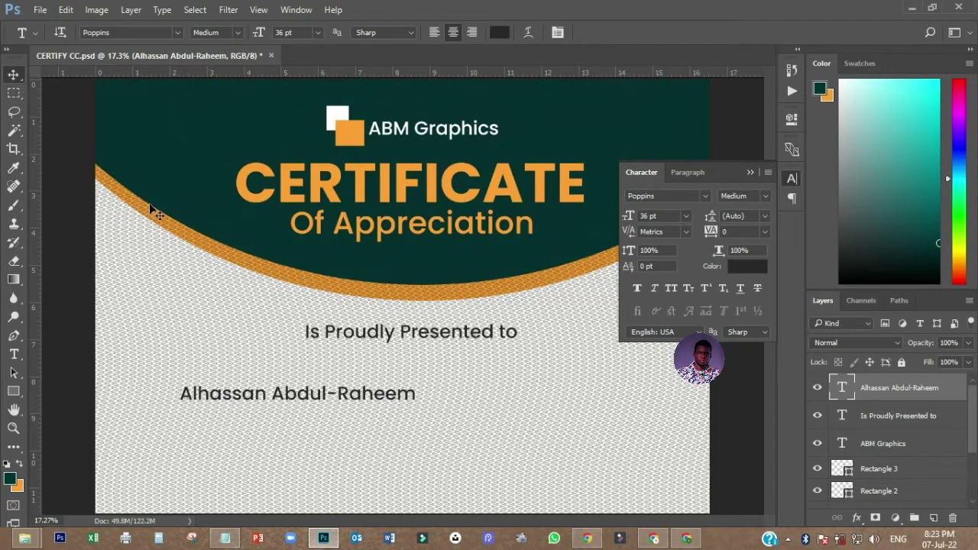
{"action": "left_click_drag", "start_coordinate": [408, 391], "coordinate": [478, 386]}
Step: Set the name to 72 pt in the Billion Dreams script font
{"action": "left_click", "coordinate": [679, 216]}
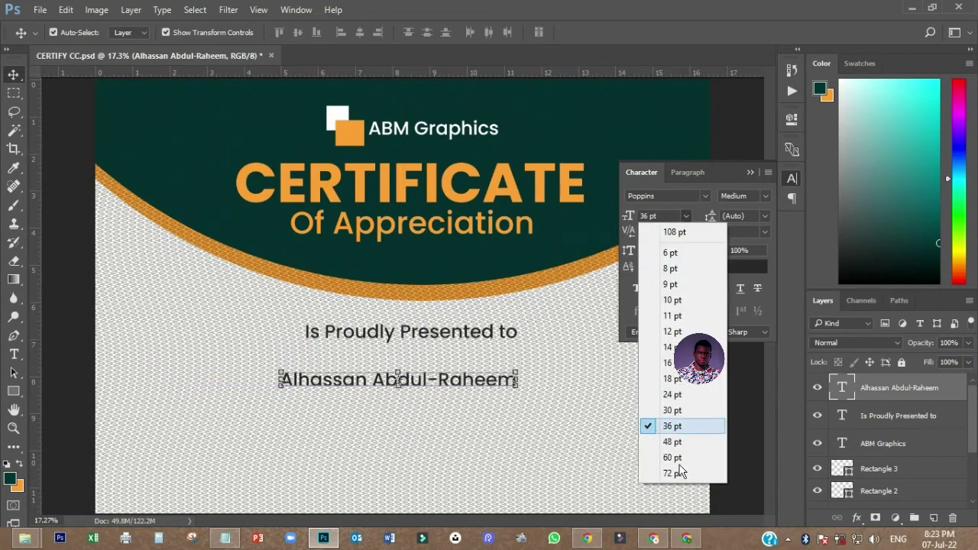
{"action": "left_click", "coordinate": [677, 473]}
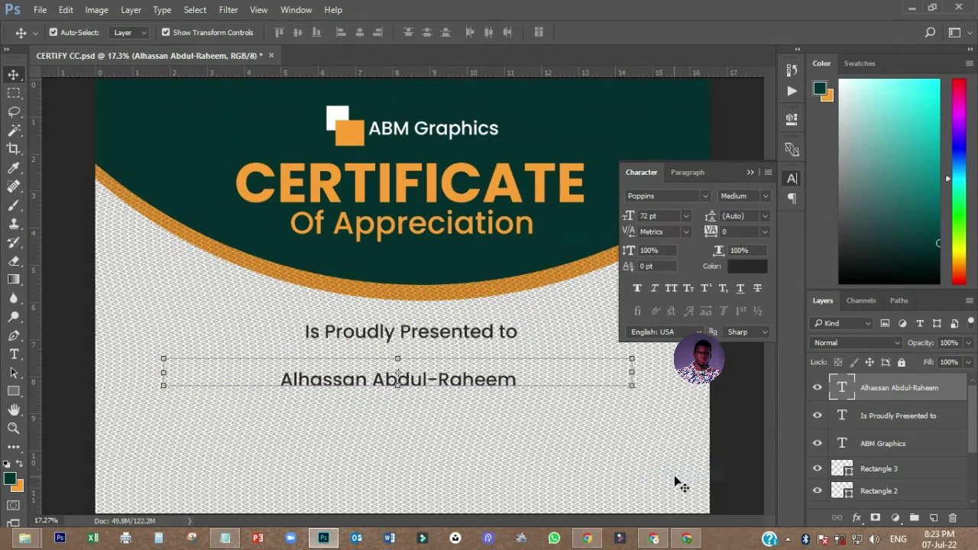
{"action": "left_click", "coordinate": [706, 199]}
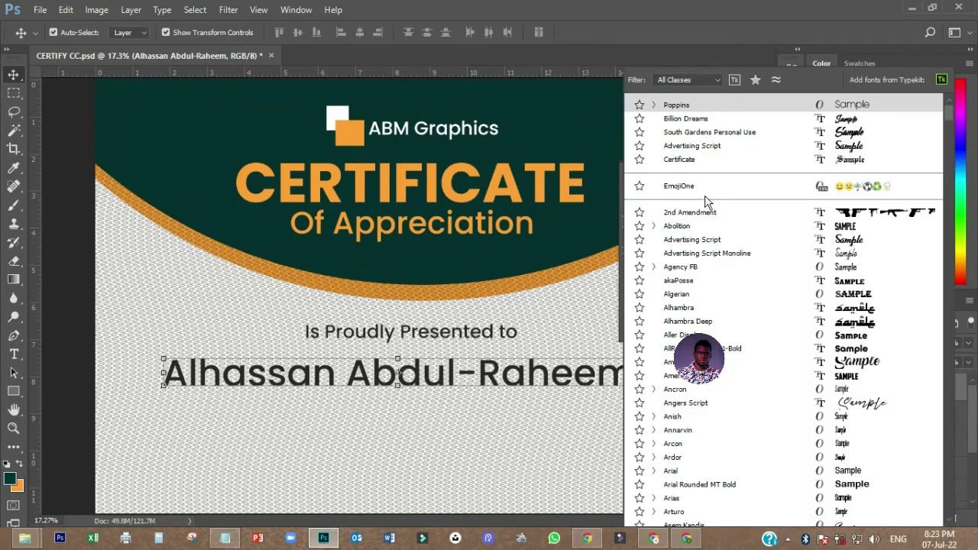
{"action": "left_click", "coordinate": [703, 122]}
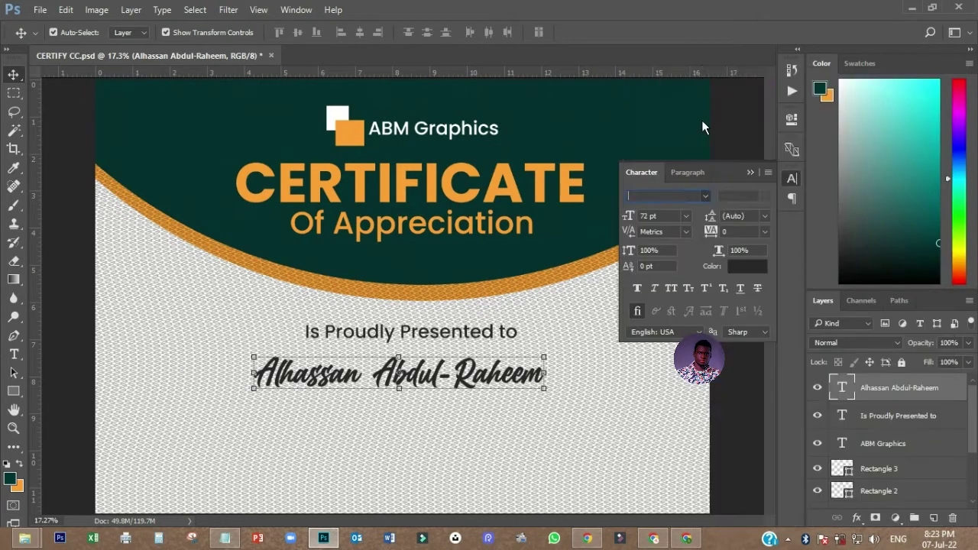
{"action": "left_click_drag", "start_coordinate": [512, 386], "coordinate": [527, 380]}
Step: Colour the name dark teal #003333 and centre it horizontally on the certificate
{"action": "left_click", "coordinate": [745, 266]}
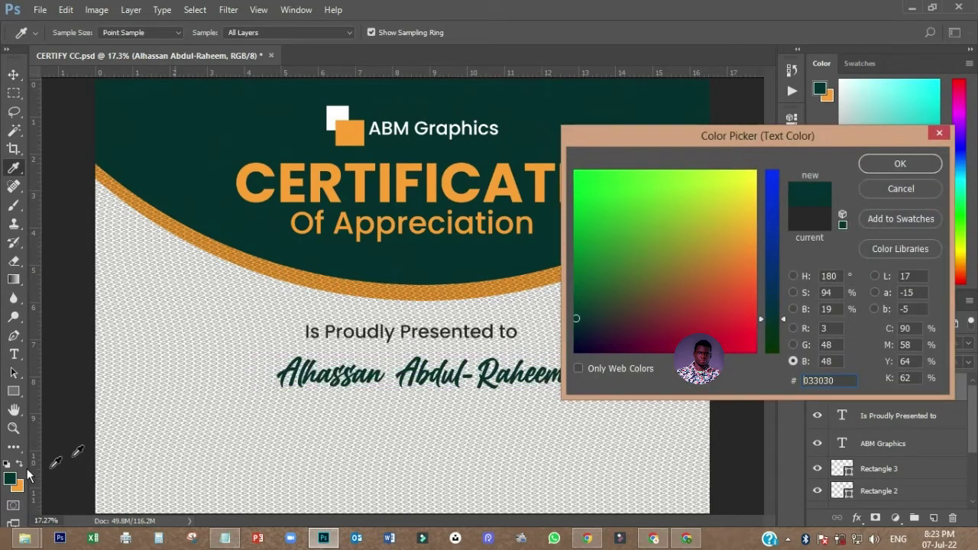
{"action": "left_click", "coordinate": [575, 316]}
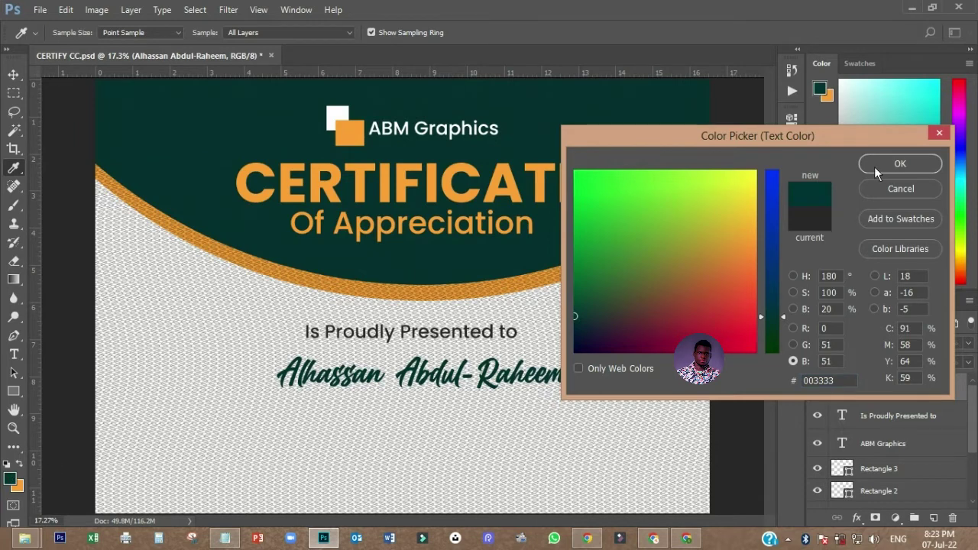
{"action": "left_click", "coordinate": [874, 166]}
{"action": "left_click", "coordinate": [795, 179]}
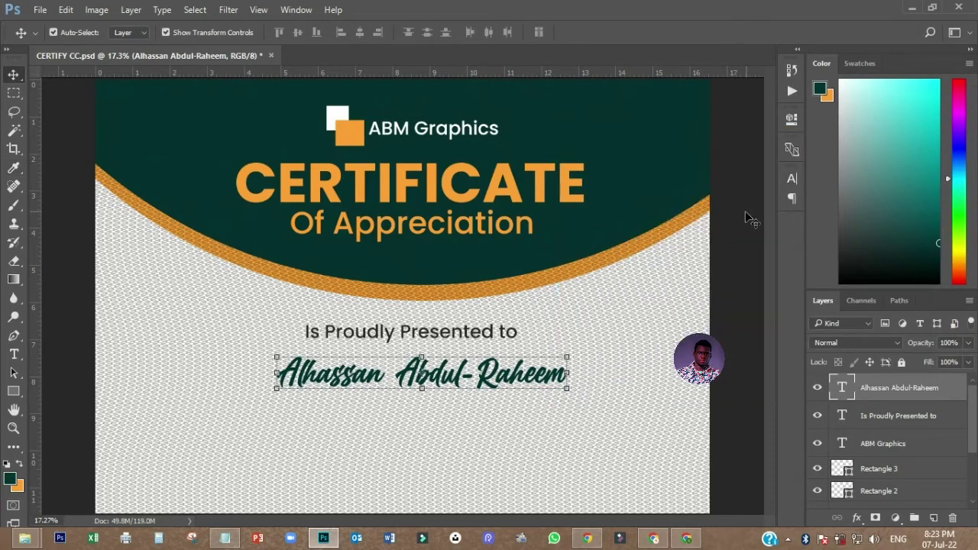
{"action": "left_click", "coordinate": [744, 219]}
{"action": "left_click_drag", "start_coordinate": [533, 379], "coordinate": [522, 377]}
Step: Draw a thin rectangle underline beneath the recipient's name and fill it black #000000
{"action": "left_click", "coordinate": [76, 327]}
{"action": "left_click", "coordinate": [14, 391]}
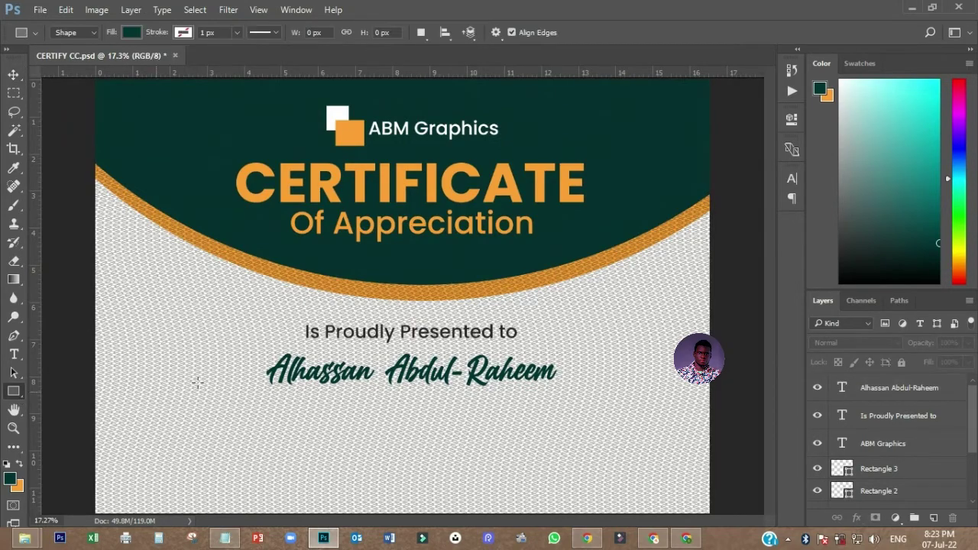
{"action": "left_click_drag", "start_coordinate": [172, 391], "coordinate": [632, 391]}
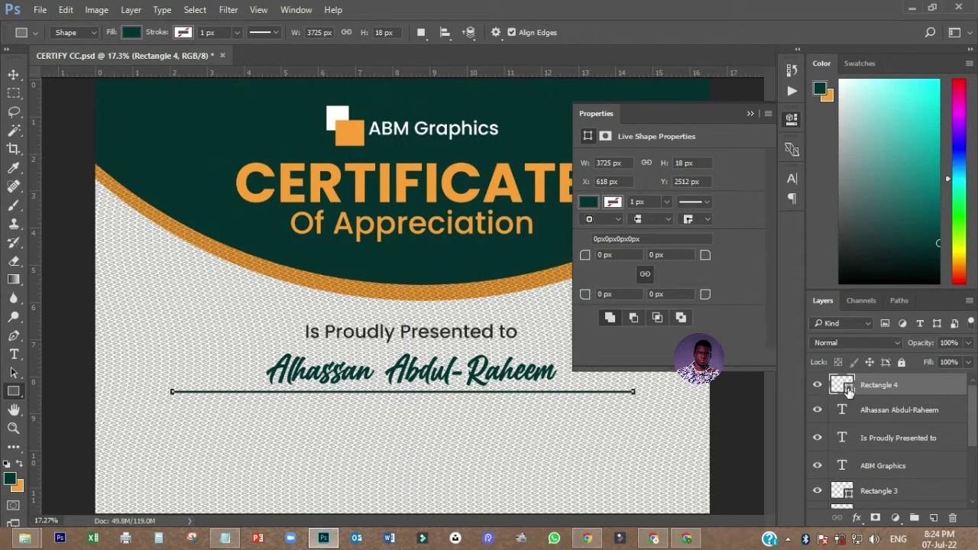
{"action": "double_click", "coordinate": [843, 385]}
{"action": "left_click_drag", "start_coordinate": [574, 306], "coordinate": [575, 352]}
{"action": "left_click_drag", "start_coordinate": [780, 344], "coordinate": [773, 357]}
{"action": "left_click", "coordinate": [878, 164]}
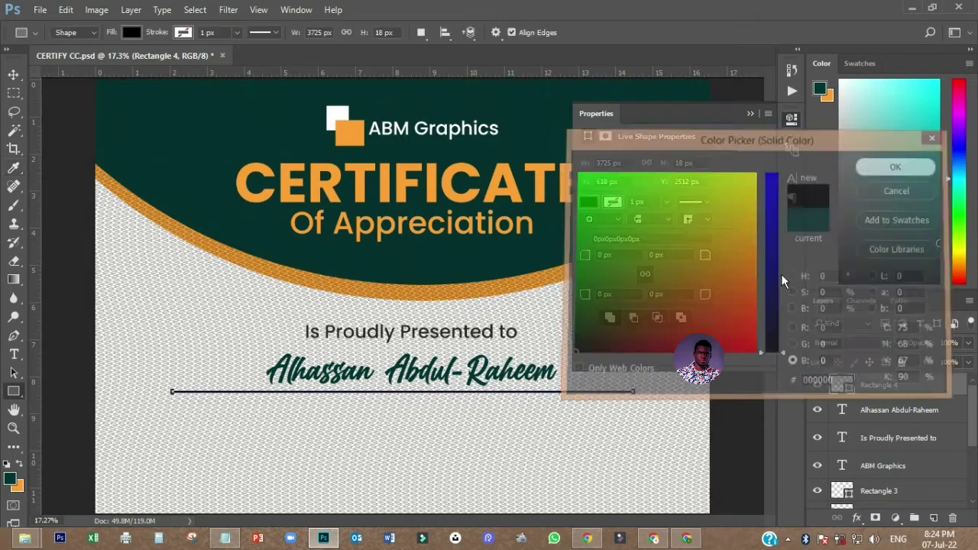
{"action": "key", "text": "v"}
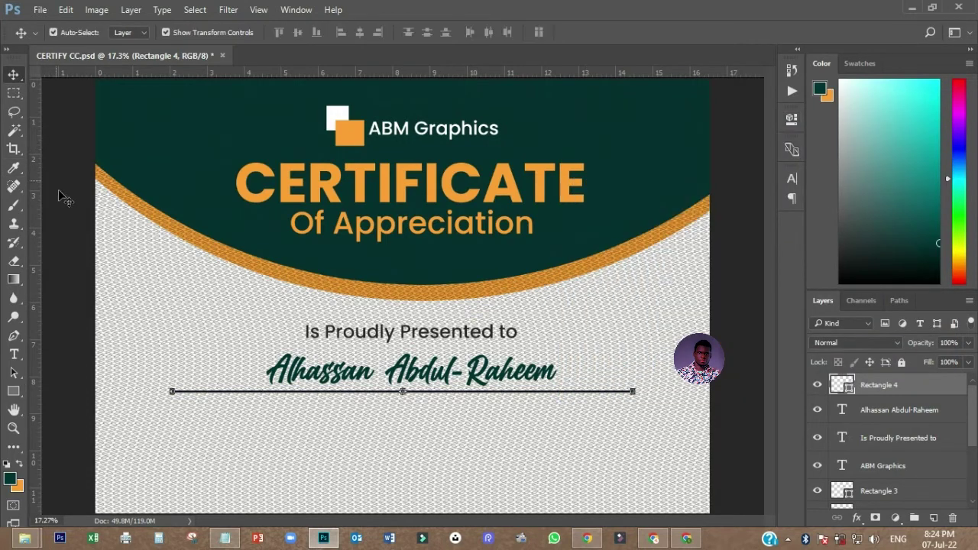
{"action": "left_click", "coordinate": [65, 198]}
{"action": "scroll", "coordinate": [451, 404], "scroll_direction": "down", "scroll_amount": 1}
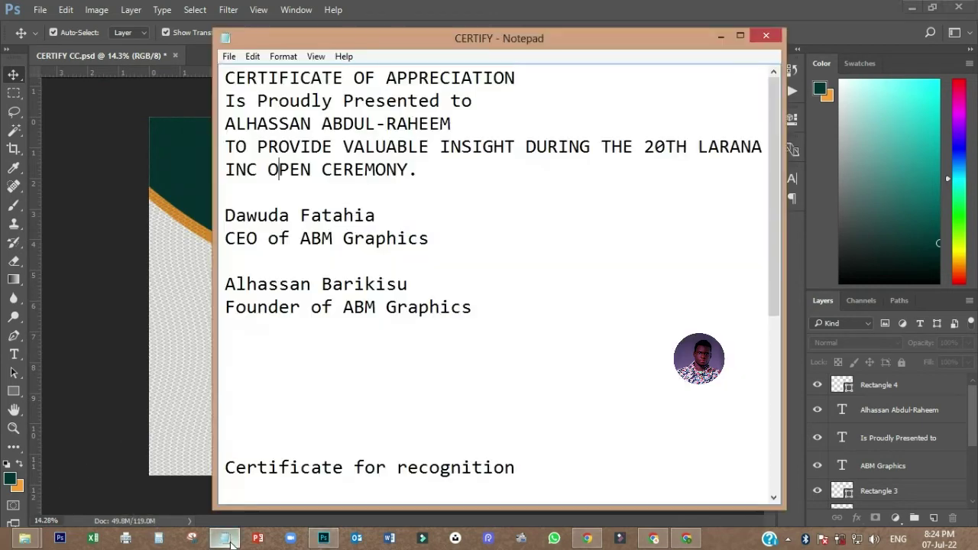
Step: Copy the 'TO PROVIDE VALUABLE INSIGHT…' sentence from Notepad and paste it below the underline
{"action": "left_click", "coordinate": [225, 538]}
{"action": "left_click_drag", "start_coordinate": [223, 146], "coordinate": [421, 180]}
{"action": "right_click", "coordinate": [394, 169]}
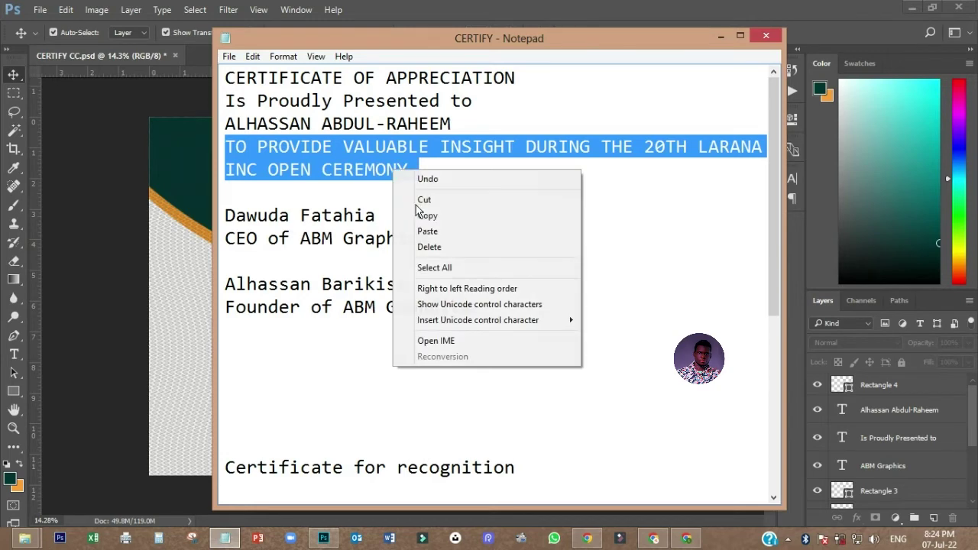
{"action": "left_click", "coordinate": [419, 216]}
{"action": "left_click", "coordinate": [90, 231]}
{"action": "left_click", "coordinate": [21, 353]}
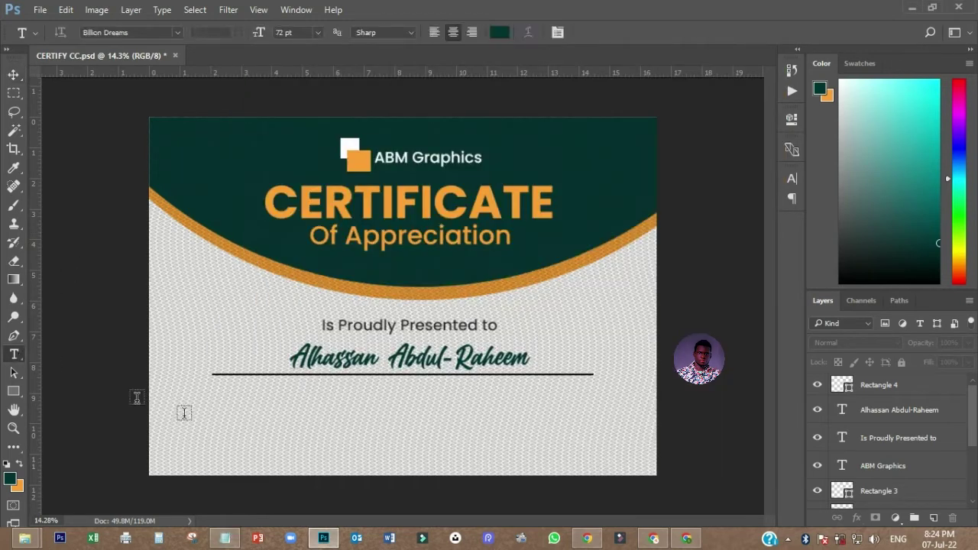
{"action": "left_click", "coordinate": [242, 414]}
{"action": "right_click", "coordinate": [243, 415]}
{"action": "left_click", "coordinate": [278, 157]}
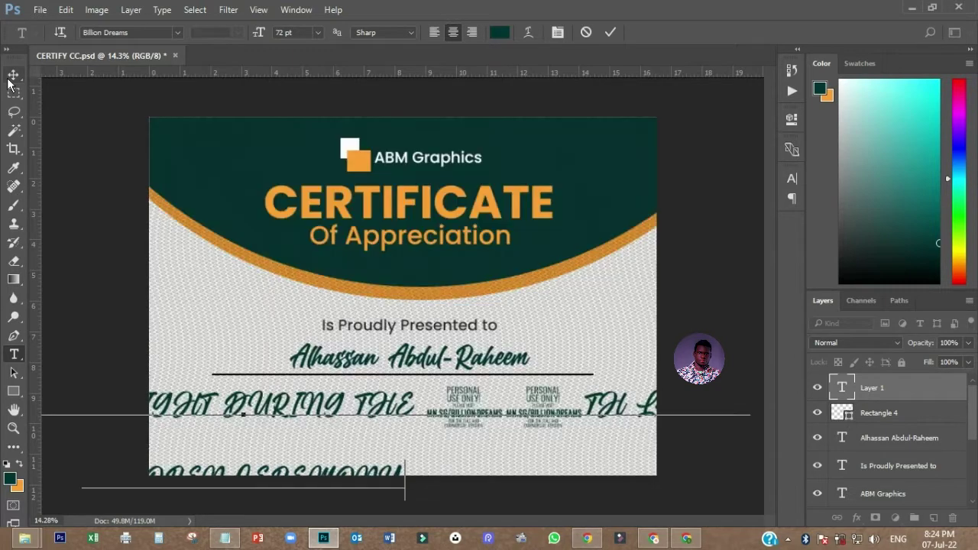
{"action": "left_click", "coordinate": [13, 74]}
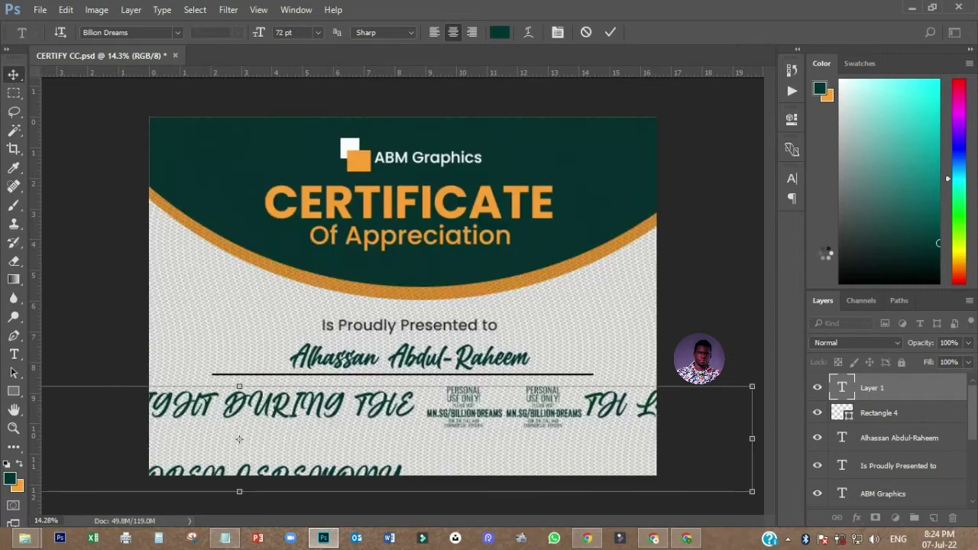
Step: Set the sentence in Poppins 30 pt, centre it, and join its two lines into one
{"action": "left_click", "coordinate": [791, 178]}
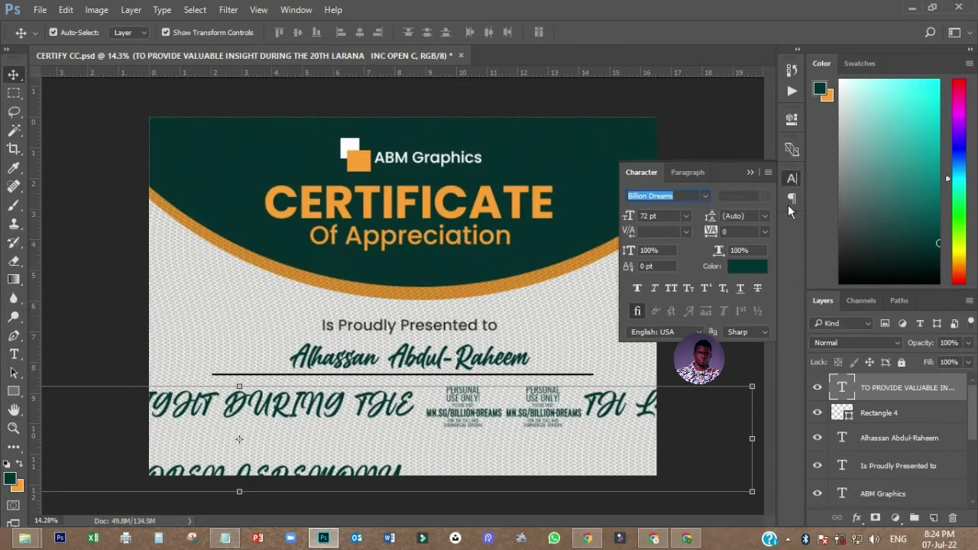
{"action": "left_click", "coordinate": [705, 197]}
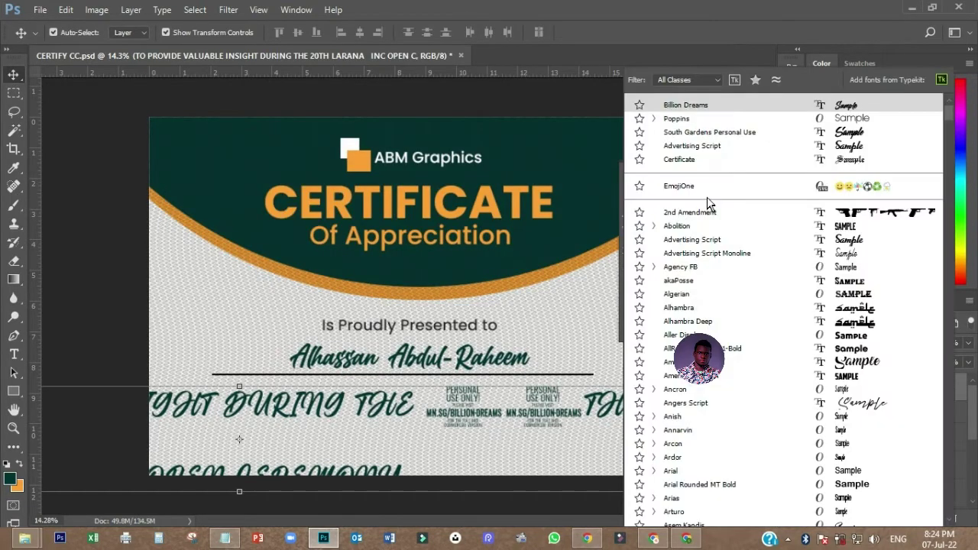
{"action": "left_click", "coordinate": [679, 118]}
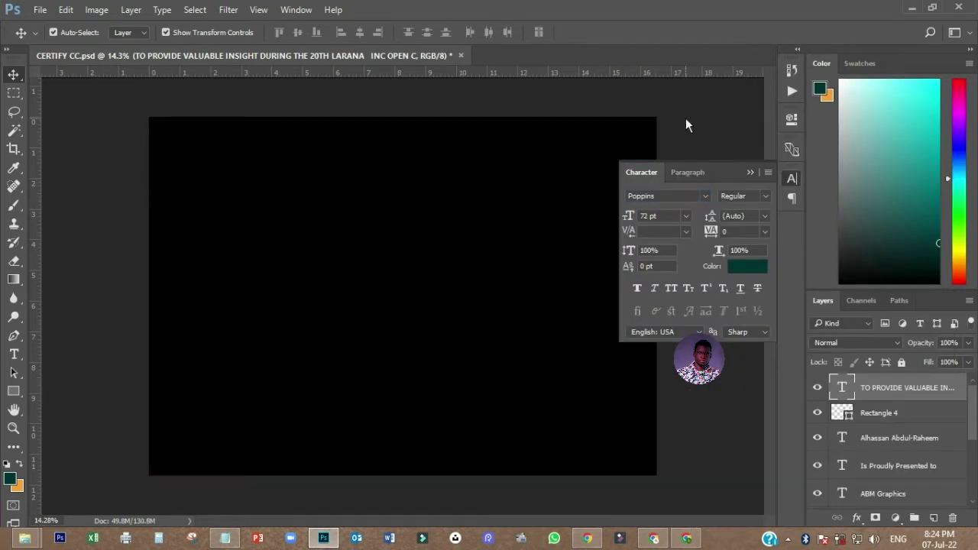
{"action": "left_click", "coordinate": [685, 216]}
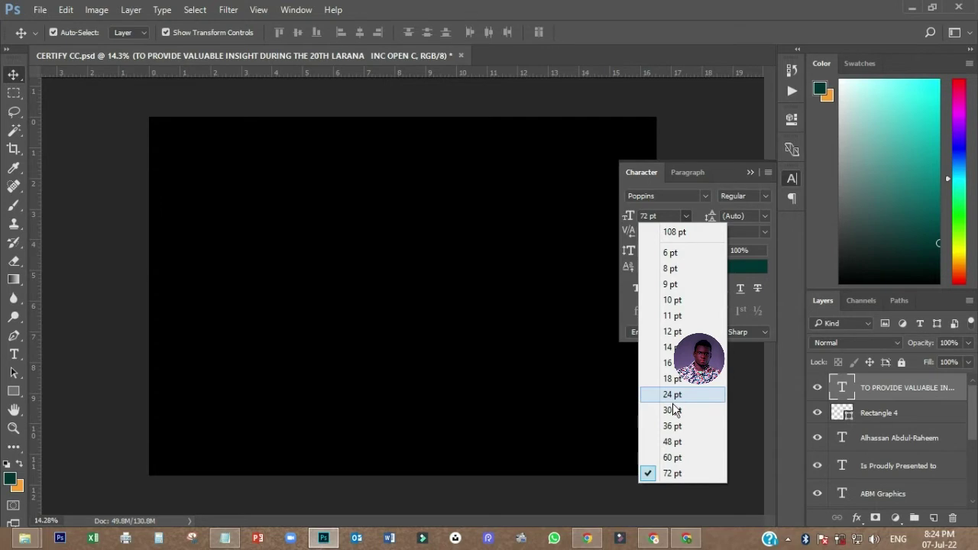
{"action": "left_click", "coordinate": [672, 410]}
{"action": "left_click_drag", "start_coordinate": [280, 416], "coordinate": [441, 406]}
{"action": "left_click", "coordinate": [13, 355]}
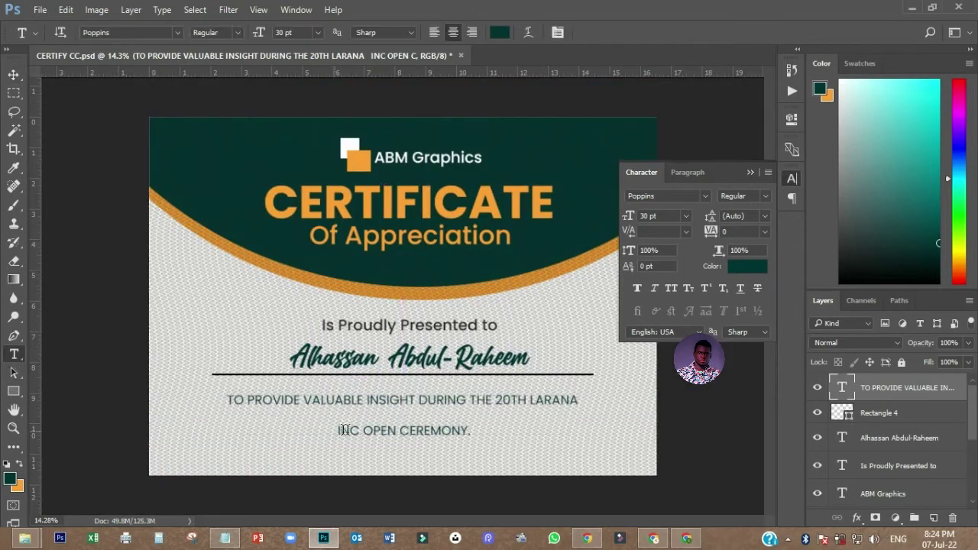
{"action": "left_click", "coordinate": [338, 431]}
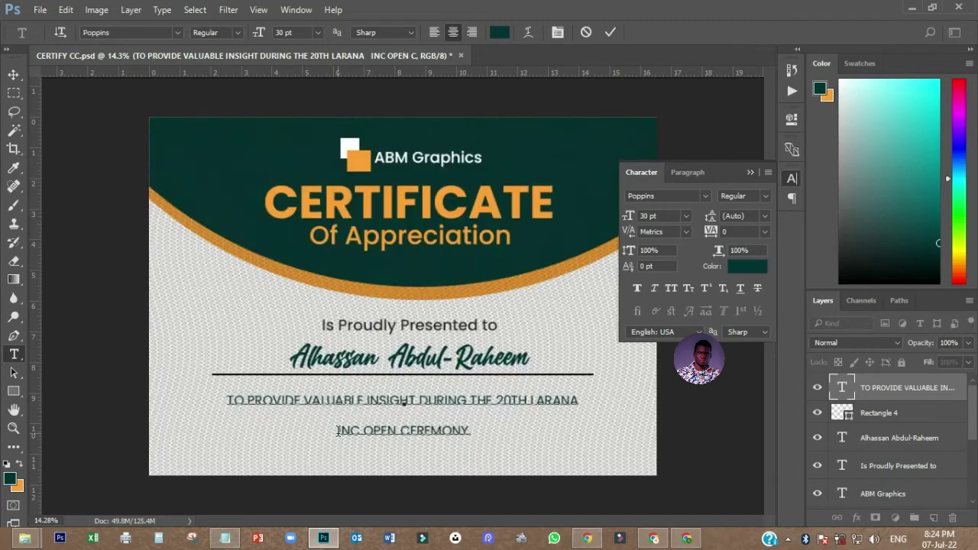
{"action": "key", "text": "BackSpace"}
{"action": "key", "text": "BackSpace"}
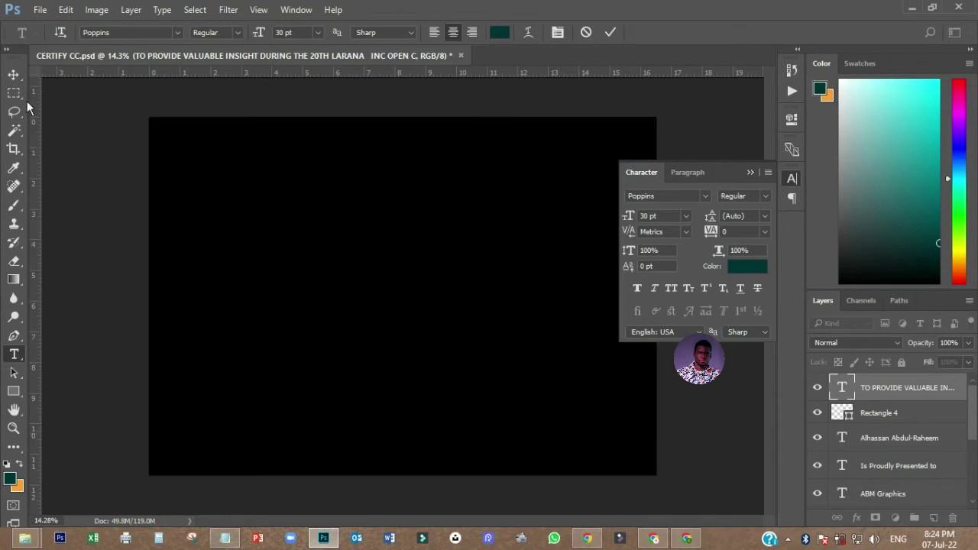
{"action": "left_click", "coordinate": [13, 74]}
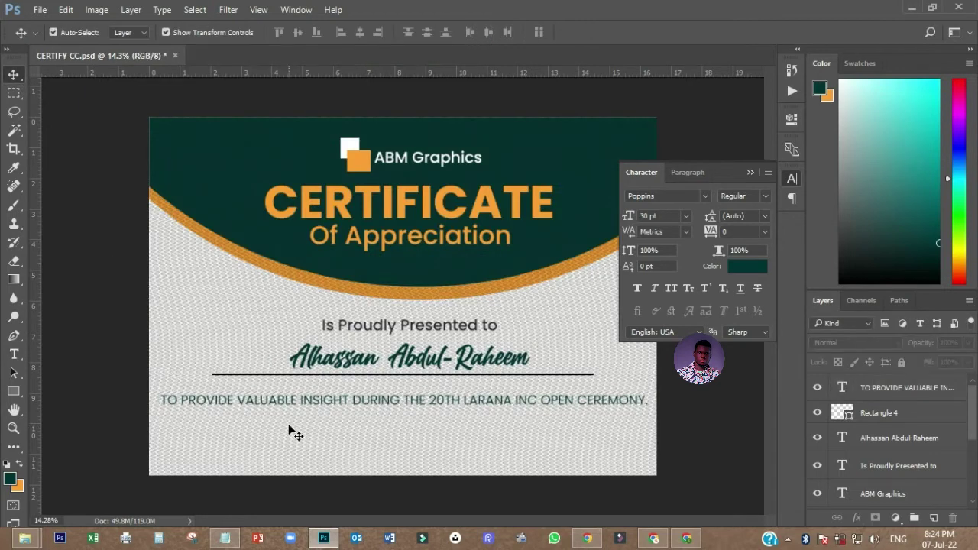
Step: Reduce the sentence to 24 pt Poppins SemiBold and move it up closer to the underline
{"action": "scroll", "coordinate": [294, 431], "scroll_direction": "up", "scroll_amount": 1}
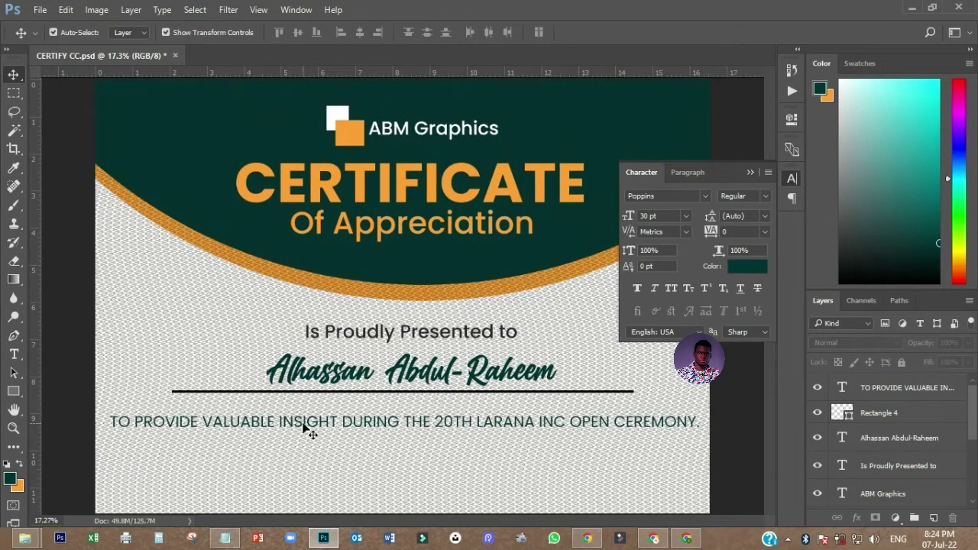
{"action": "left_click", "coordinate": [304, 425]}
{"action": "left_click", "coordinate": [687, 216]}
{"action": "left_click", "coordinate": [668, 394]}
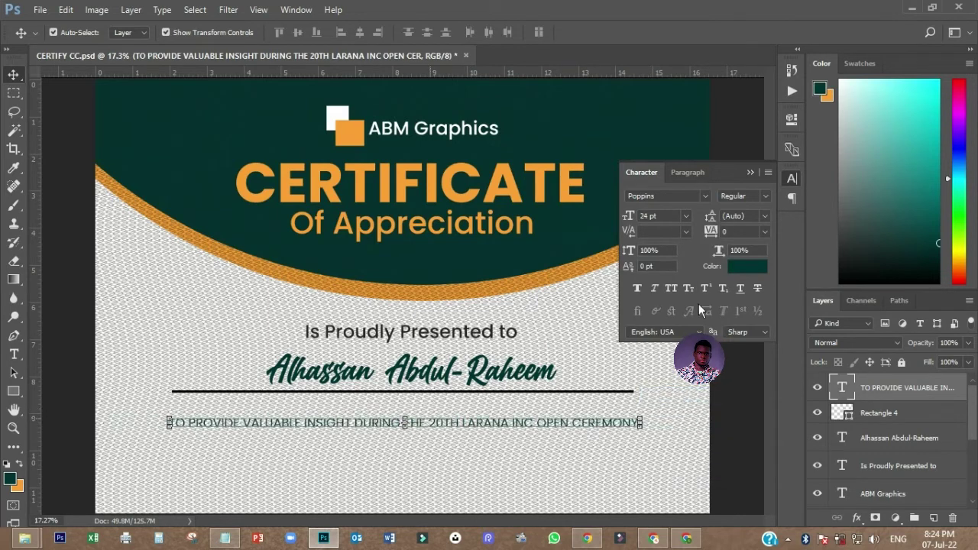
{"action": "left_click", "coordinate": [760, 197]}
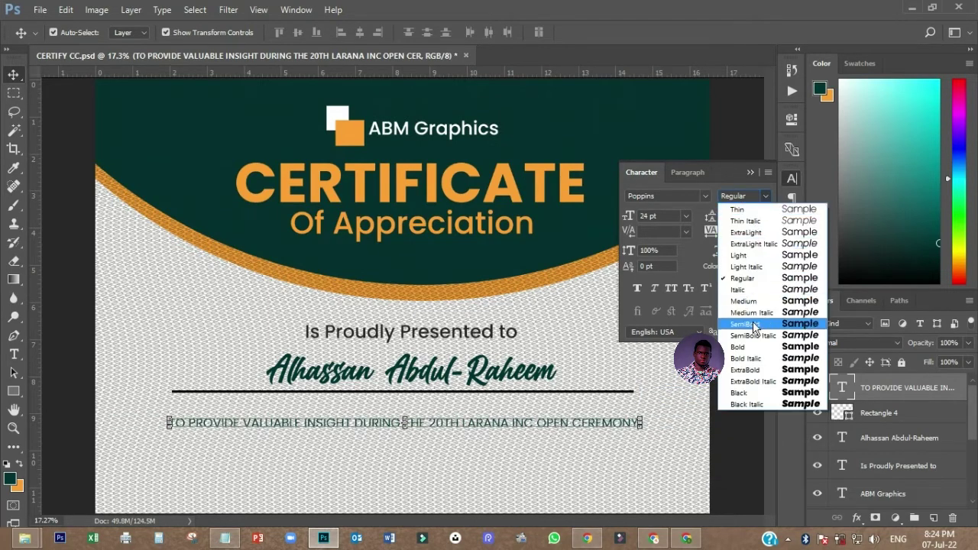
{"action": "left_click", "coordinate": [753, 323]}
{"action": "left_click", "coordinate": [92, 375]}
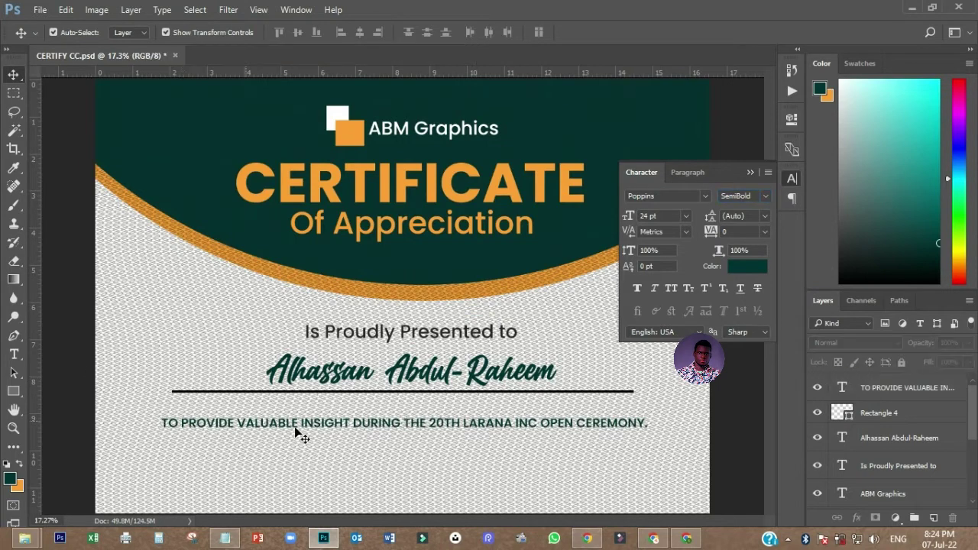
{"action": "left_click_drag", "start_coordinate": [376, 426], "coordinate": [382, 411]}
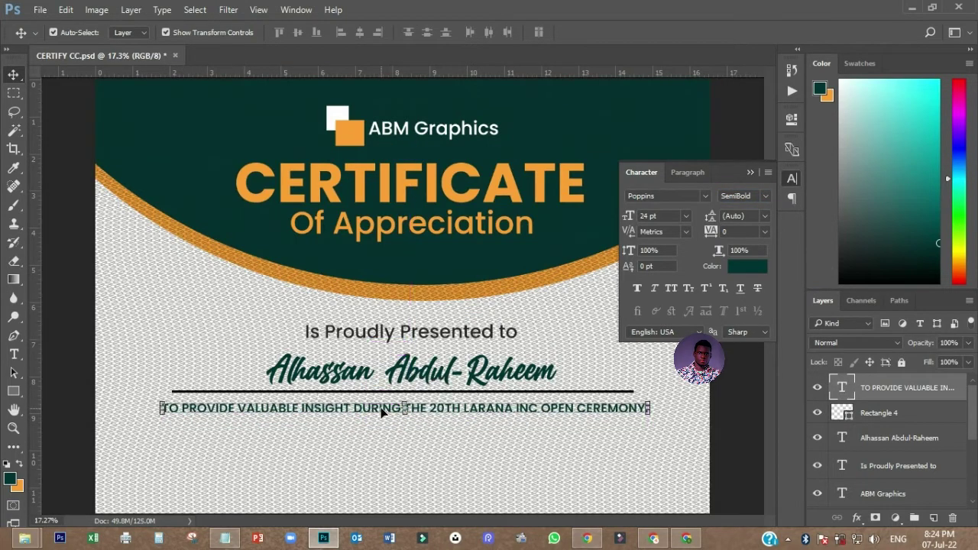
{"action": "left_click", "coordinate": [76, 288]}
{"action": "left_click", "coordinate": [40, 9]}
{"action": "left_click", "coordinate": [39, 10]}
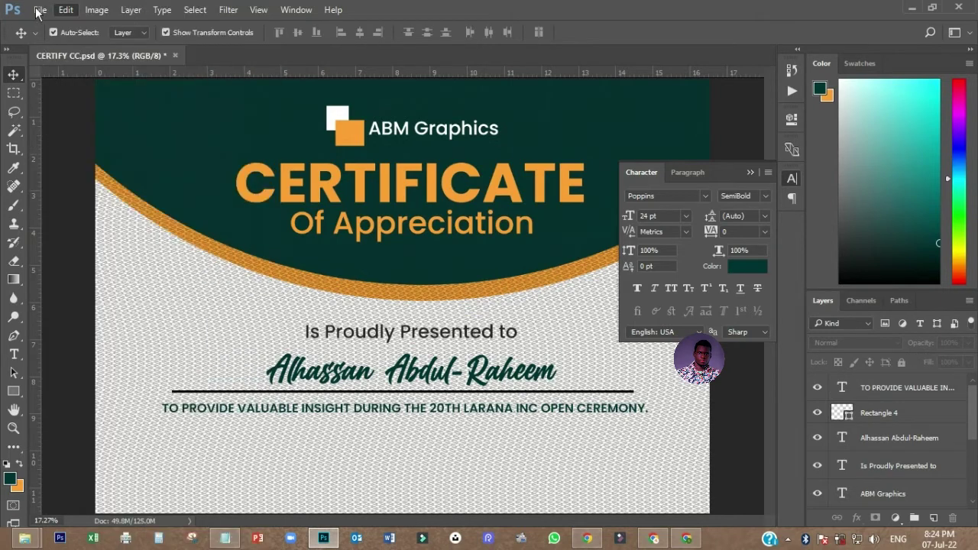
Step: Save the certificate and copy the first signatory's name and 'CEO of ABM Graphics' lines from Notepad
{"action": "left_click", "coordinate": [40, 9]}
{"action": "left_click", "coordinate": [48, 154]}
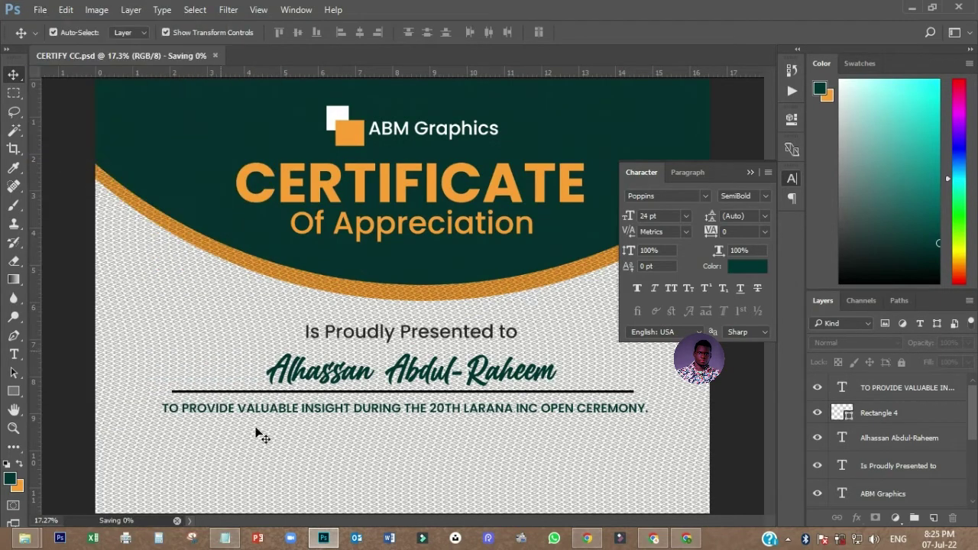
{"action": "left_click", "coordinate": [230, 538]}
{"action": "left_click", "coordinate": [299, 372]}
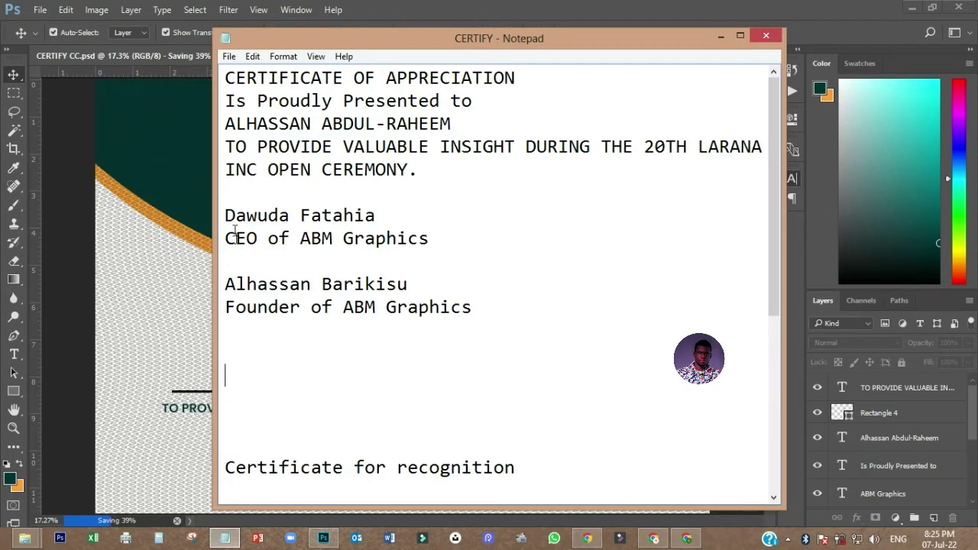
{"action": "left_click_drag", "start_coordinate": [225, 216], "coordinate": [428, 239]}
{"action": "right_click", "coordinate": [397, 236]}
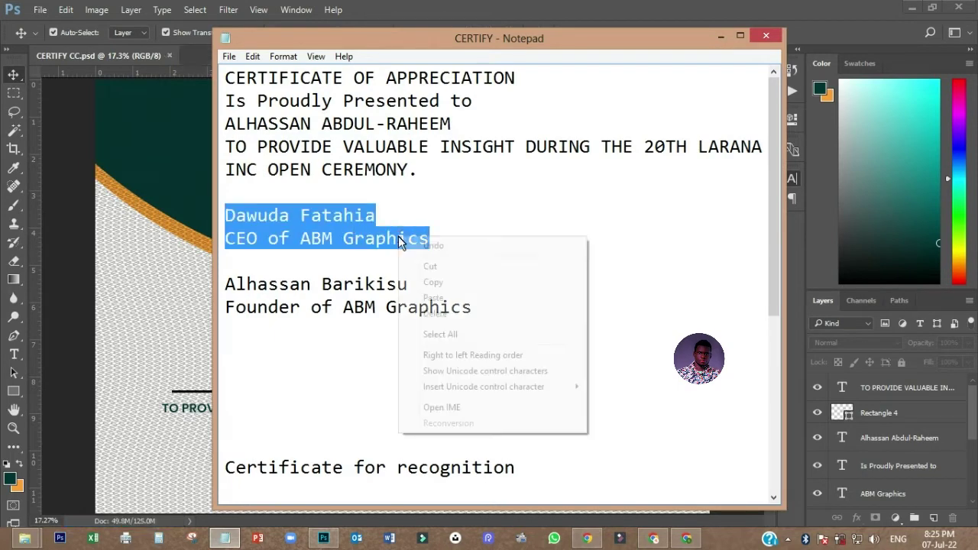
{"action": "left_click", "coordinate": [430, 282]}
Step: Paste the signatory lines as a new text block at the certificate's lower left
{"action": "left_click", "coordinate": [15, 355]}
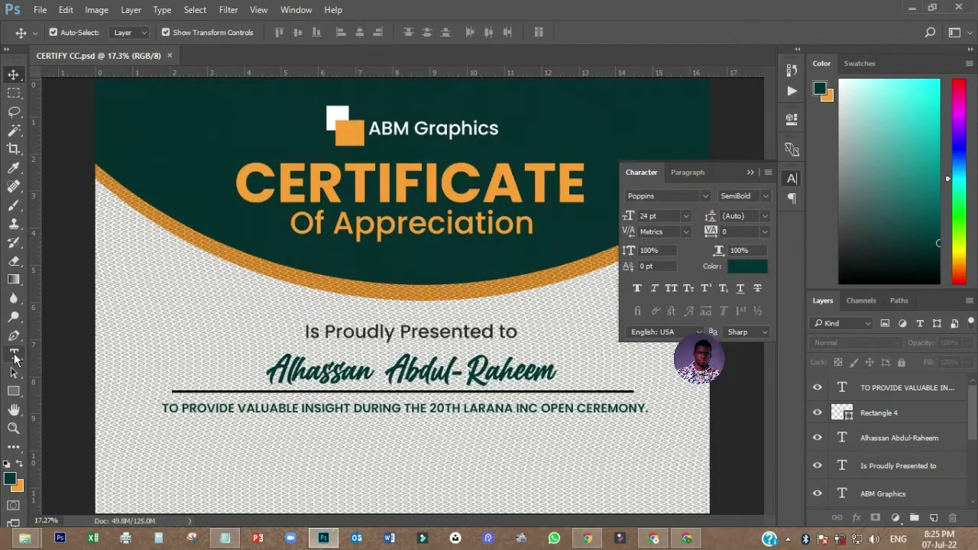
{"action": "left_click", "coordinate": [164, 461]}
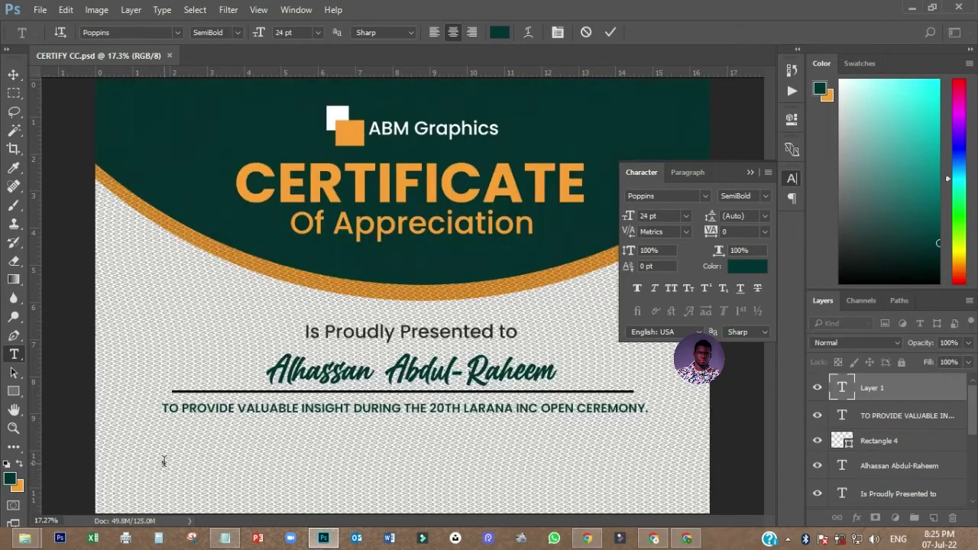
{"action": "key", "text": "ctrl+v"}
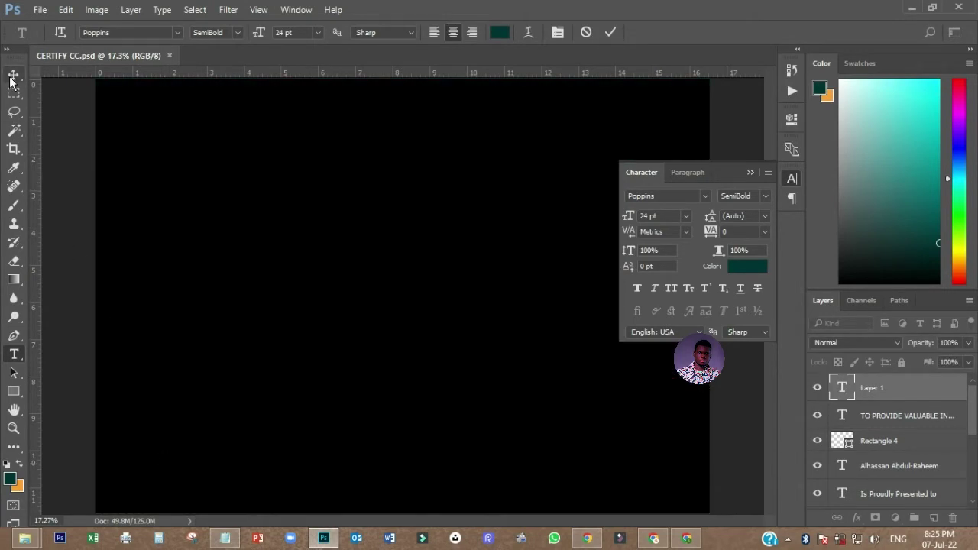
{"action": "left_click", "coordinate": [14, 74]}
{"action": "left_click_drag", "start_coordinate": [186, 386], "coordinate": [329, 456]}
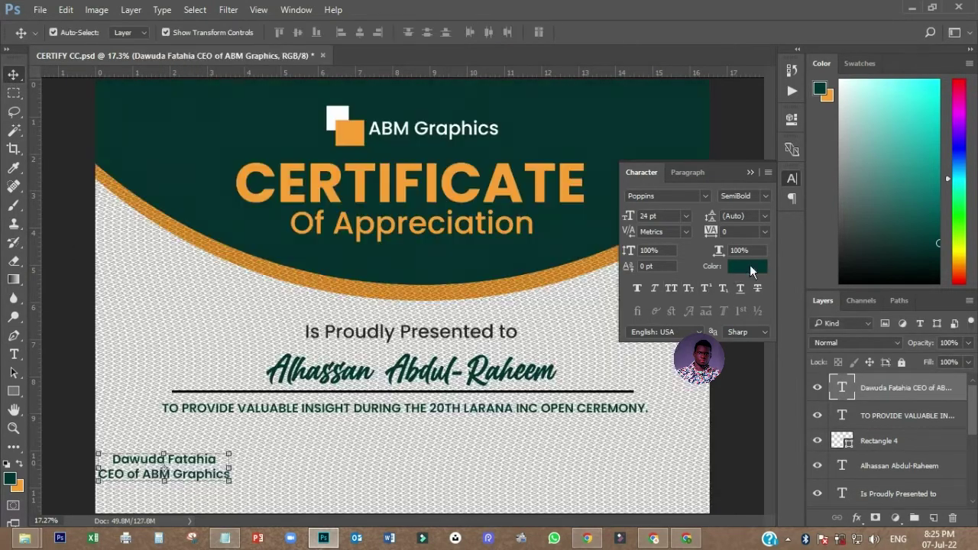
Step: Colour the signatory text black #000000 and shift it slightly right and down
{"action": "left_click", "coordinate": [747, 266]}
{"action": "left_click_drag", "start_coordinate": [574, 316], "coordinate": [574, 367]}
{"action": "left_click_drag", "start_coordinate": [771, 315], "coordinate": [771, 353]}
{"action": "left_click", "coordinate": [879, 167]}
{"action": "left_click_drag", "start_coordinate": [205, 470], "coordinate": [238, 474]}
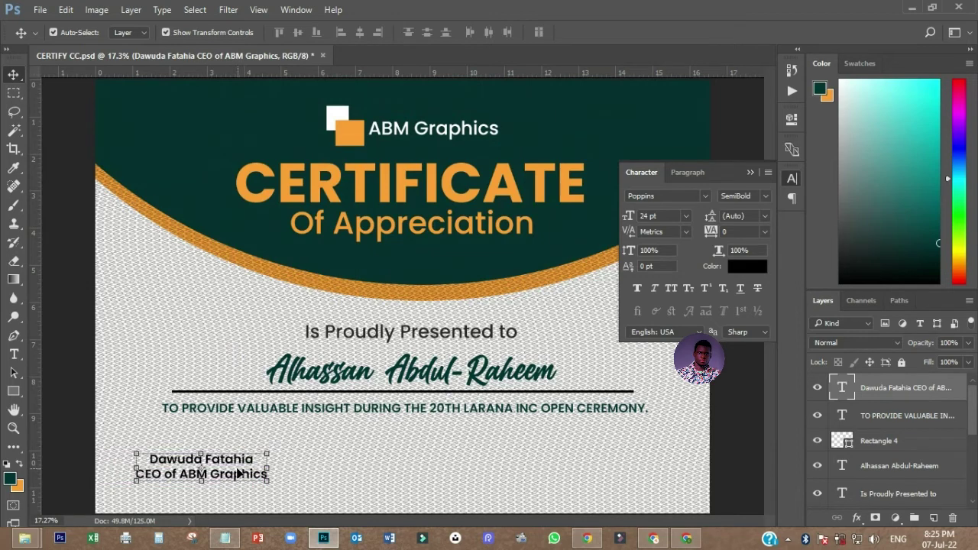
{"action": "left_click", "coordinate": [224, 538]}
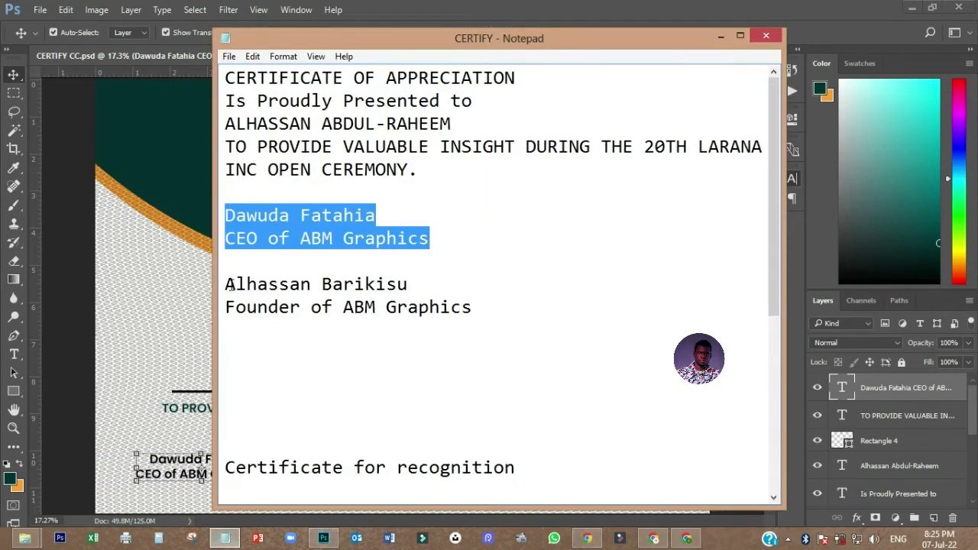
Step: Copy the second signatory's name and 'Founder of ABM Graphics' lines from Notepad
{"action": "left_click", "coordinate": [226, 284]}
{"action": "left_click_drag", "start_coordinate": [225, 284], "coordinate": [473, 313]}
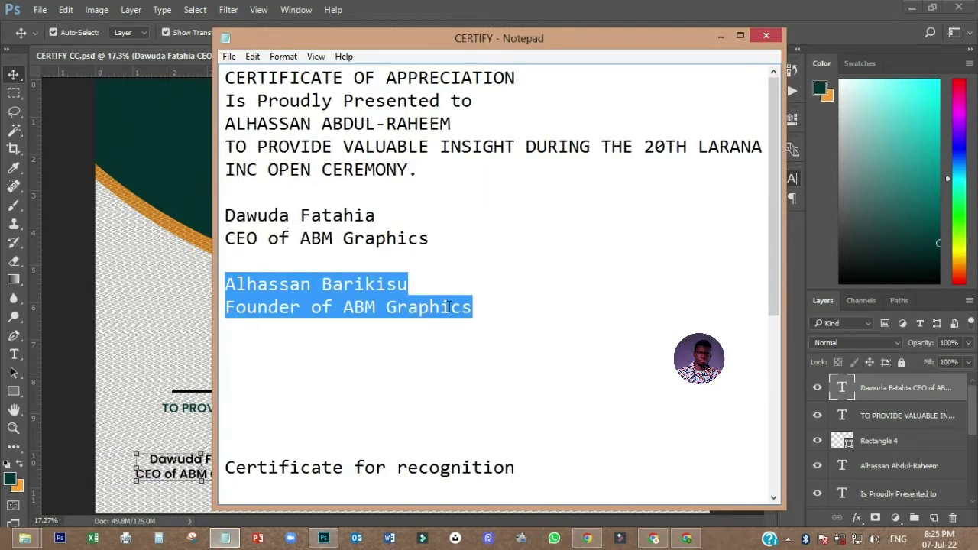
{"action": "right_click", "coordinate": [450, 307]}
{"action": "left_click", "coordinate": [485, 351]}
Step: Paste them as a new text block and move it to the certificate's lower right
{"action": "left_click", "coordinate": [34, 347]}
{"action": "left_click", "coordinate": [14, 353]}
{"action": "left_click", "coordinate": [413, 468]}
{"action": "right_click", "coordinate": [413, 470]}
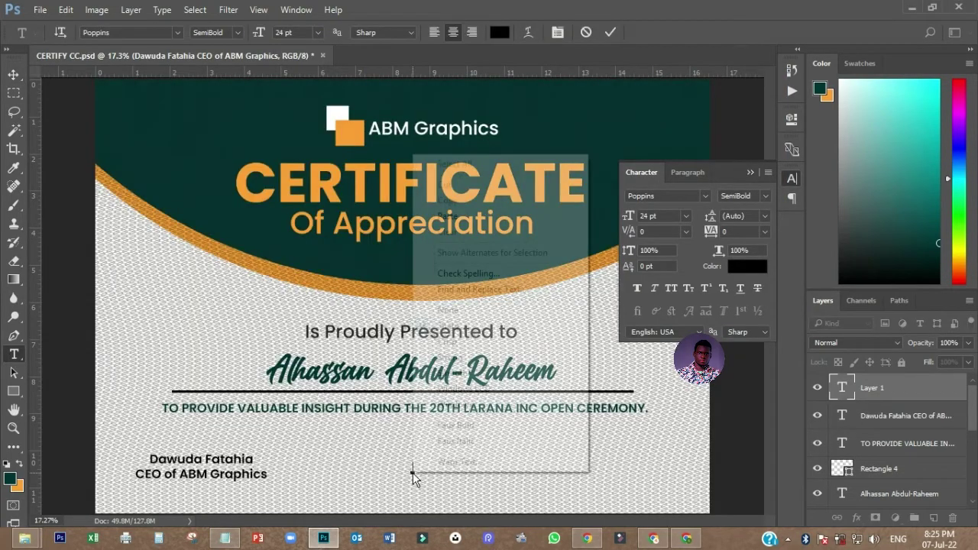
{"action": "left_click", "coordinate": [449, 217]}
{"action": "left_click", "coordinate": [13, 74]}
{"action": "left_click_drag", "start_coordinate": [440, 475], "coordinate": [608, 467]}
{"action": "left_click", "coordinate": [76, 351]}
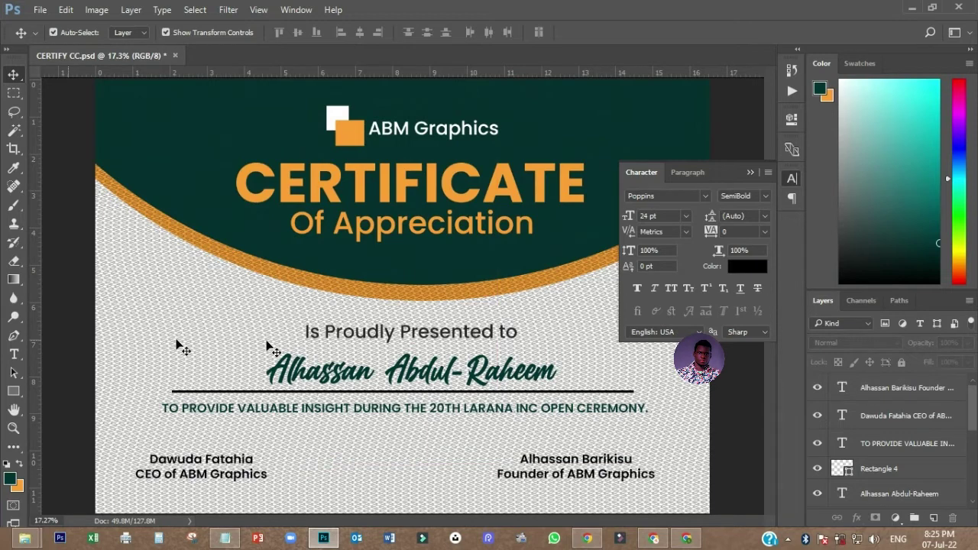
{"action": "scroll", "coordinate": [309, 347], "scroll_direction": "down", "scroll_amount": 1}
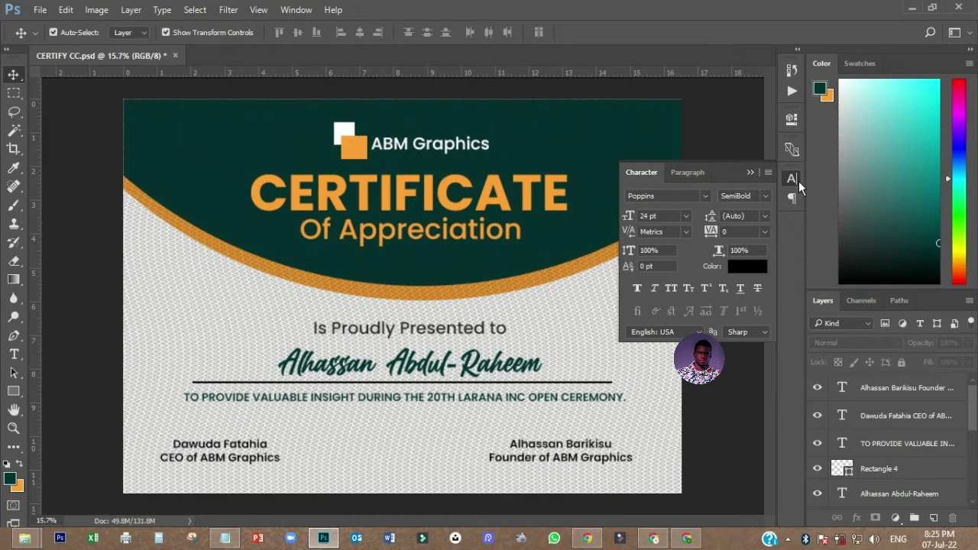
Step: Save the certificate document with Ctrl+S
{"action": "left_click", "coordinate": [797, 181]}
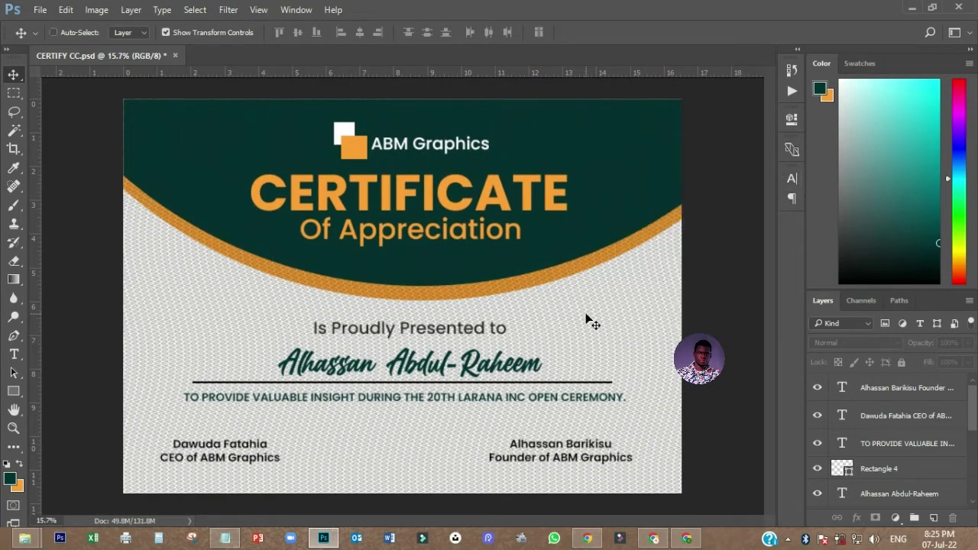
{"action": "key", "text": "ctrl+s"}
{"action": "scroll", "coordinate": [443, 332], "scroll_direction": "up", "scroll_amount": 1}
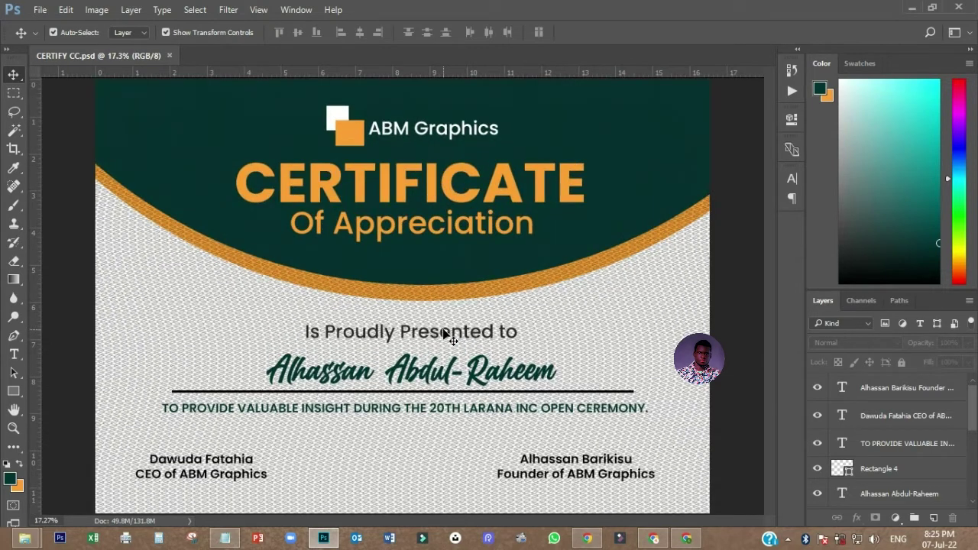
{"action": "scroll", "coordinate": [443, 333], "scroll_direction": "down", "scroll_amount": 1}
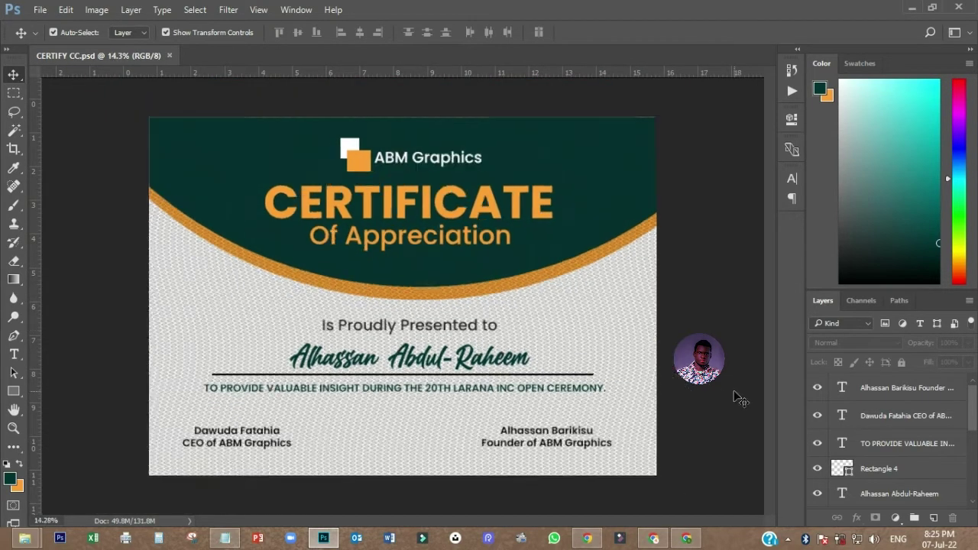
{"action": "scroll", "coordinate": [390, 400], "scroll_direction": "up", "scroll_amount": 1}
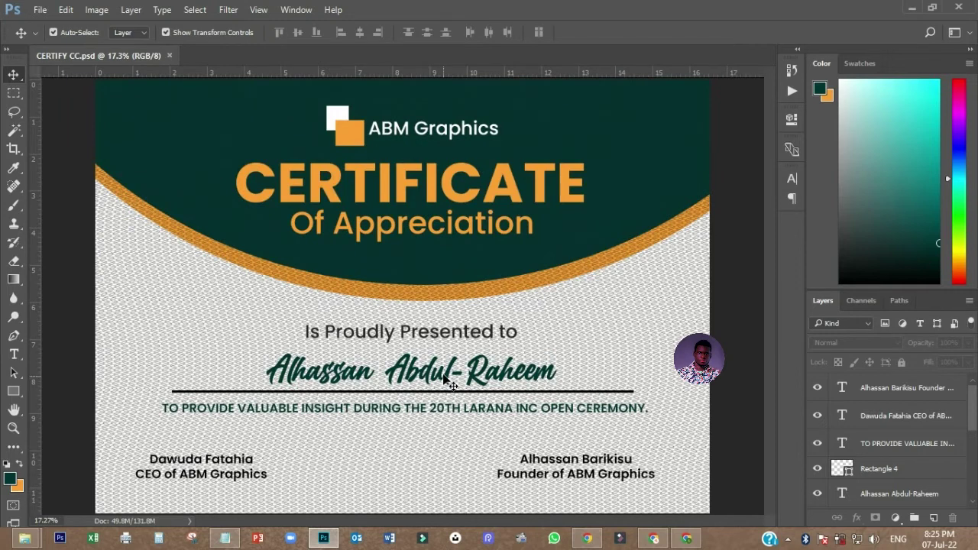
Step: Enlarge the recipient's Billion Dreams name from 72 pt to 90 pt
{"action": "left_click", "coordinate": [443, 376]}
{"action": "left_click", "coordinate": [791, 178]}
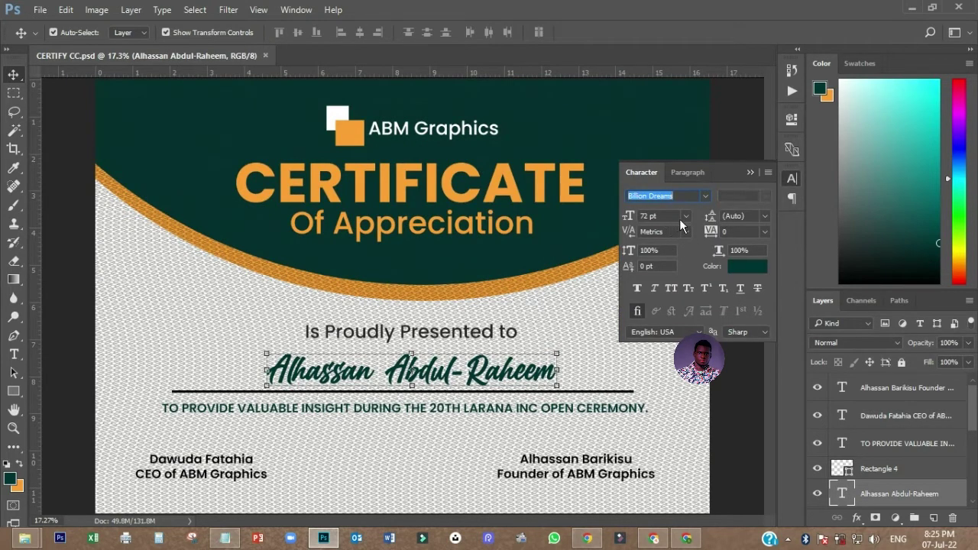
{"action": "left_click", "coordinate": [648, 216]}
{"action": "type", "text": "90"}
{"action": "key", "text": "Return"}
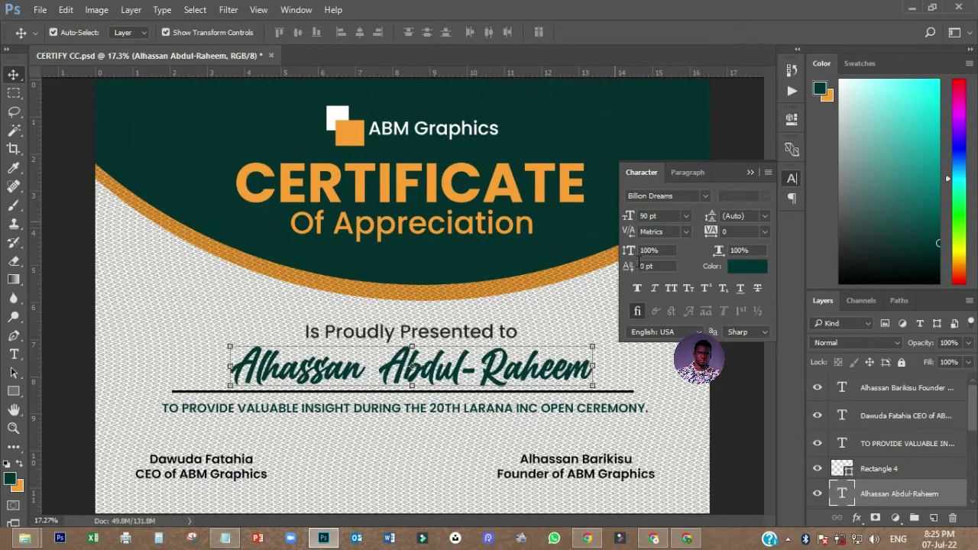
{"action": "left_click", "coordinate": [732, 393]}
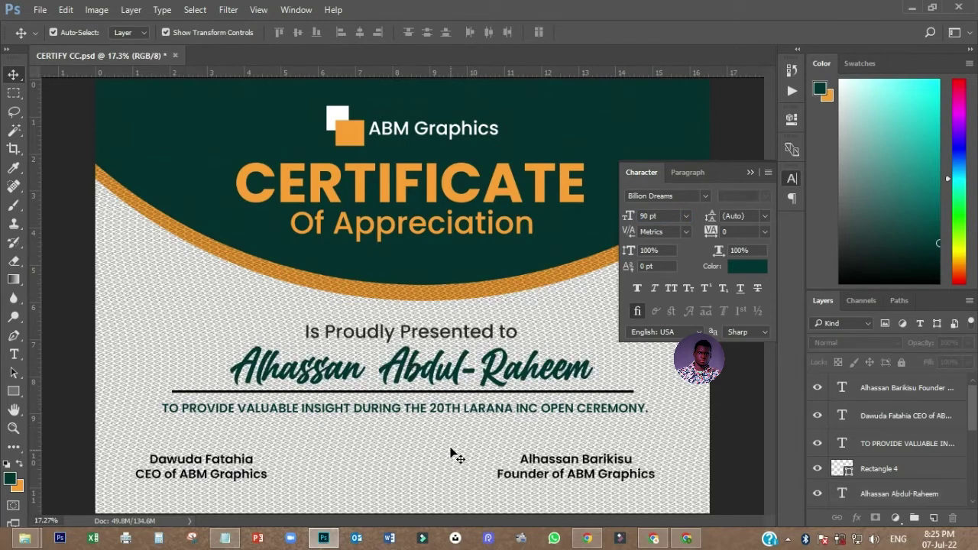
{"action": "scroll", "coordinate": [109, 452], "scroll_direction": "up", "scroll_amount": 4}
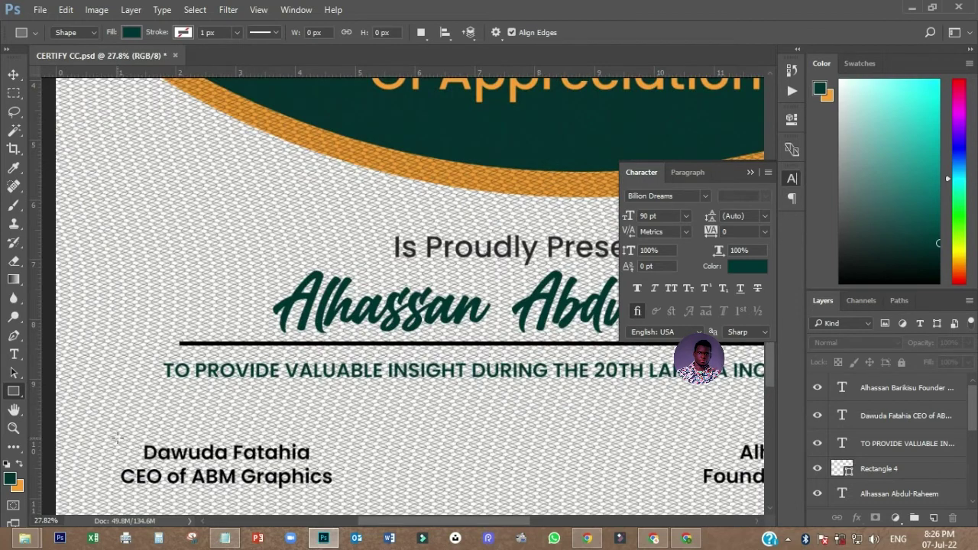
Step: Draw a thin rectangle above the first signatory's name and fill it black #000000
{"action": "left_click_drag", "start_coordinate": [117, 437], "coordinate": [333, 439]}
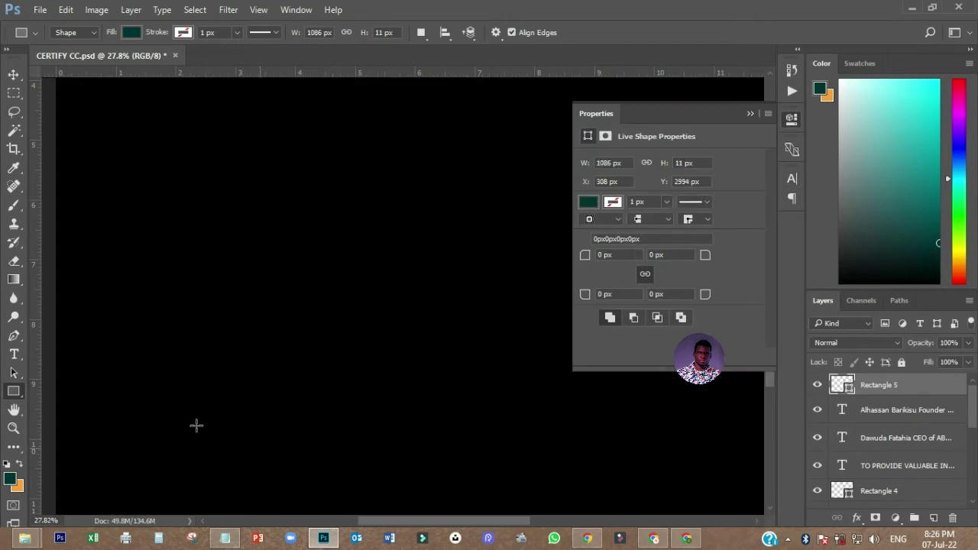
{"action": "key", "text": "v"}
{"action": "scroll", "coordinate": [235, 403], "scroll_direction": "down", "scroll_amount": 2}
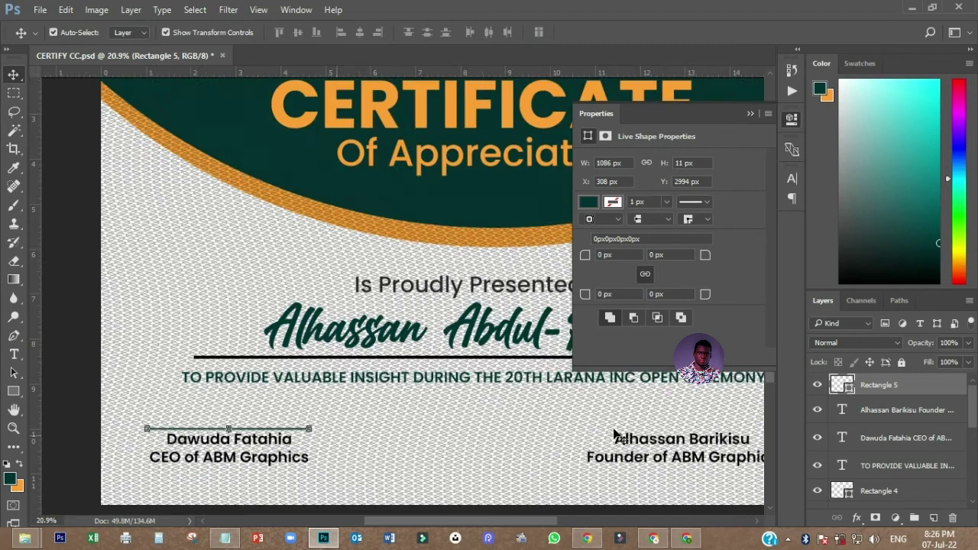
{"action": "double_click", "coordinate": [848, 388]}
{"action": "left_click_drag", "start_coordinate": [593, 347], "coordinate": [559, 397]}
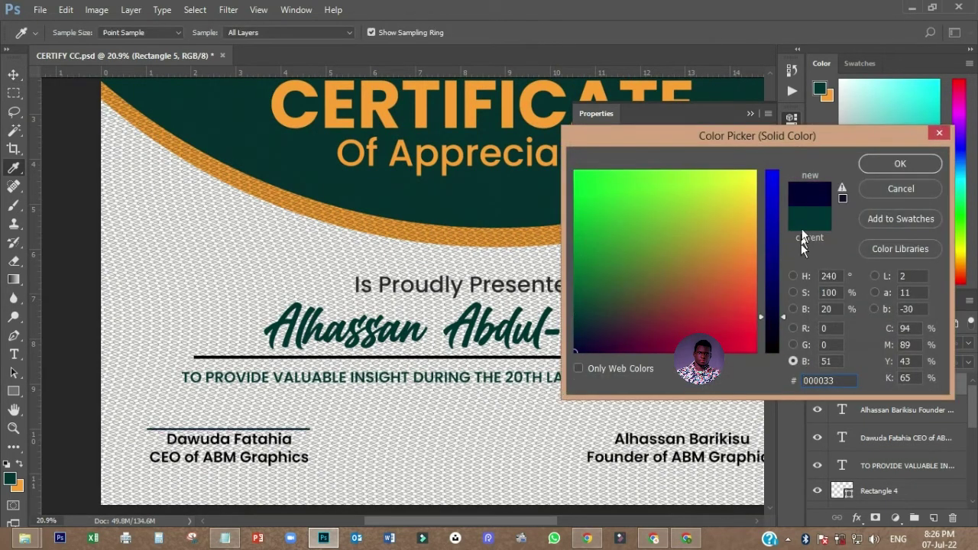
{"action": "left_click", "coordinate": [793, 276]}
{"action": "left_click", "coordinate": [702, 353]}
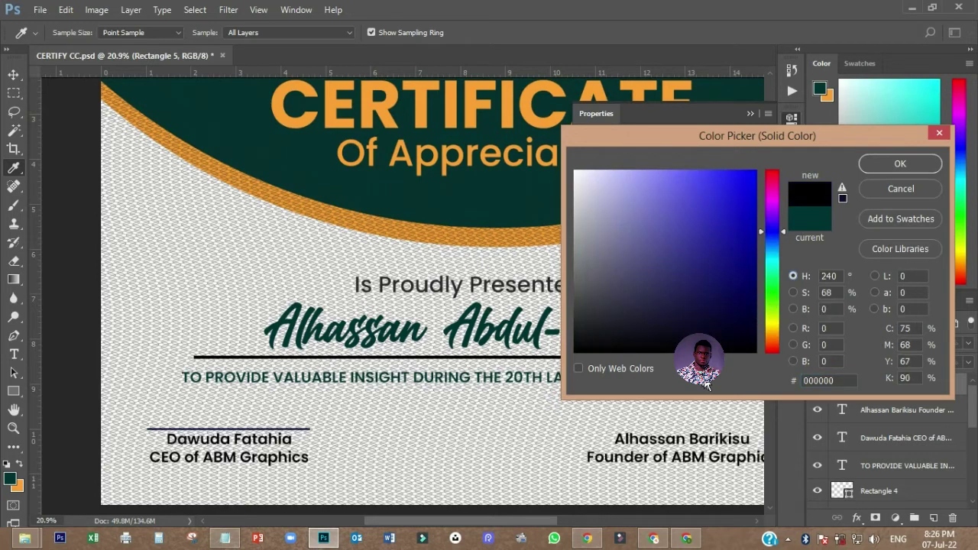
{"action": "left_click", "coordinate": [869, 168]}
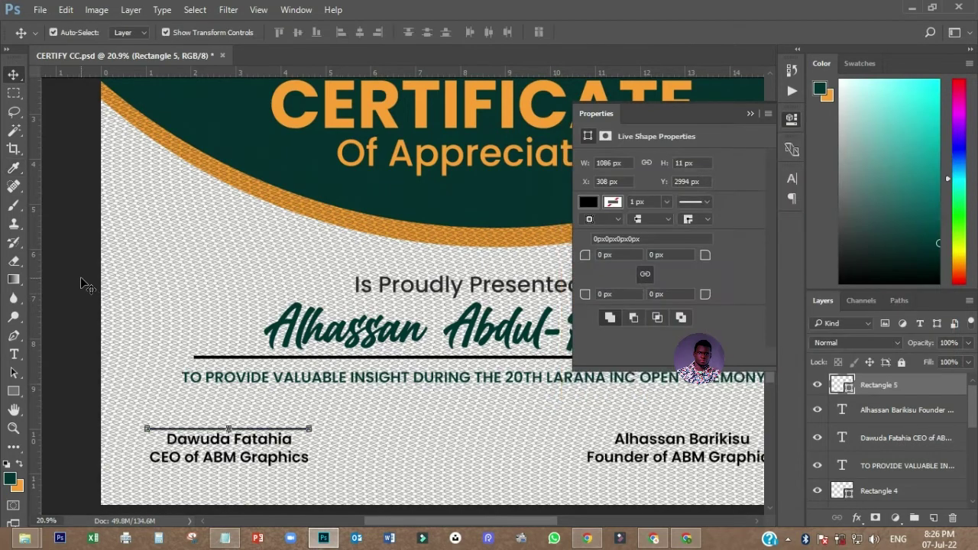
{"action": "left_click", "coordinate": [286, 432]}
Step: Duplicate the black signature line above the second signatory's name, then save the document
{"action": "key", "text": "ctrl+j"}
{"action": "key", "text": "ctrl+t"}
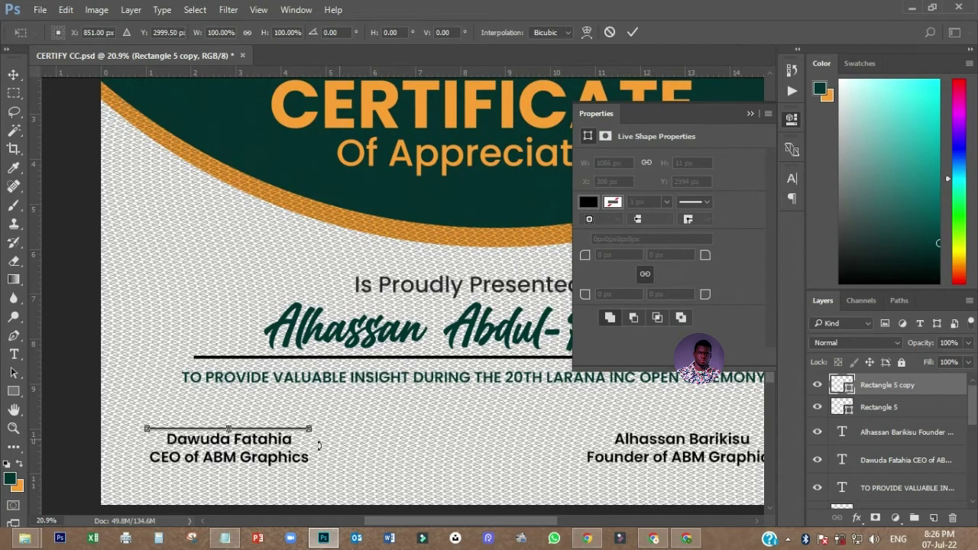
{"action": "left_click", "coordinate": [634, 32]}
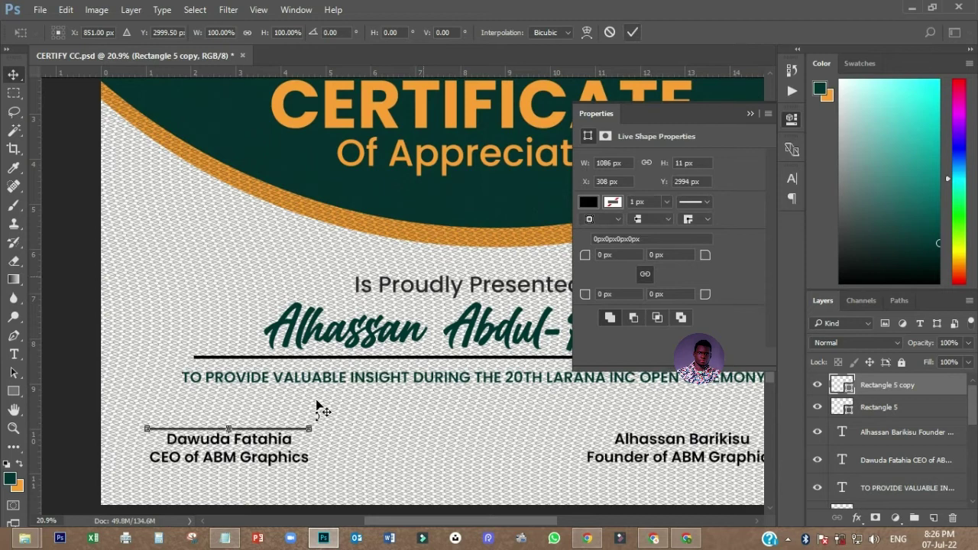
{"action": "left_click_drag", "start_coordinate": [332, 462], "coordinate": [570, 457]}
{"action": "left_click", "coordinate": [699, 442]}
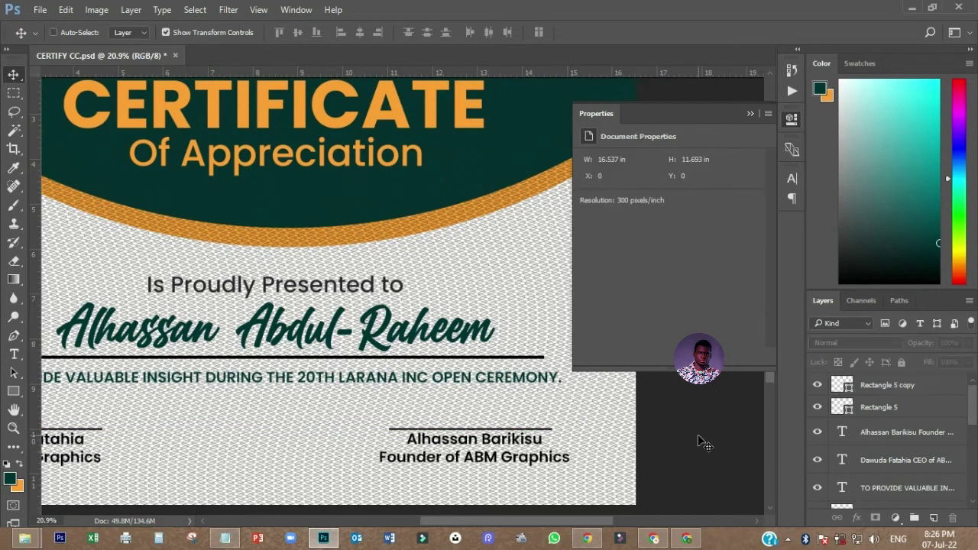
{"action": "scroll", "coordinate": [697, 434], "scroll_direction": "down", "scroll_amount": 2}
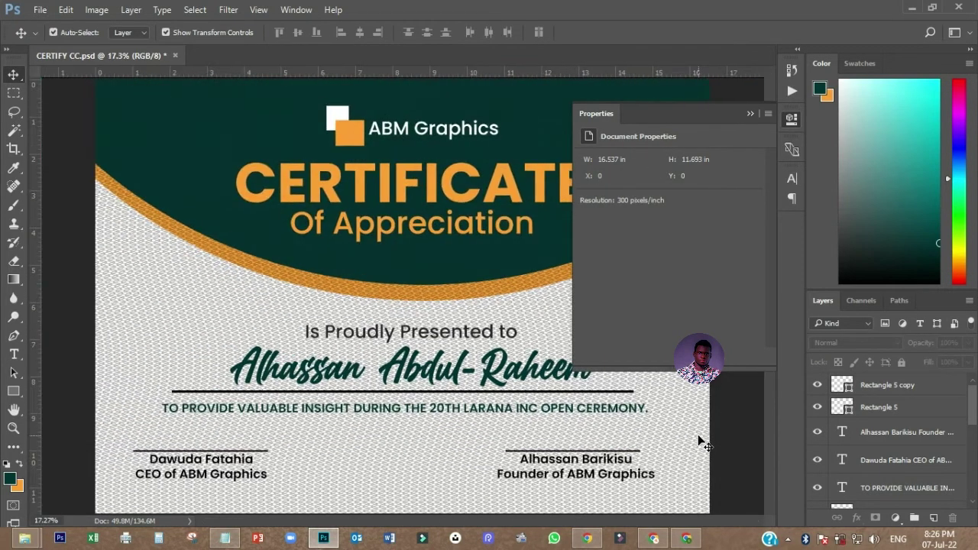
{"action": "left_click", "coordinate": [791, 120]}
{"action": "key", "text": "ctrl+s"}
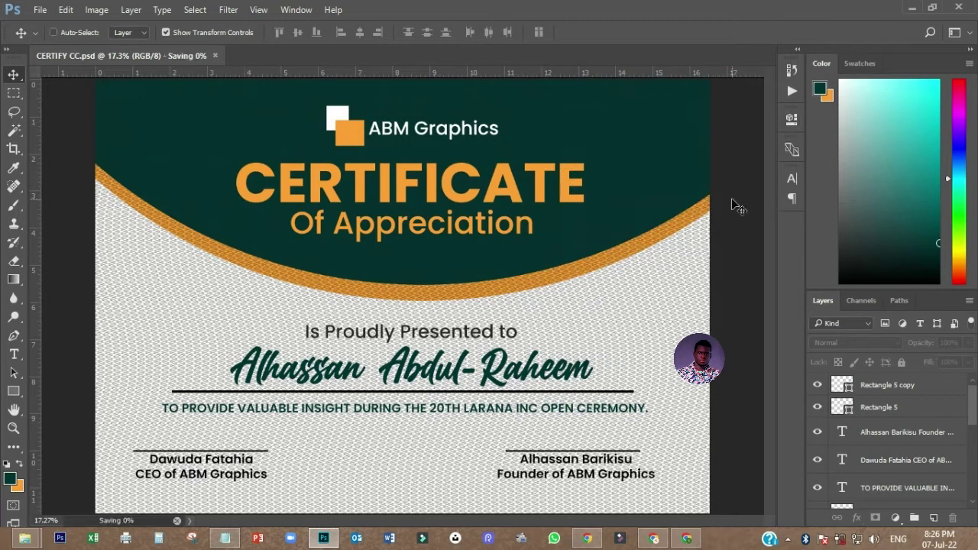
Step: Lower the guilloche background pattern layer's opacity to 38%
{"action": "left_click", "coordinate": [437, 333]}
{"action": "left_click", "coordinate": [654, 312]}
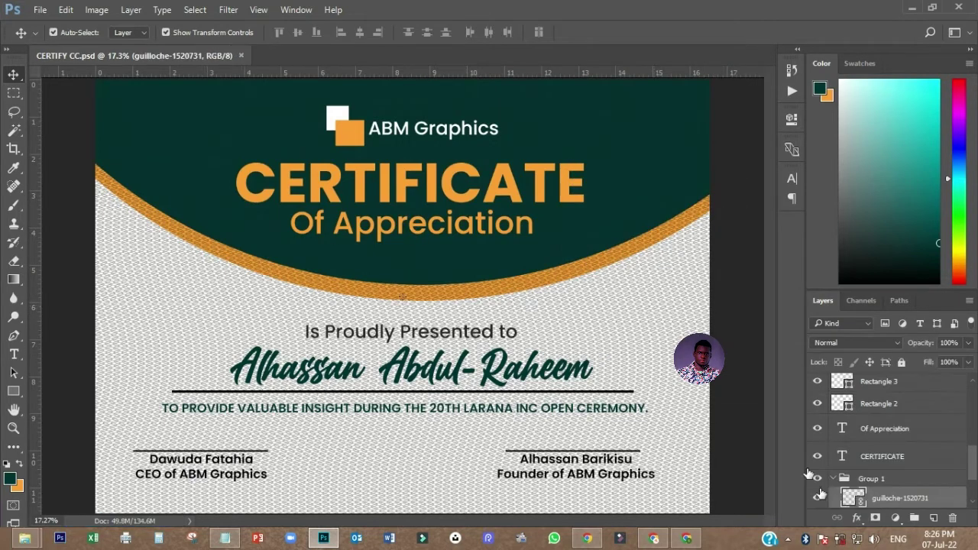
{"action": "left_click", "coordinate": [968, 343]}
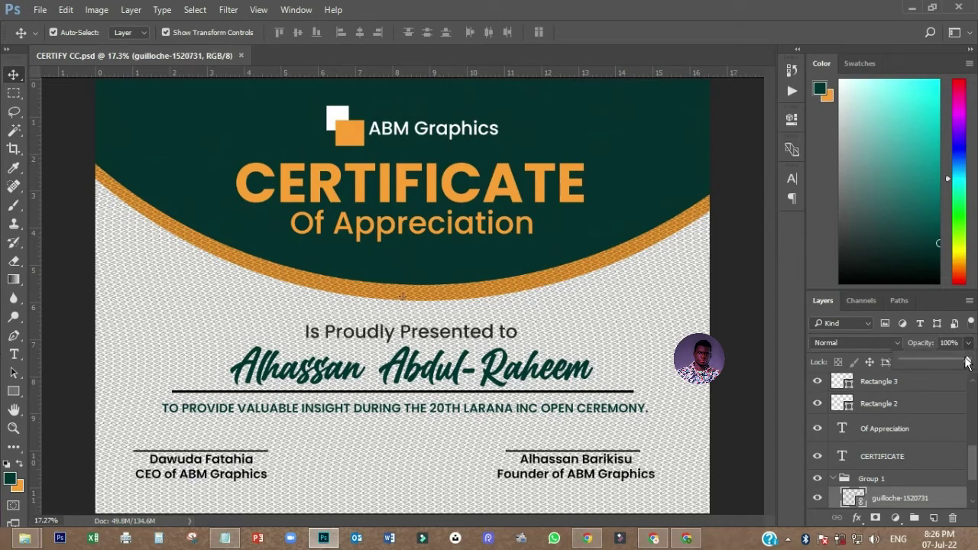
{"action": "left_click_drag", "start_coordinate": [933, 358], "coordinate": [930, 358]}
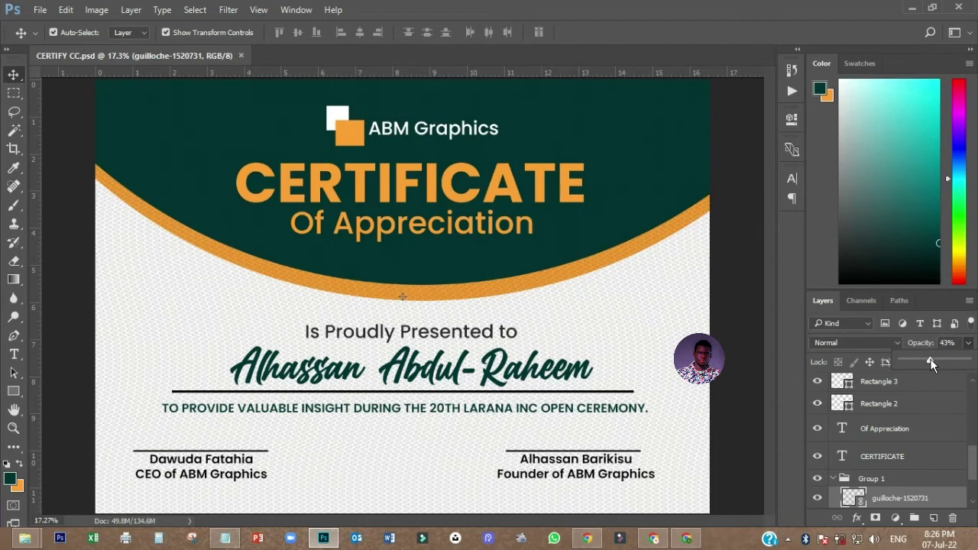
{"action": "left_click_drag", "start_coordinate": [930, 358], "coordinate": [927, 360]}
{"action": "left_click", "coordinate": [732, 325]}
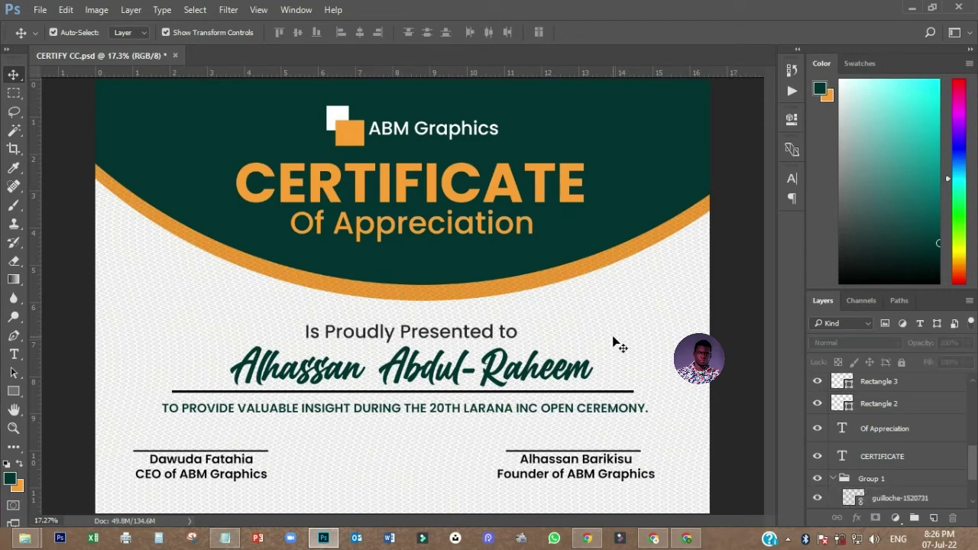
Step: Save the certificate via File > Save, then set the guilloche layer's opacity to 50%
{"action": "left_click", "coordinate": [40, 10]}
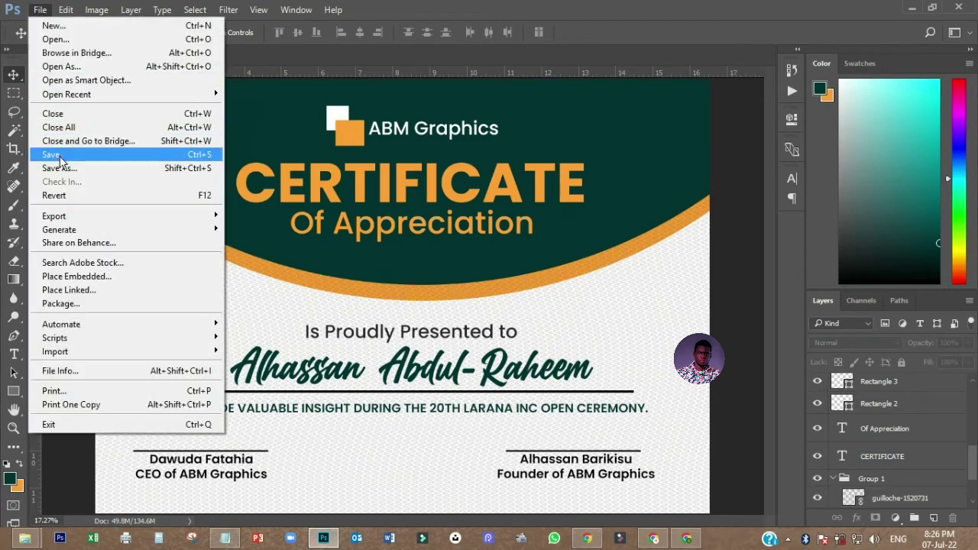
{"action": "left_click", "coordinate": [61, 157]}
{"action": "left_click", "coordinate": [882, 495]}
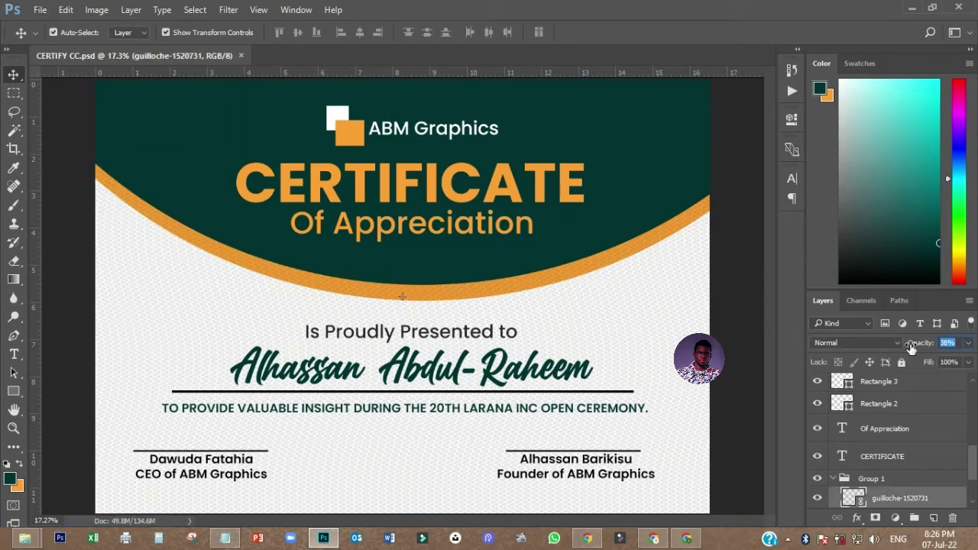
{"action": "type", "text": "50"}
{"action": "key", "text": "Return"}
{"action": "left_click", "coordinate": [741, 222]}
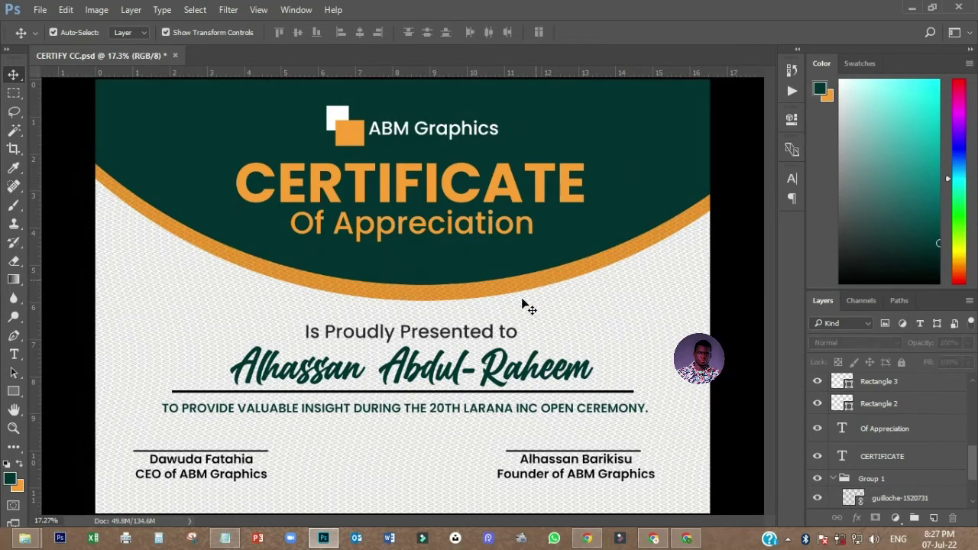
{"action": "scroll", "coordinate": [493, 325], "scroll_direction": "down", "scroll_amount": 2}
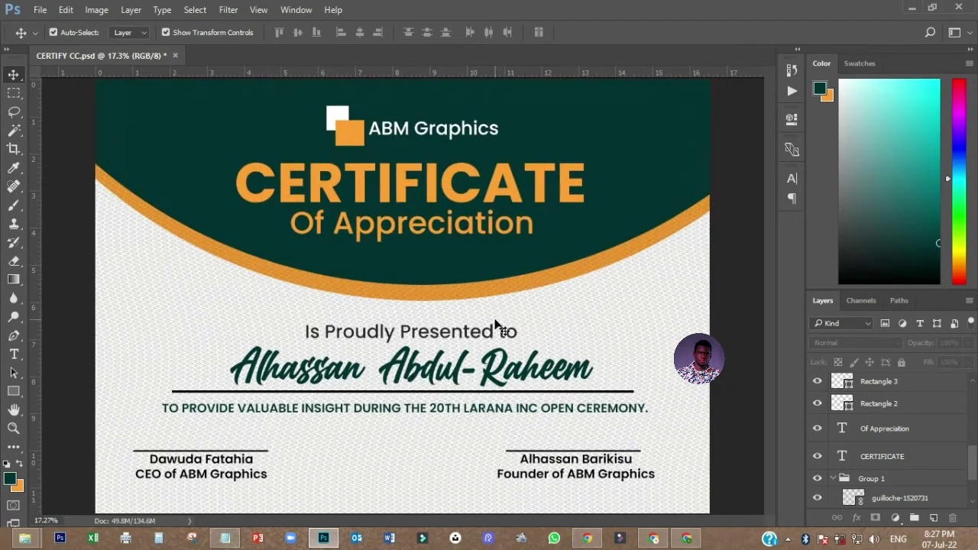
Step: Open the black ribbon badge JPEG from the Desktop as a new document
{"action": "left_click", "coordinate": [41, 10]}
{"action": "left_click", "coordinate": [50, 38]}
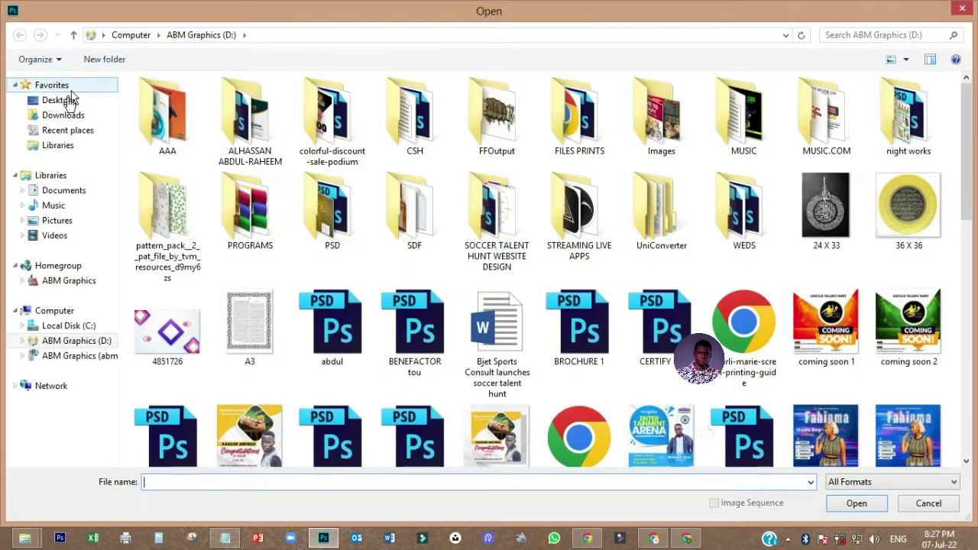
{"action": "left_click", "coordinate": [67, 99]}
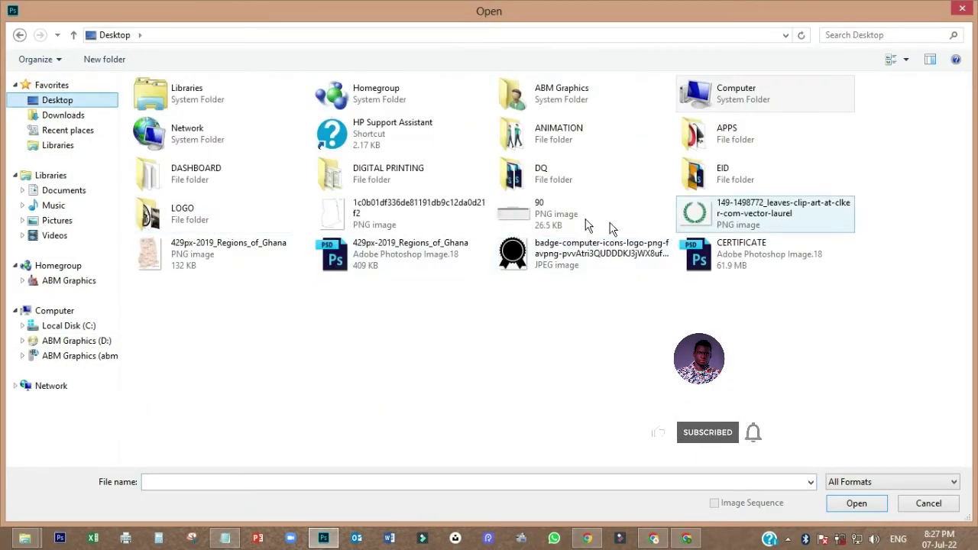
{"action": "double_click", "coordinate": [556, 260]}
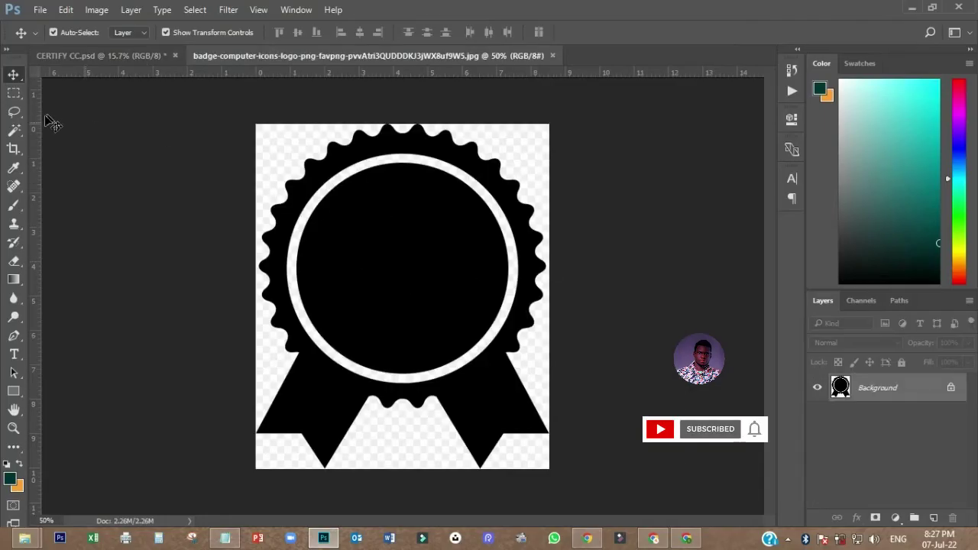
Step: Convert the badge's locked Background into editable Layer 0, with the Magic Wand selected
{"action": "left_click", "coordinate": [14, 130]}
{"action": "left_click", "coordinate": [281, 144]}
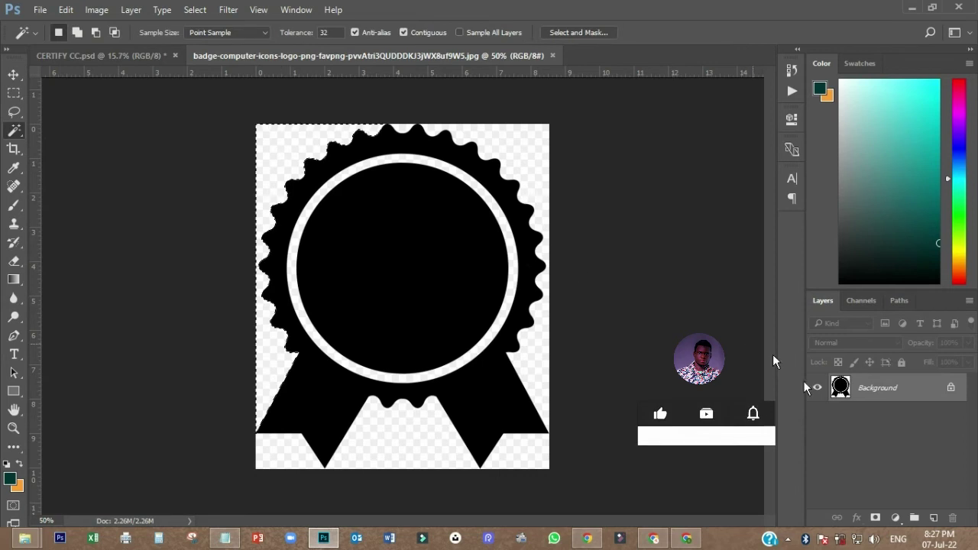
{"action": "double_click", "coordinate": [882, 388]}
{"action": "left_click", "coordinate": [612, 170]}
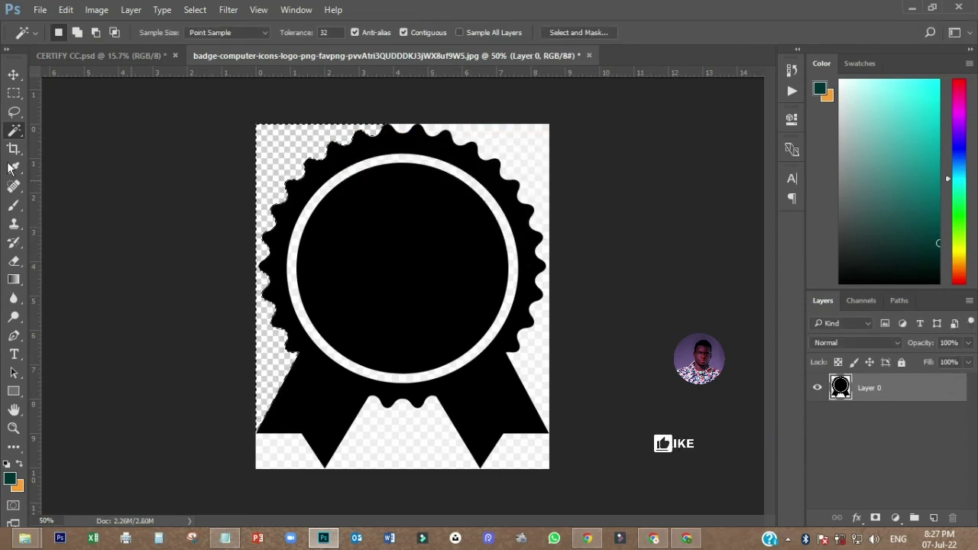
{"action": "right_click", "coordinate": [14, 130]}
{"action": "left_click", "coordinate": [72, 150]}
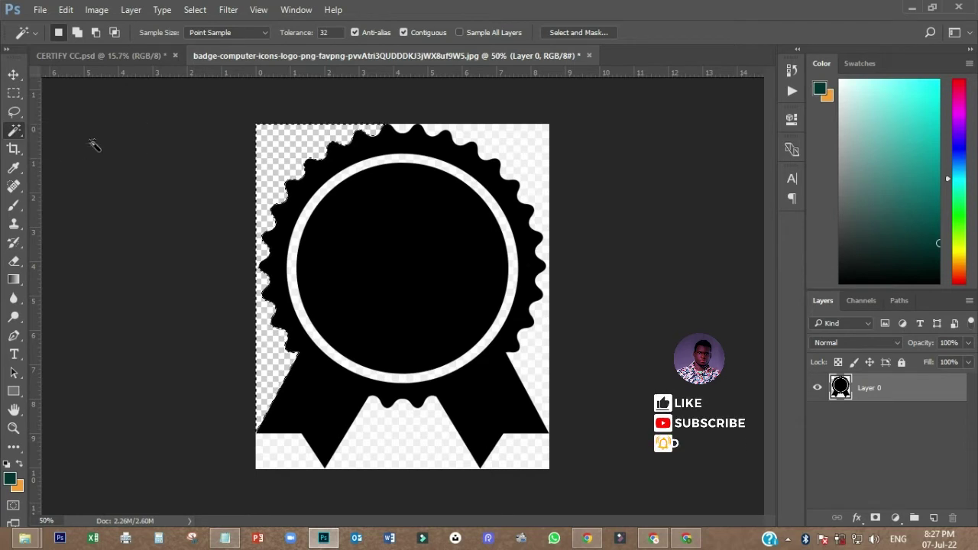
Step: Delete the white areas around the badge: top-right, between the ribbons, and bottom corners
{"action": "left_click", "coordinate": [511, 156]}
{"action": "key", "text": "Delete"}
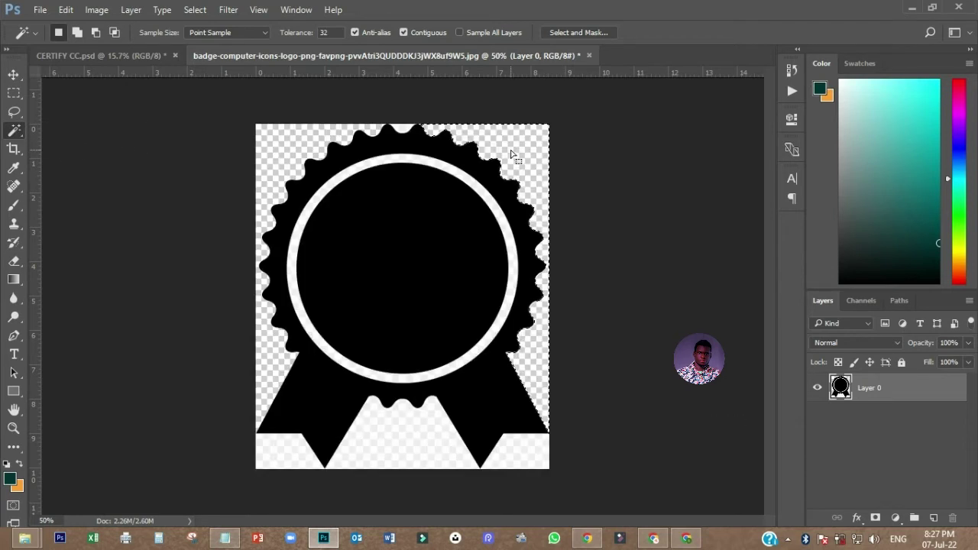
{"action": "left_click", "coordinate": [426, 434]}
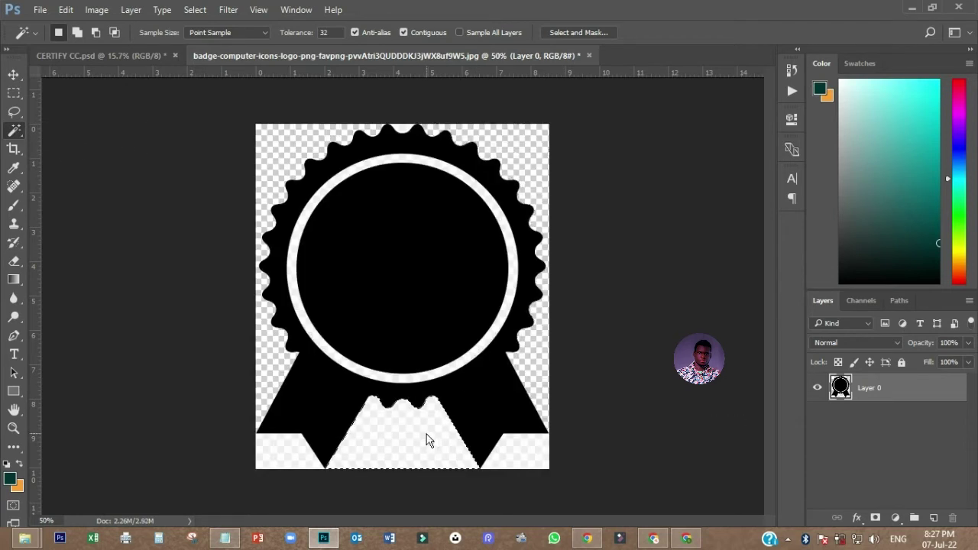
{"action": "key", "text": "Delete"}
{"action": "left_click", "coordinate": [513, 463]}
{"action": "key", "text": "Delete"}
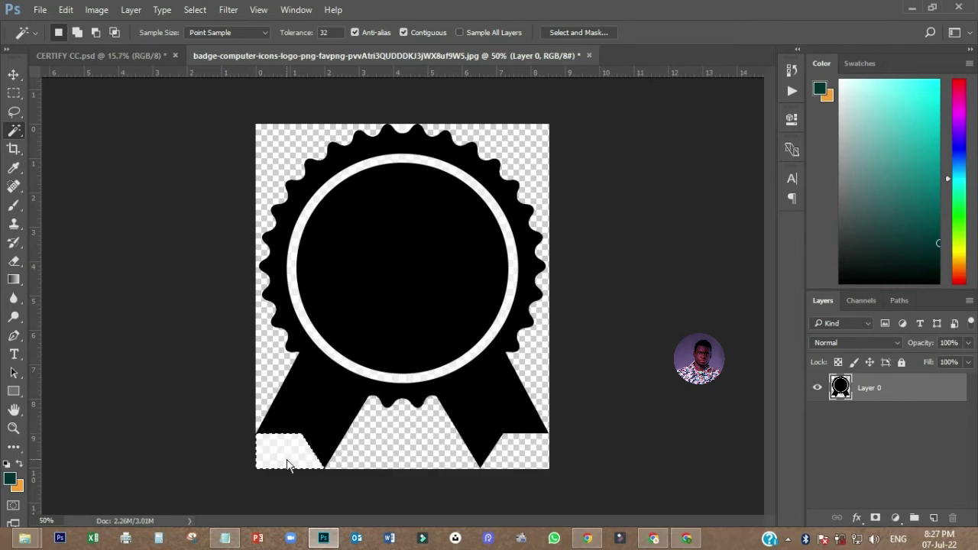
{"action": "key", "text": "Delete"}
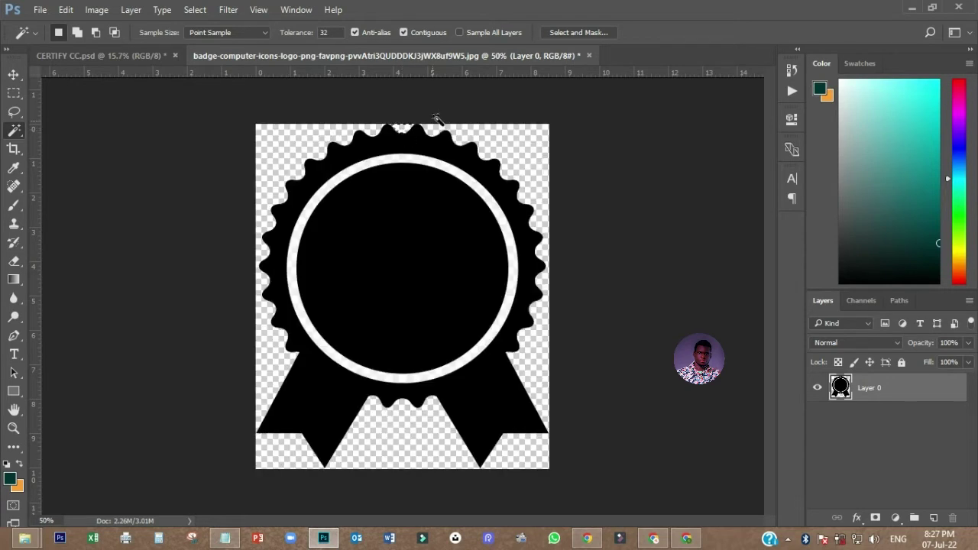
Step: Delete the white ring inside the badge and clear the selection with Select > Deselect
{"action": "left_click", "coordinate": [426, 162]}
{"action": "key", "text": "Delete"}
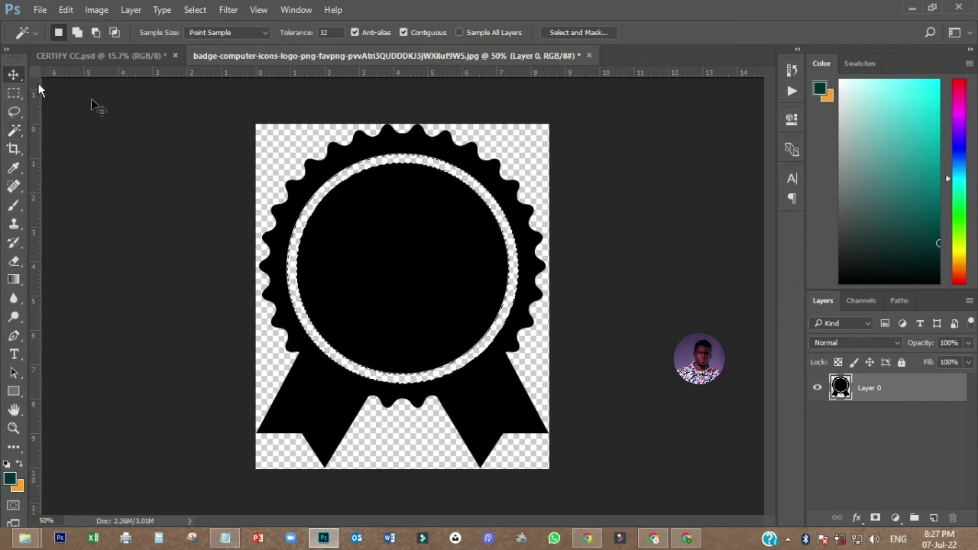
{"action": "left_click", "coordinate": [13, 74]}
{"action": "left_click", "coordinate": [195, 10]}
{"action": "left_click", "coordinate": [203, 37]}
Step: Drag the badge onto the certificate and place it at the upper left over the curved header
{"action": "left_click_drag", "start_coordinate": [388, 203], "coordinate": [226, 241]}
{"action": "left_click_drag", "start_coordinate": [241, 275], "coordinate": [218, 247]}
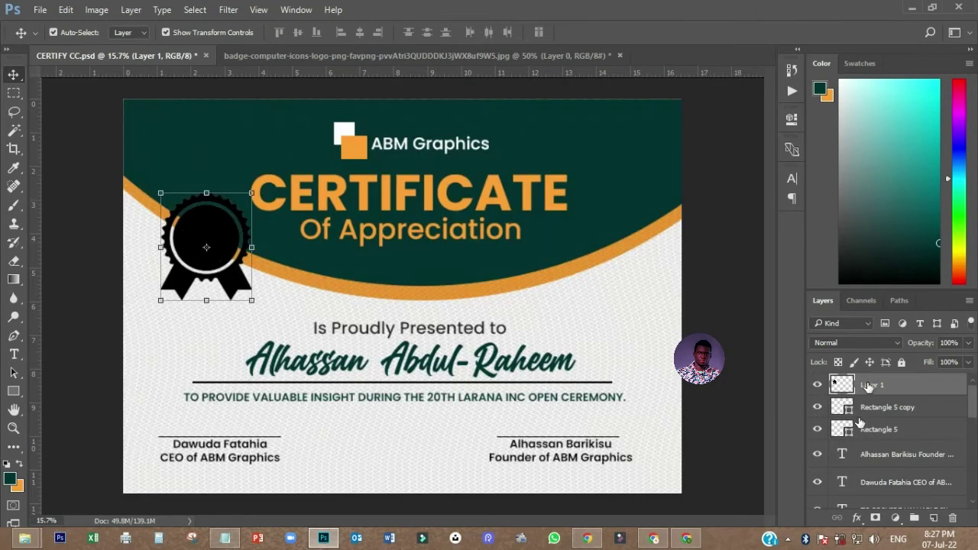
{"action": "left_click", "coordinate": [856, 520]}
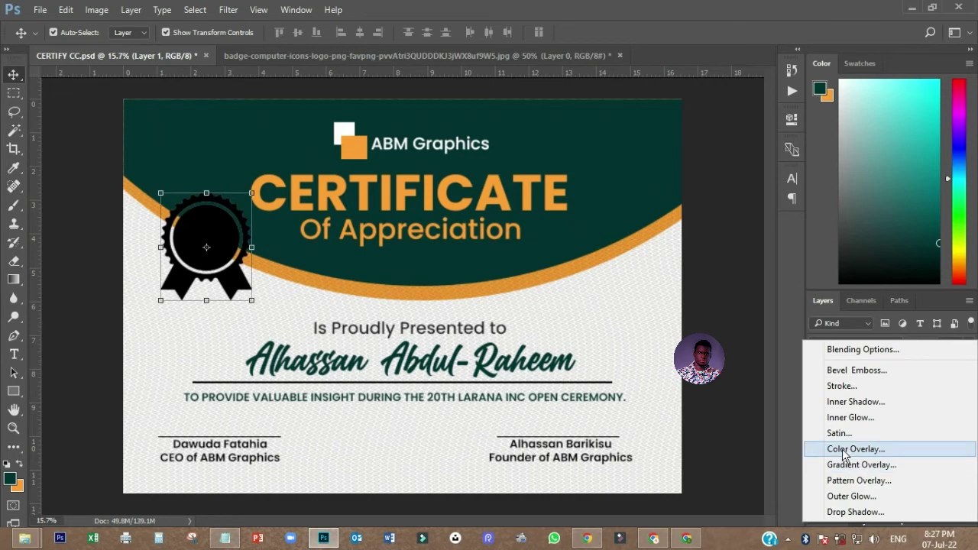
Step: Apply an orange Color Overlay to the badge and nudge it into its final upper-left position
{"action": "left_click", "coordinate": [843, 451]}
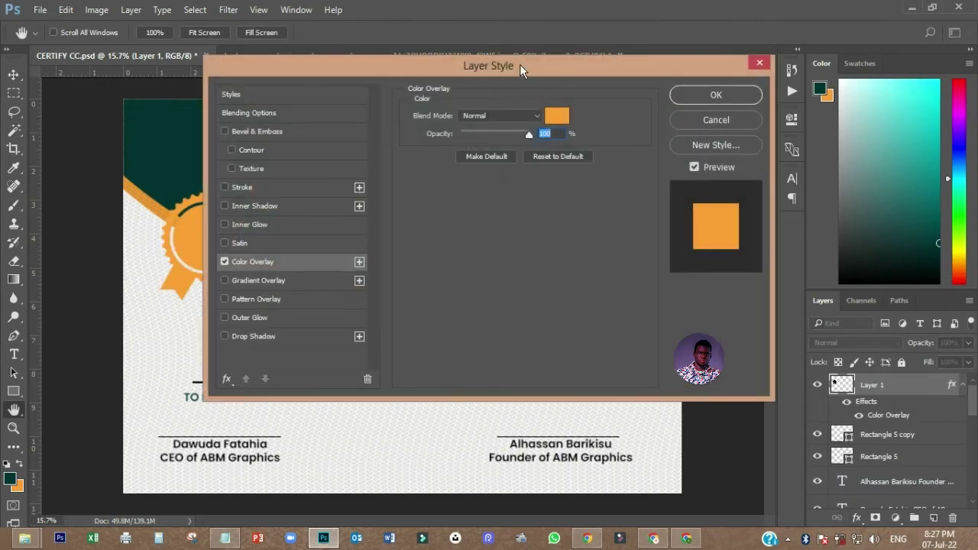
{"action": "left_click_drag", "start_coordinate": [519, 65], "coordinate": [710, 186]}
{"action": "left_click", "coordinate": [850, 201]}
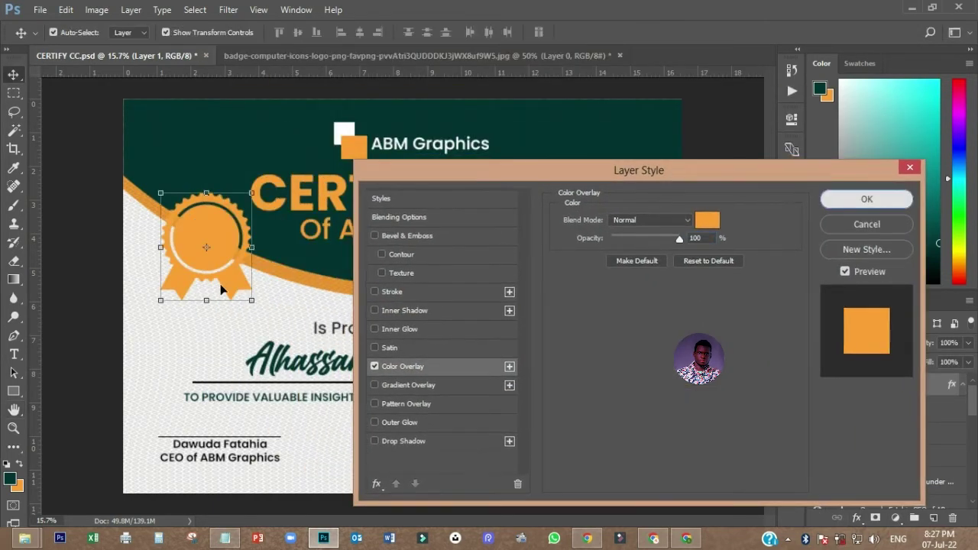
{"action": "mouse_move", "coordinate": [206, 239]}
{"action": "left_mouse_down"}
{"action": "mouse_move", "coordinate": [203, 272]}
{"action": "mouse_move", "coordinate": [200, 240]}
{"action": "left_mouse_up"}
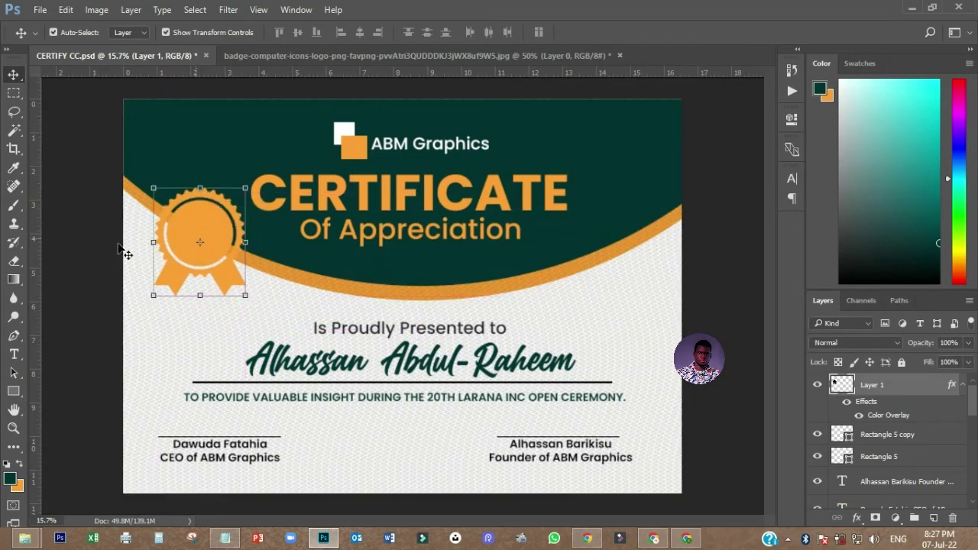
{"action": "left_click", "coordinate": [112, 220]}
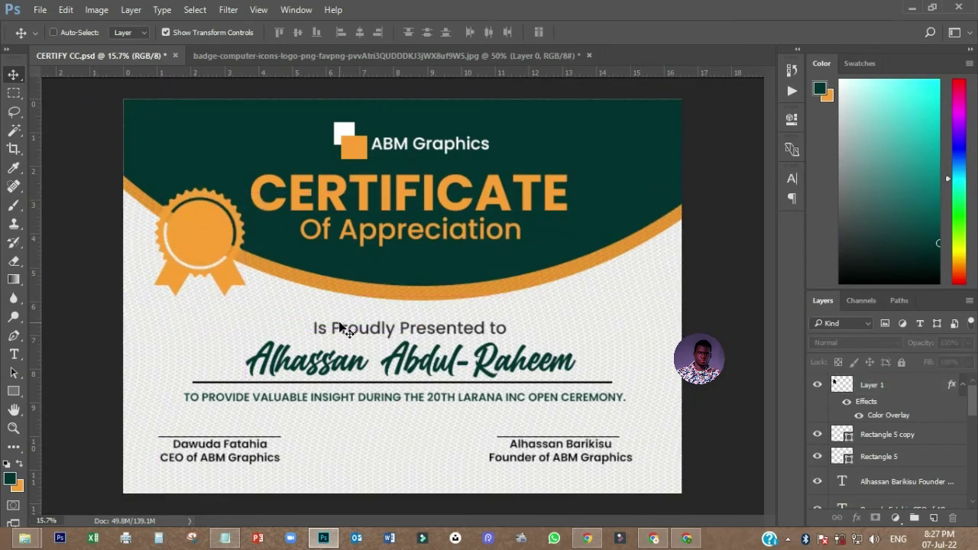